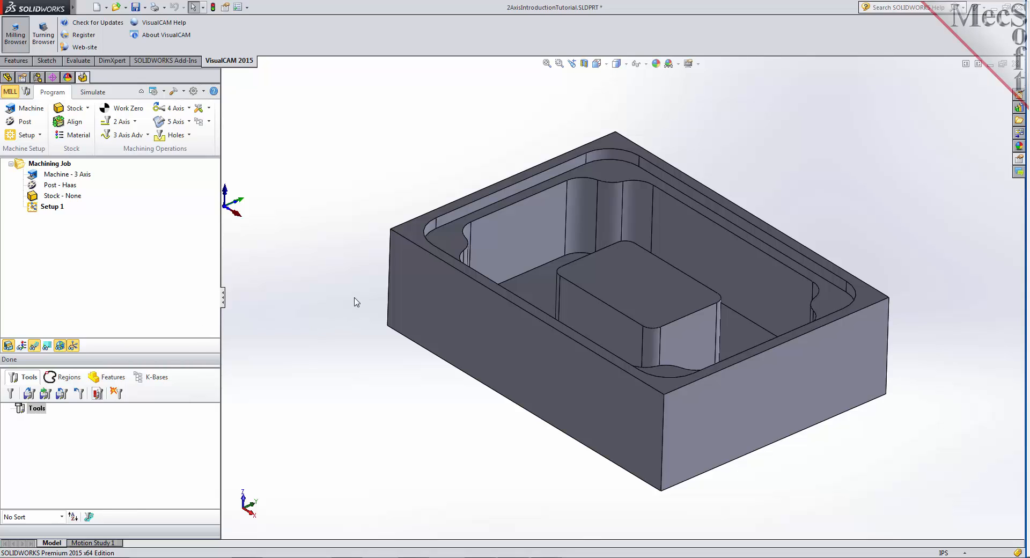
# - Set up the machine tool aligned to the World Coordinate System and manually defined as 3 Axis
pyautogui.scroll(1, 367, 319)
pyautogui.moveTo(367, 317)
pyautogui.mouseDown(button='middle')
pyautogui.moveTo(368, 292)
pyautogui.moveTo(371, 335)
pyautogui.mouseUp(button='middle')
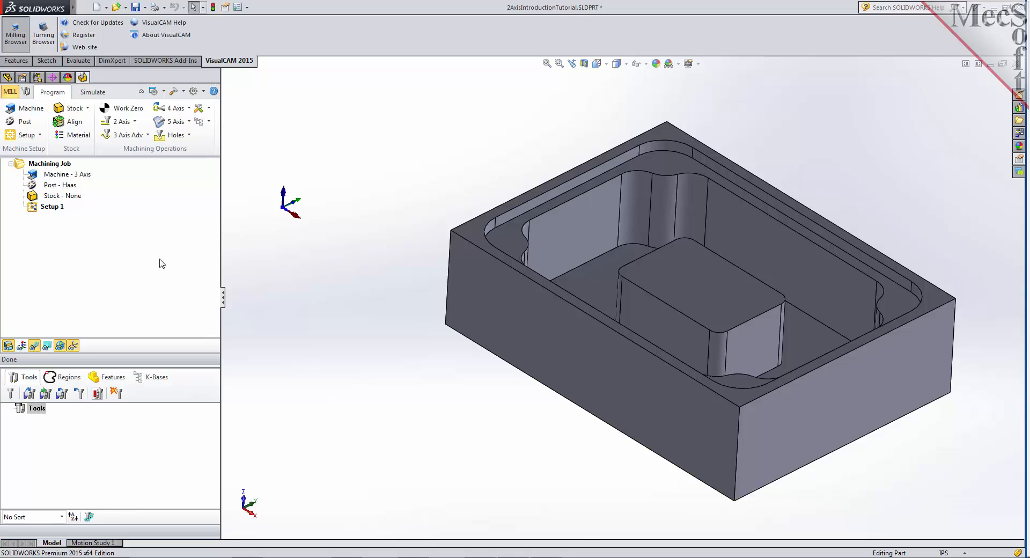
pyautogui.click(40, 115)
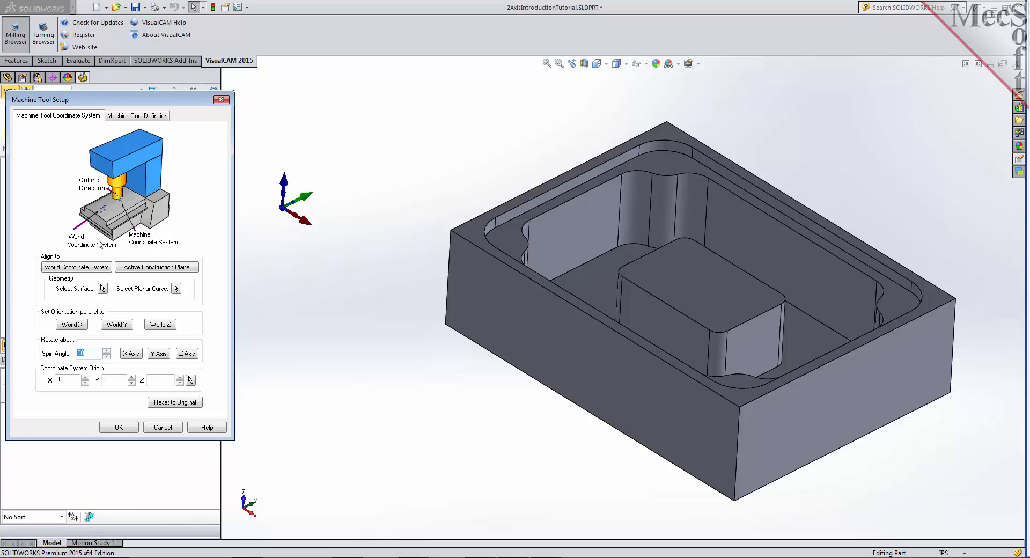
pyautogui.click(93, 272)
pyautogui.click(149, 116)
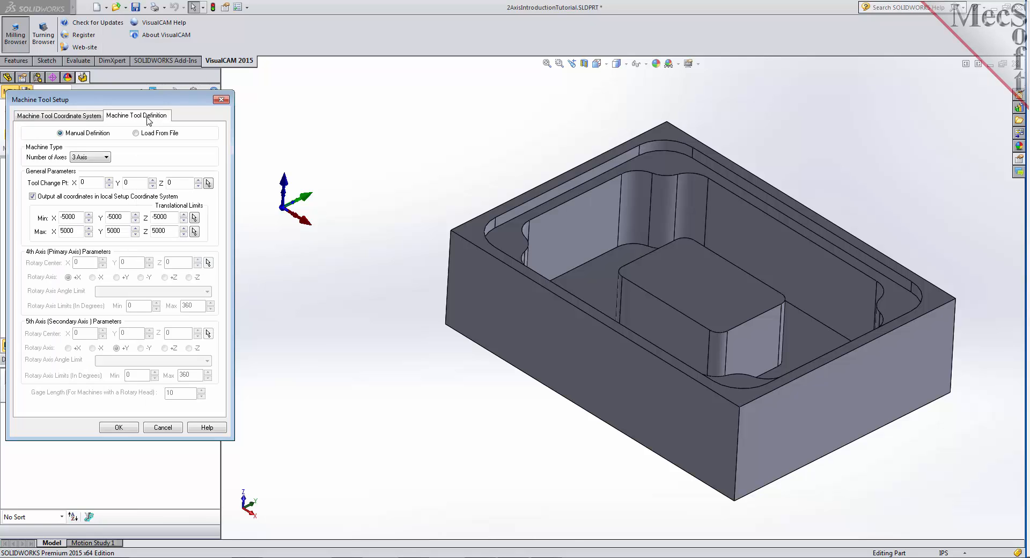
pyautogui.click(106, 158)
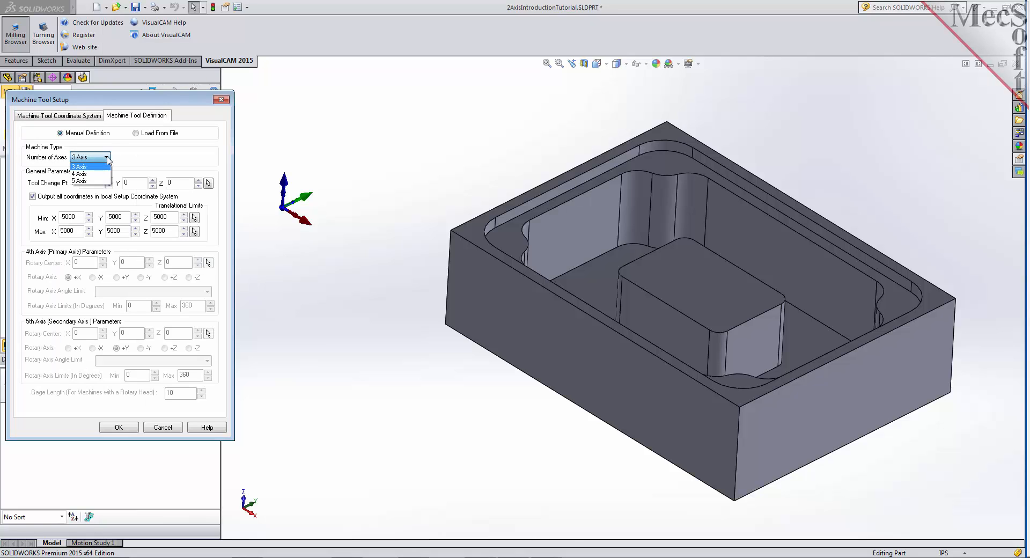
pyautogui.click(102, 167)
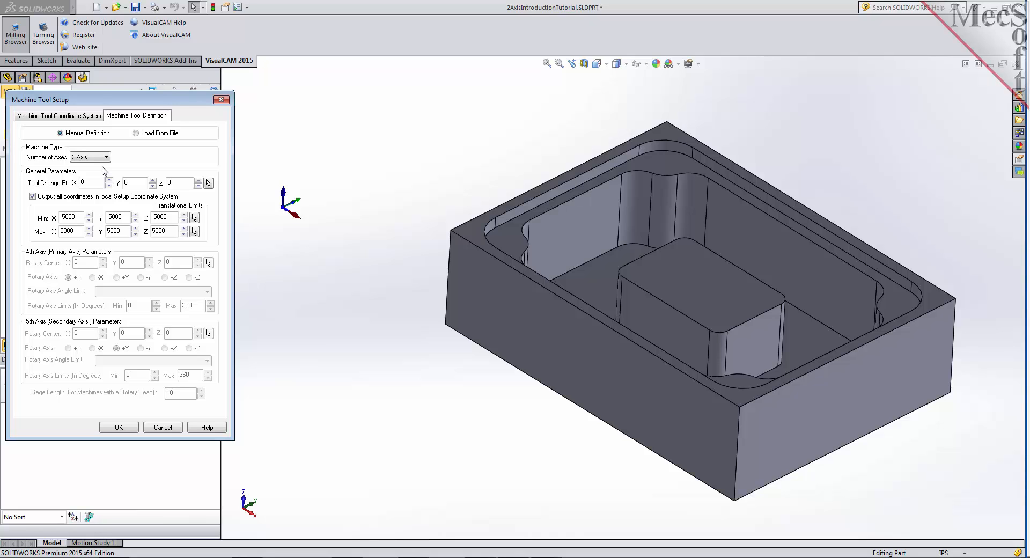
pyautogui.click(119, 427)
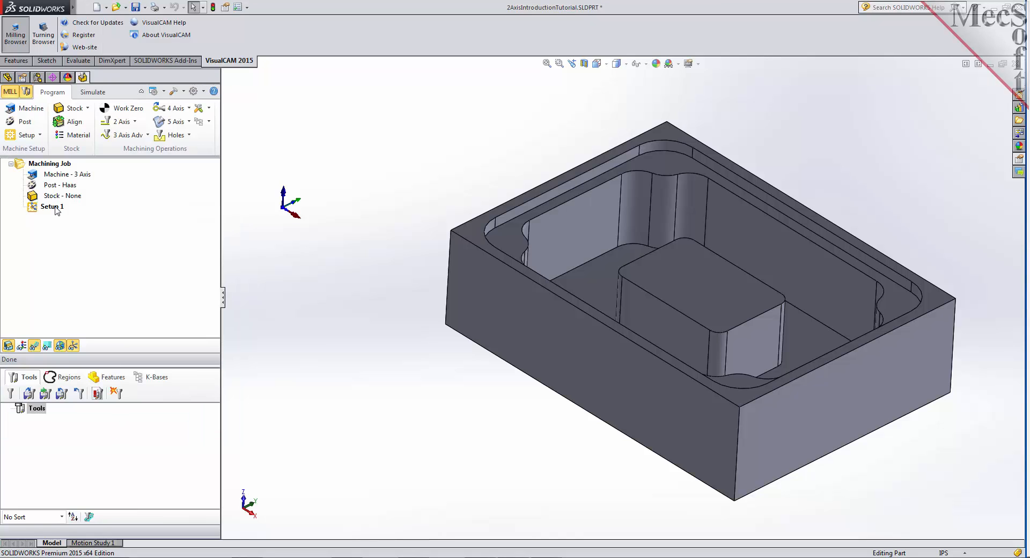
pyautogui.click(42, 176)
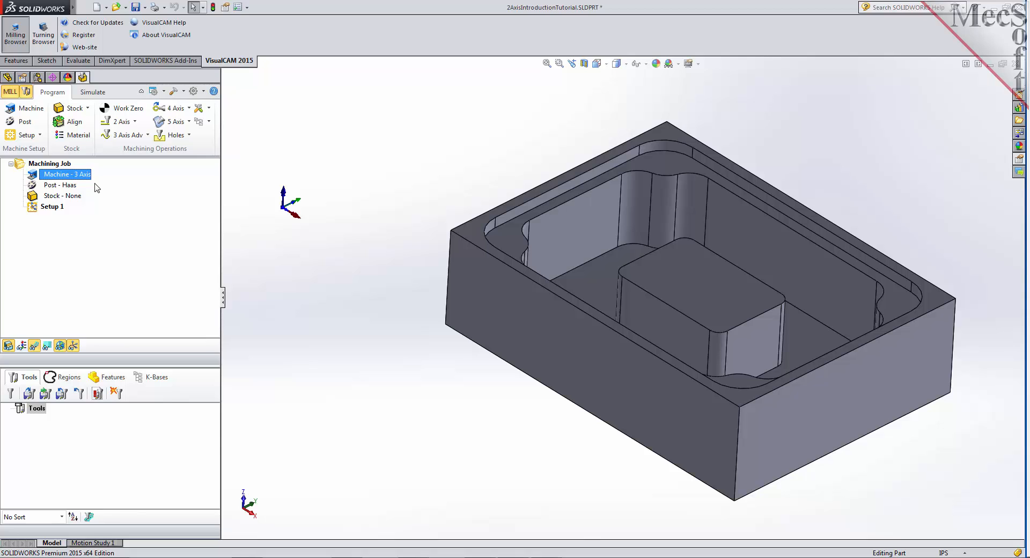
# - Set the post-processor to Haas with .nc as the posted file extension
pyautogui.click(25, 122)
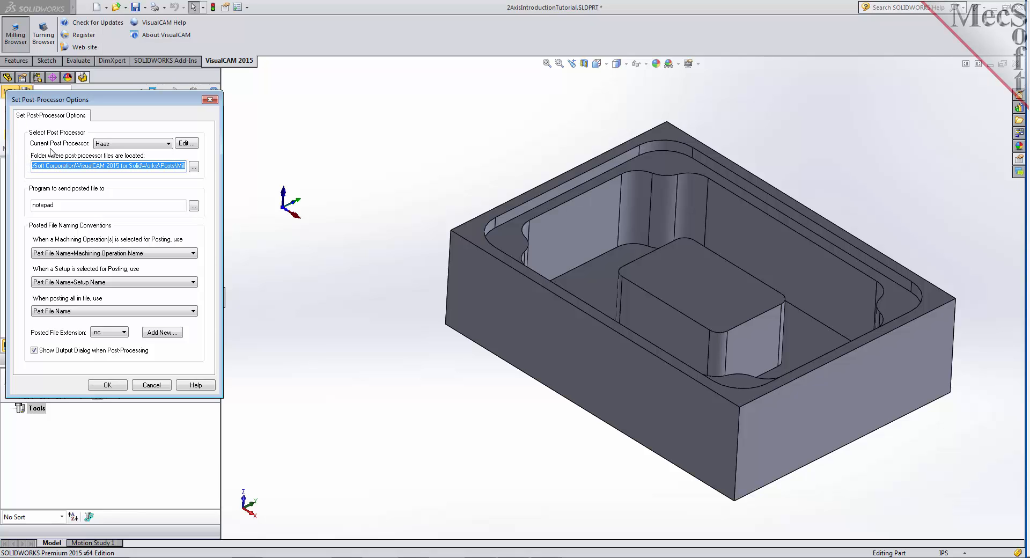
pyautogui.click(125, 143)
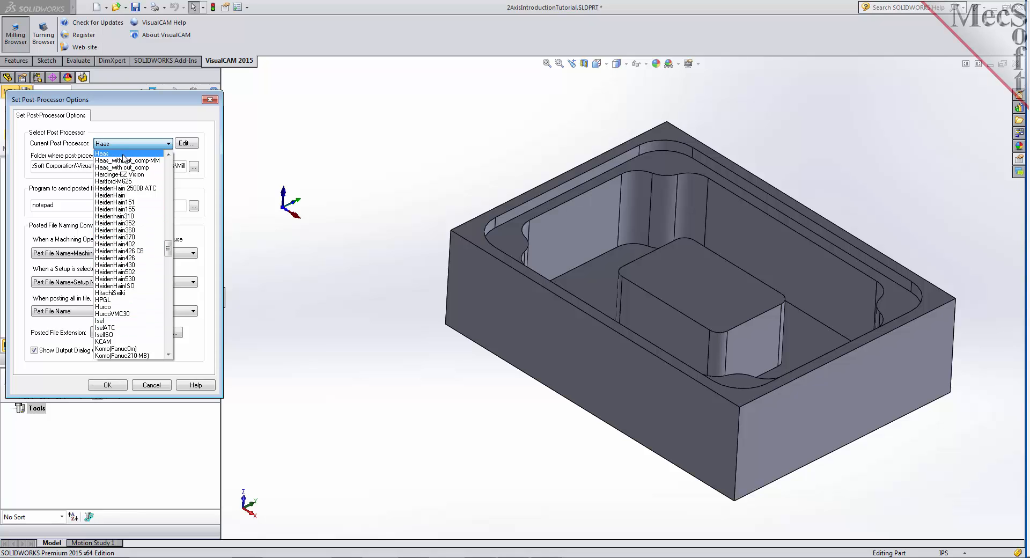
pyautogui.click(124, 153)
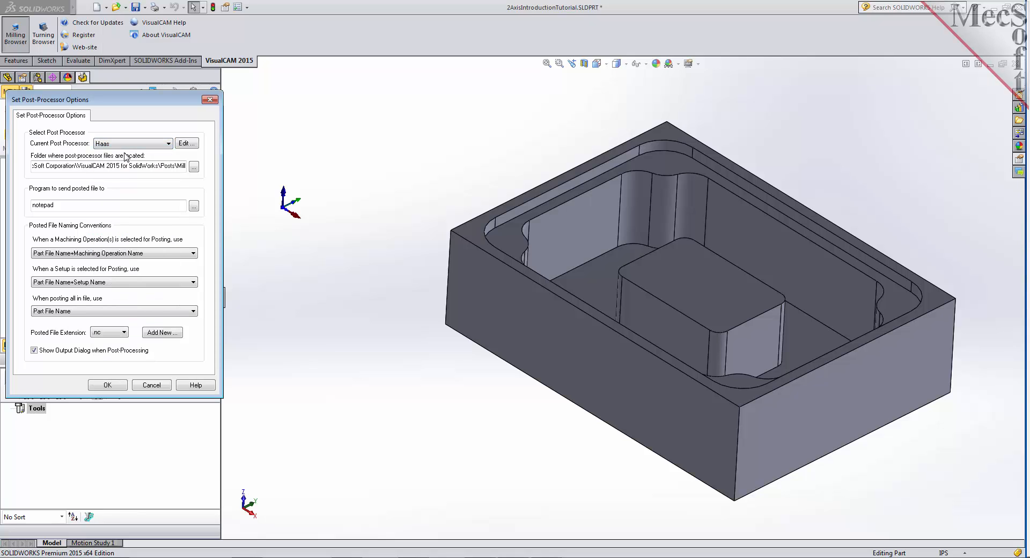
pyautogui.click(124, 333)
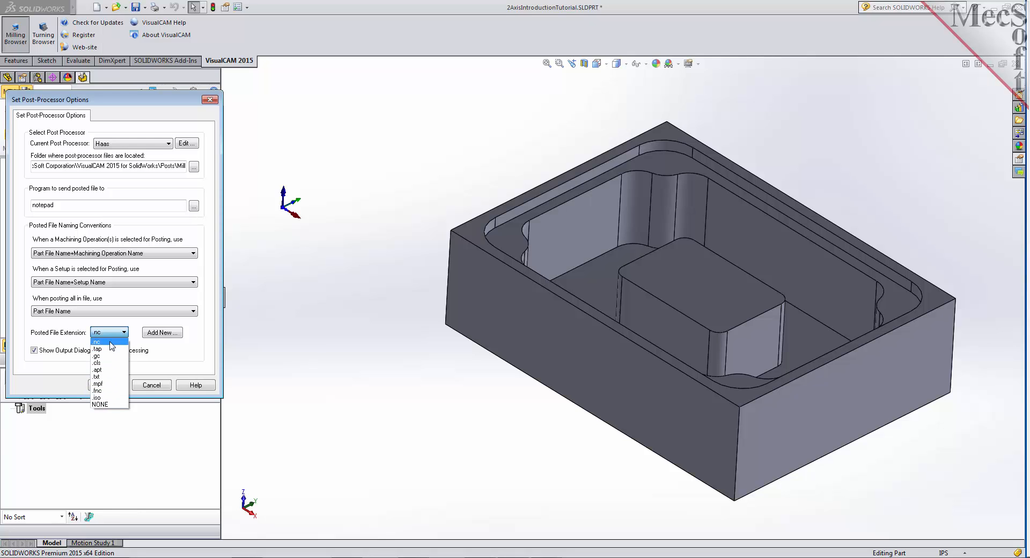
pyautogui.click(110, 342)
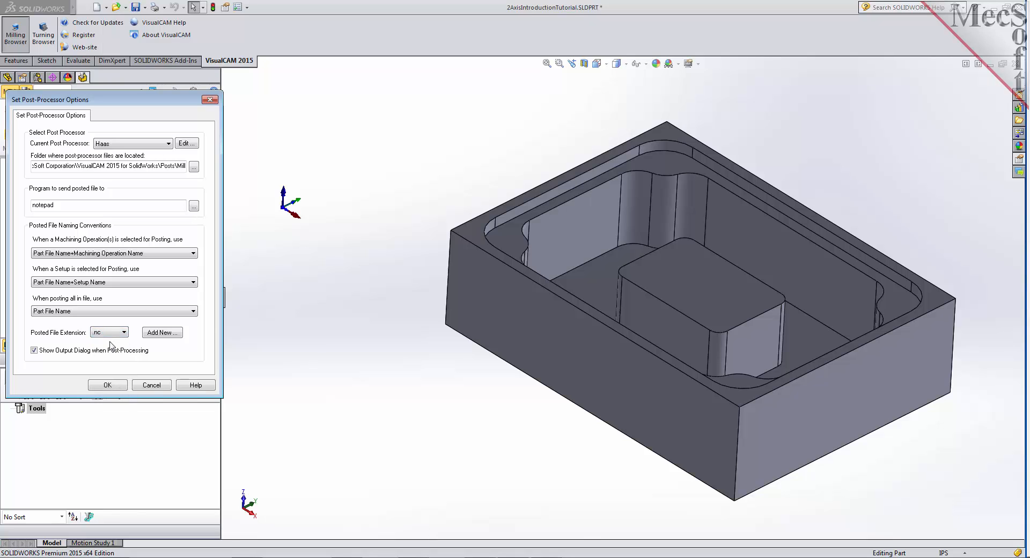
pyautogui.click(109, 385)
pyautogui.click(32, 185)
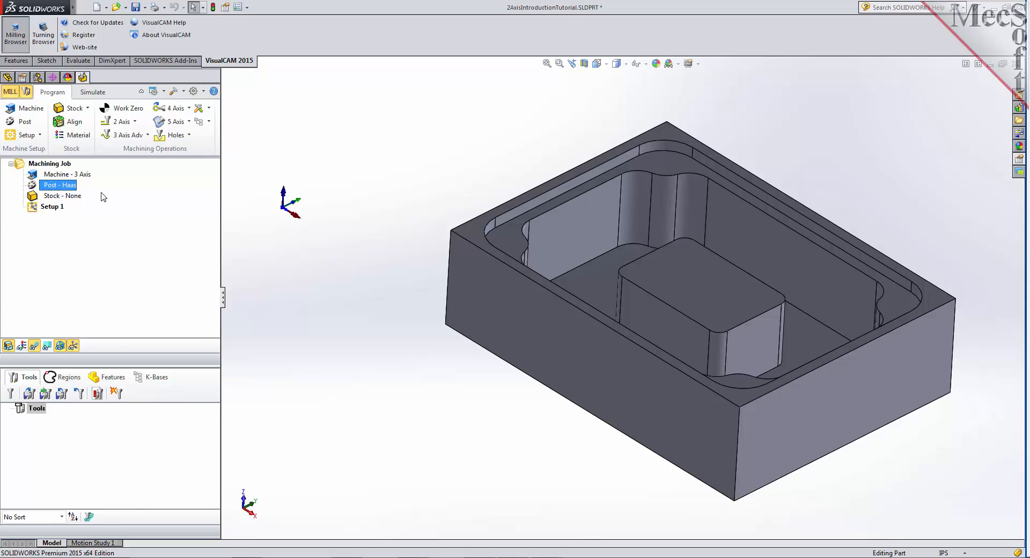
pyautogui.click(32, 209)
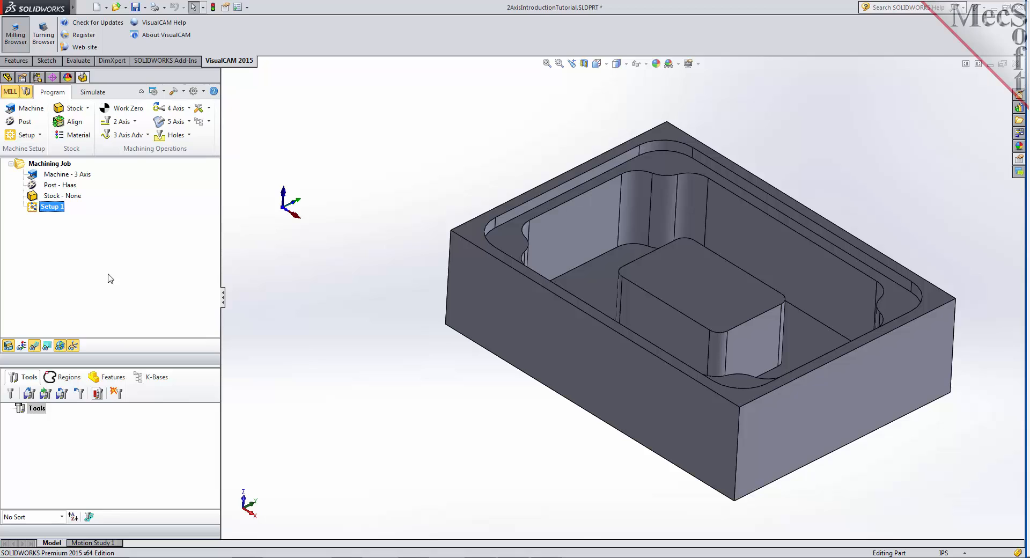
# - Create a box stock from the model bounding box with its height set to 2.5 and its lower corner as reference
pyautogui.click(87, 108)
pyautogui.click(87, 109)
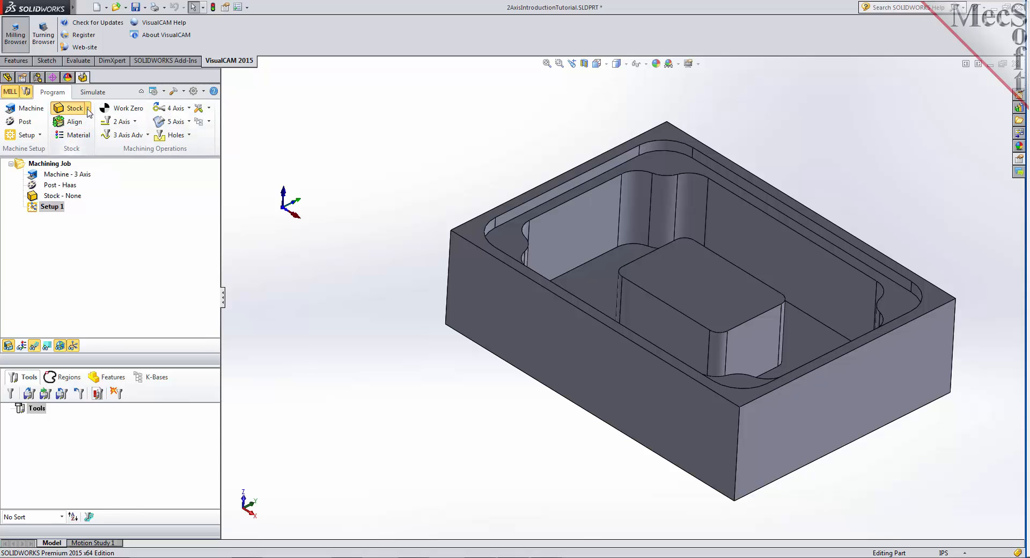
pyautogui.click(130, 129)
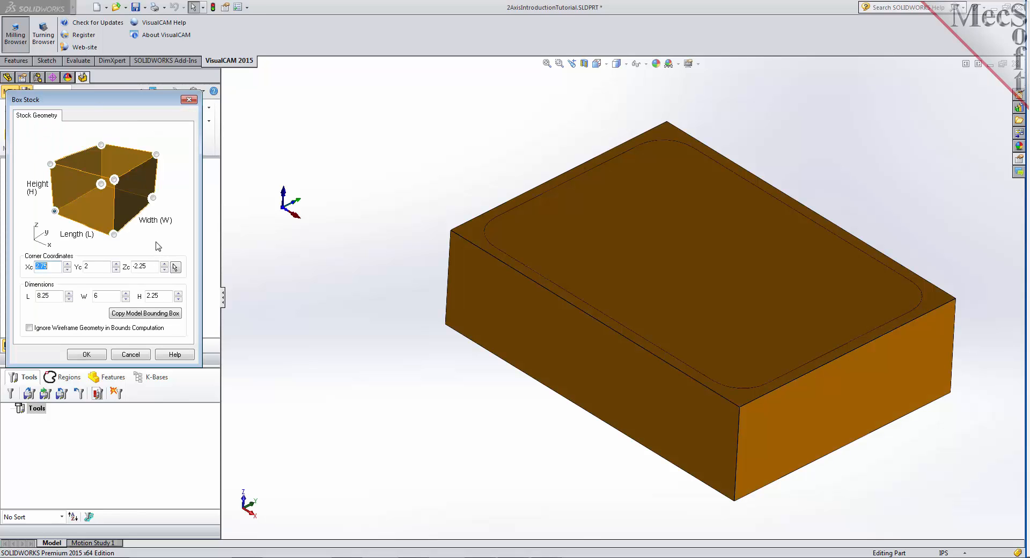
pyautogui.click(146, 317)
pyautogui.moveTo(162, 295); pyautogui.dragTo(138, 298)
pyautogui.write('2.5')
pyautogui.click(55, 212)
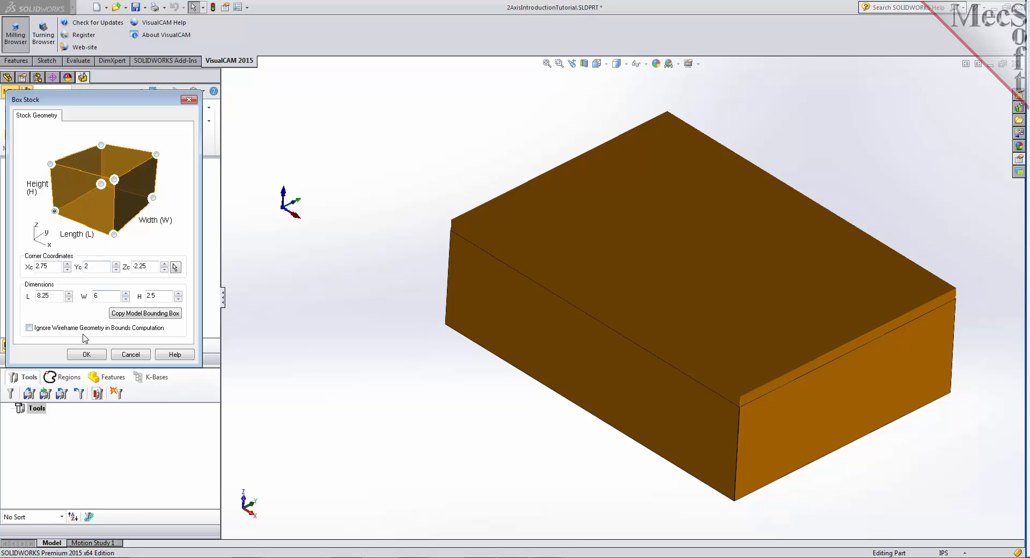
pyautogui.click(93, 357)
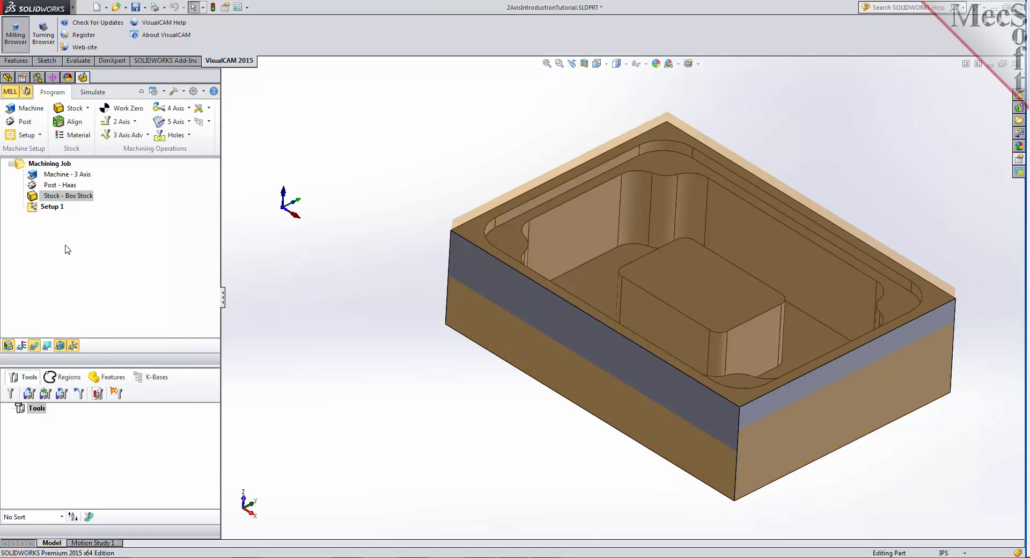
# - Toggle the box stock's visibility off and on to compare it with the part
pyautogui.click(35, 198)
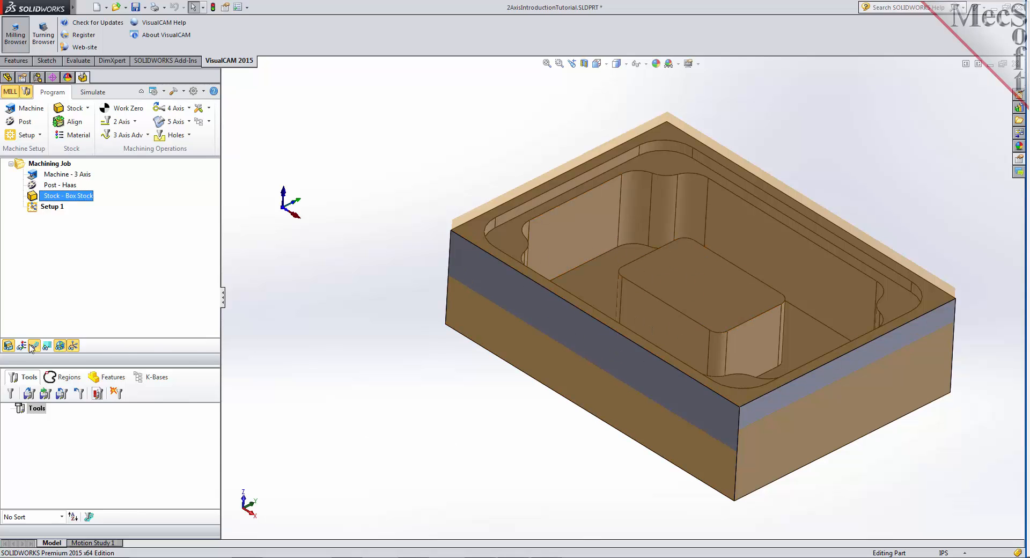
pyautogui.click(8, 345)
pyautogui.click(8, 346)
pyautogui.click(9, 346)
pyautogui.click(9, 346)
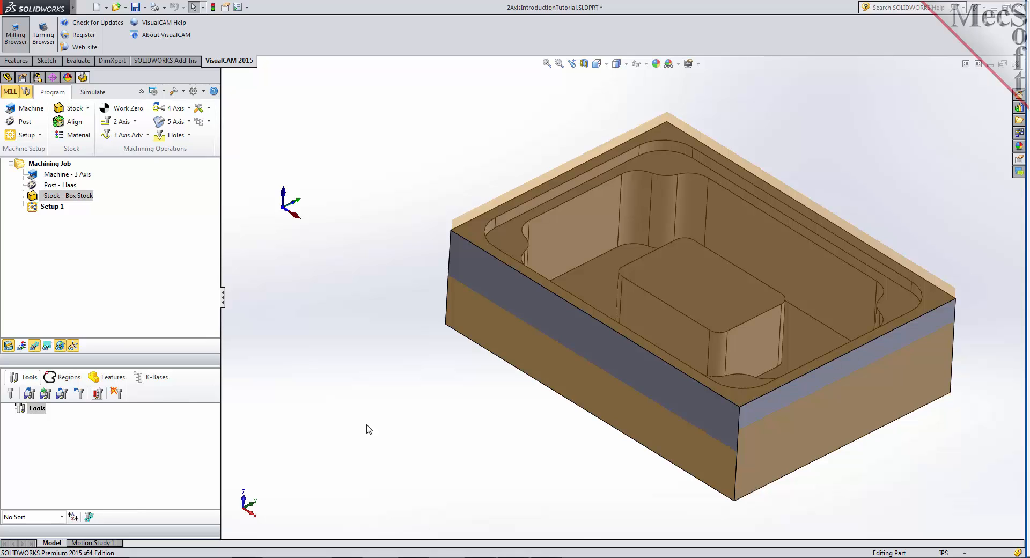
# - Align the stock about the part with Z alignment at Bottom and XY alignment at Center
pyautogui.click(79, 127)
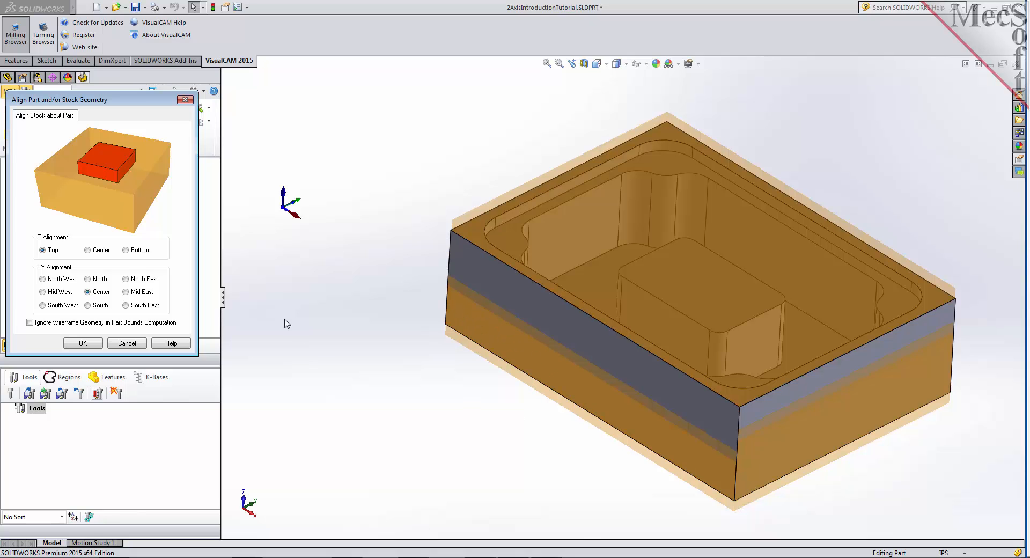
pyautogui.click(126, 250)
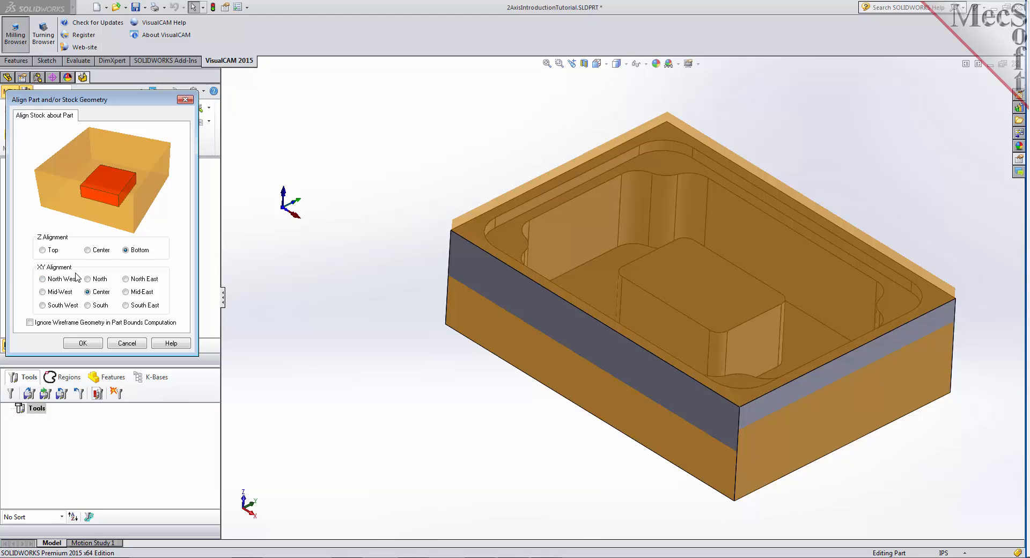
pyautogui.click(85, 346)
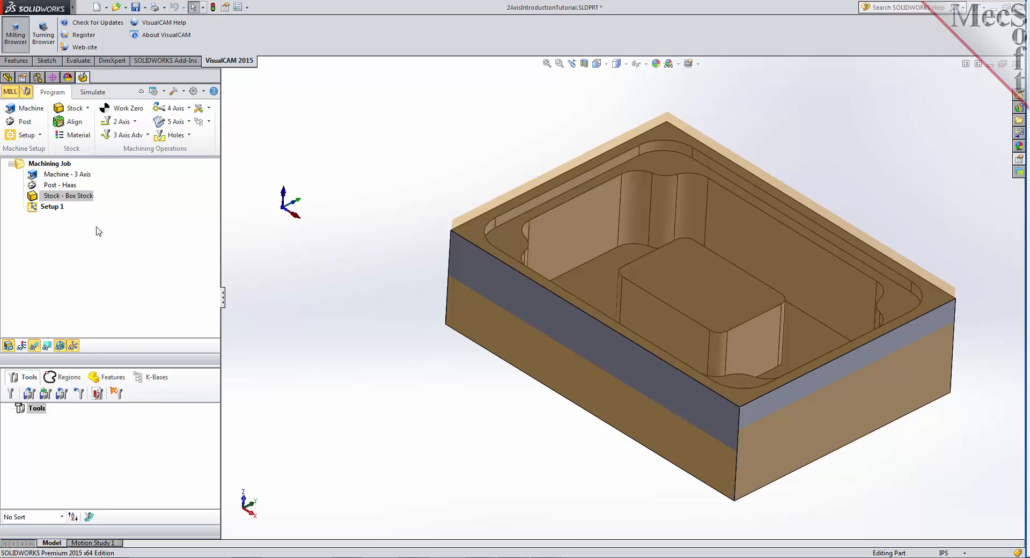
# - Assign ALUMINUM - 6061 as the stock material
pyautogui.click(84, 139)
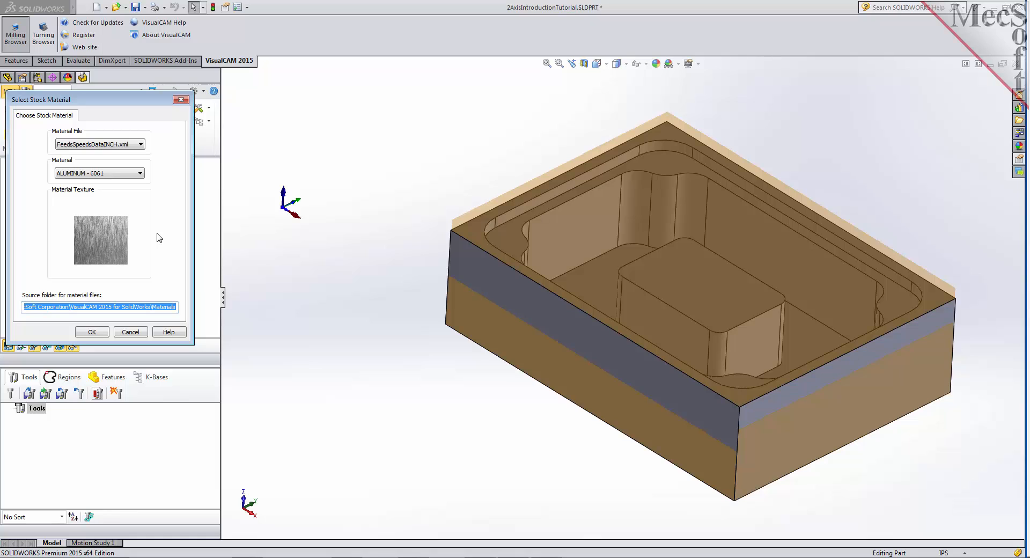
pyautogui.click(141, 173)
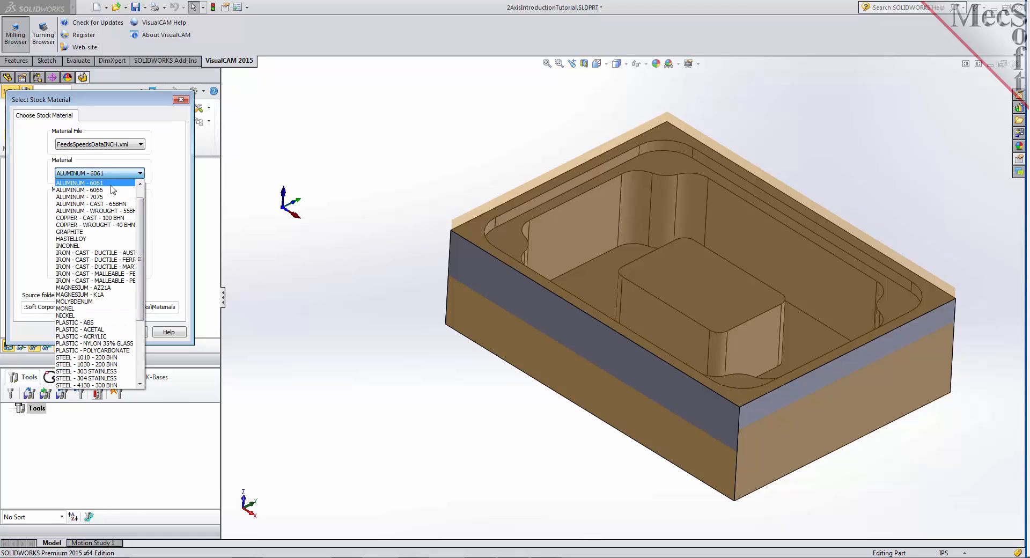
pyautogui.click(111, 183)
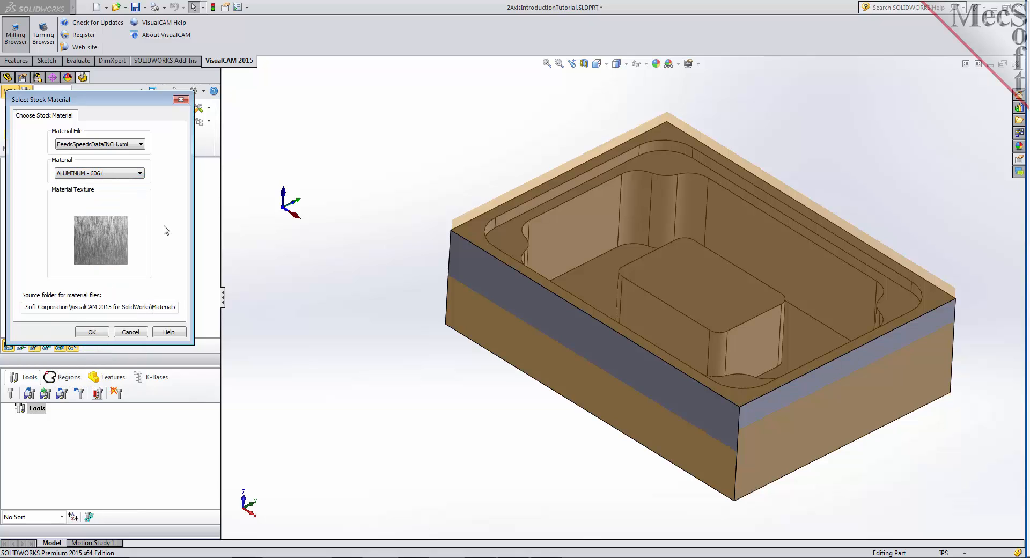
pyautogui.click(98, 334)
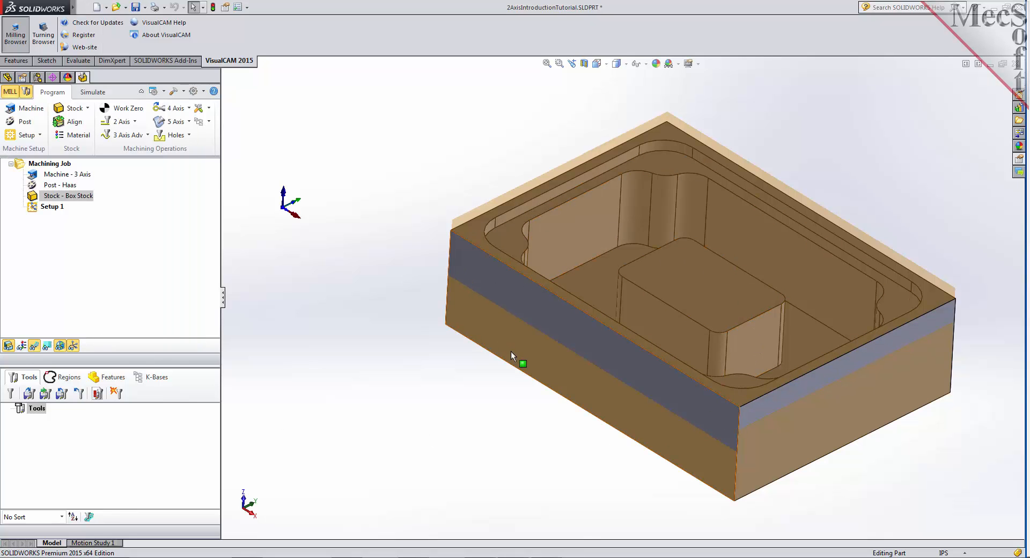
# - Preview the material texture on the stock, inspect it from another angle, and turn the texture display off
pyautogui.click(23, 347)
pyautogui.click(23, 347)
pyautogui.click(23, 346)
pyautogui.click(23, 348)
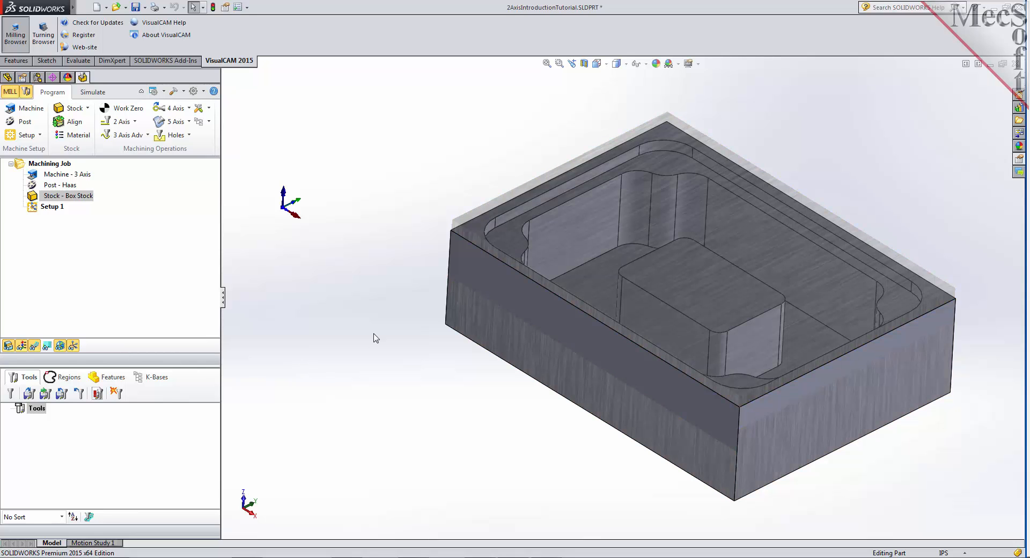
pyautogui.moveTo(403, 320)
pyautogui.mouseDown(button='middle')
pyautogui.moveTo(331, 363)
pyautogui.moveTo(404, 352)
pyautogui.moveTo(398, 315)
pyautogui.mouseUp(button='middle')
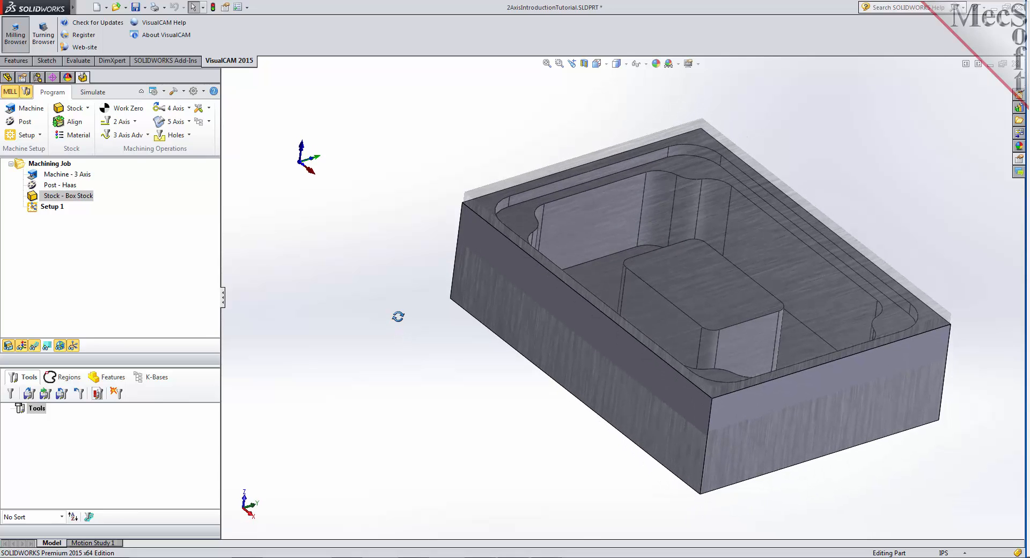
pyautogui.click(22, 346)
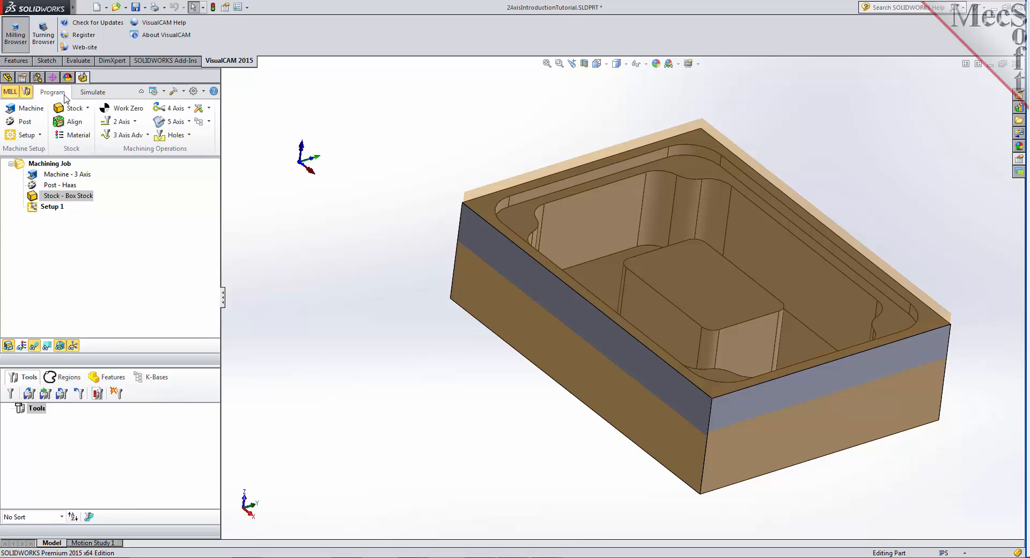
# - Generate a work zero on the stock box at the Highest Z face and South West corner
pyautogui.click(136, 111)
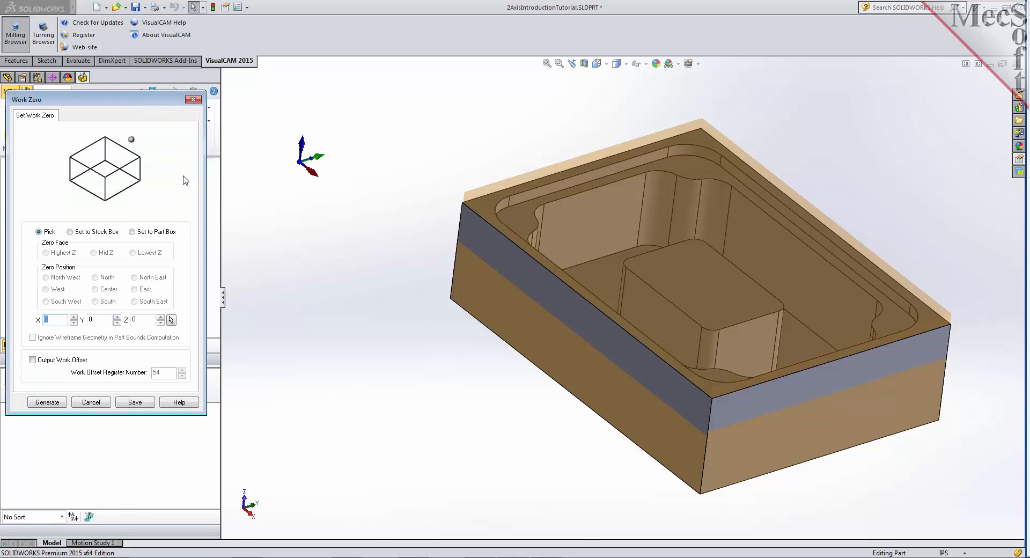
pyautogui.click(70, 232)
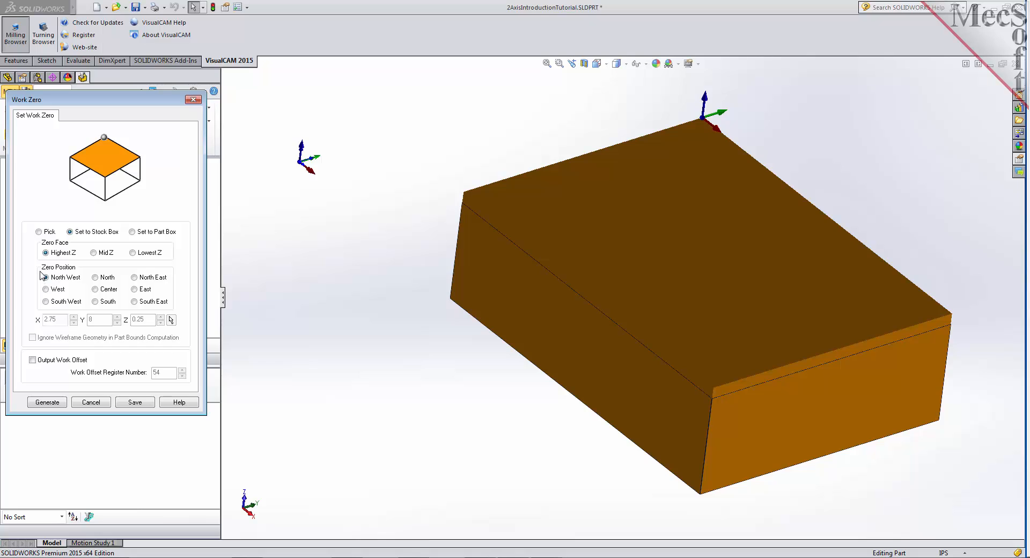
pyautogui.click(45, 302)
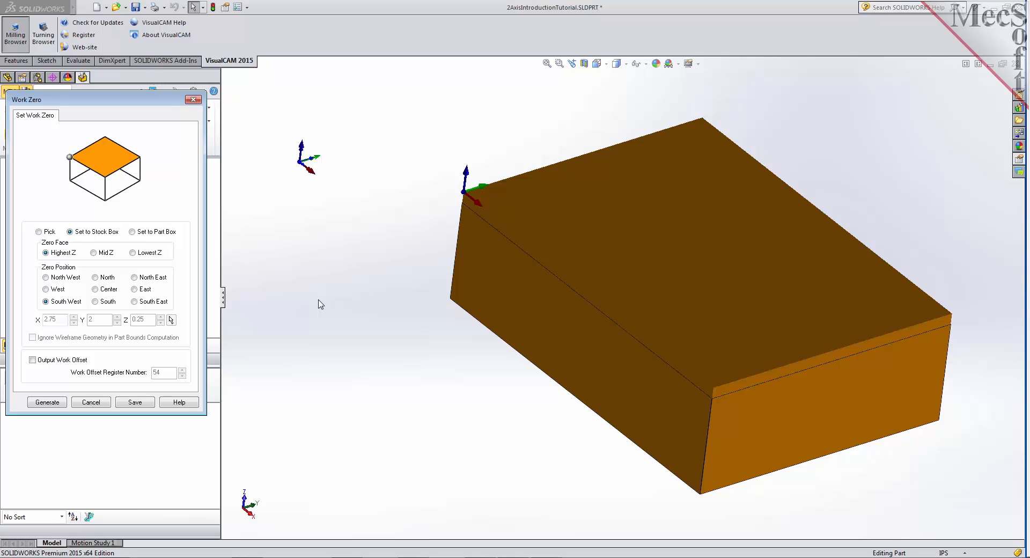
pyautogui.click(49, 403)
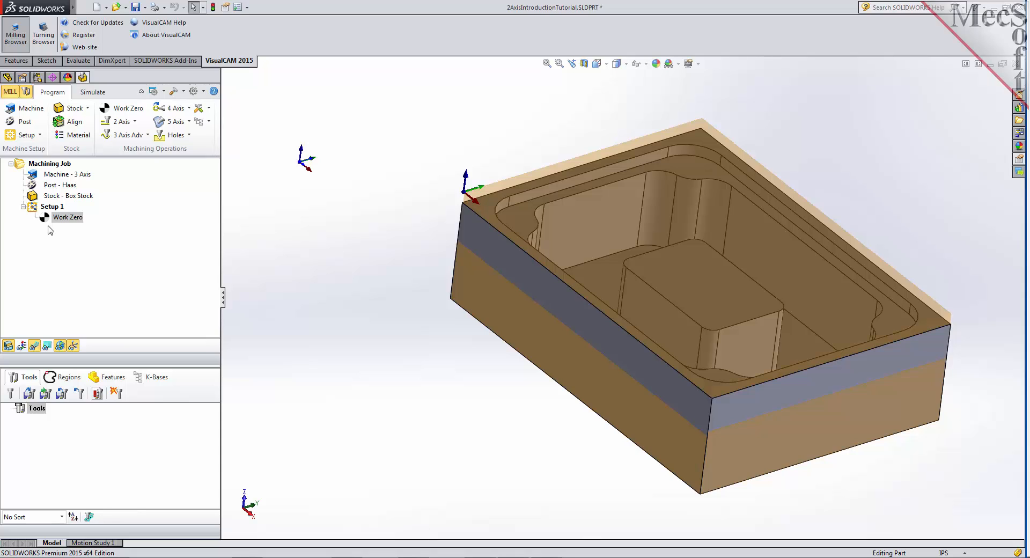
# - Load the tools from the knowledge base file 2AxisIntroductionTutorial.vkb into the machining session
pyautogui.click(29, 394)
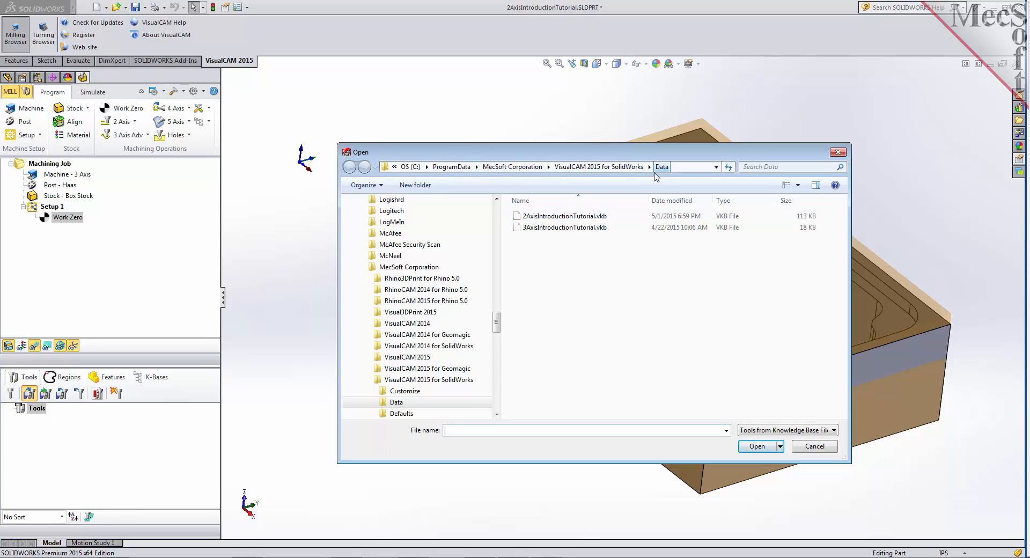
pyautogui.click(558, 218)
pyautogui.doubleClick(559, 218)
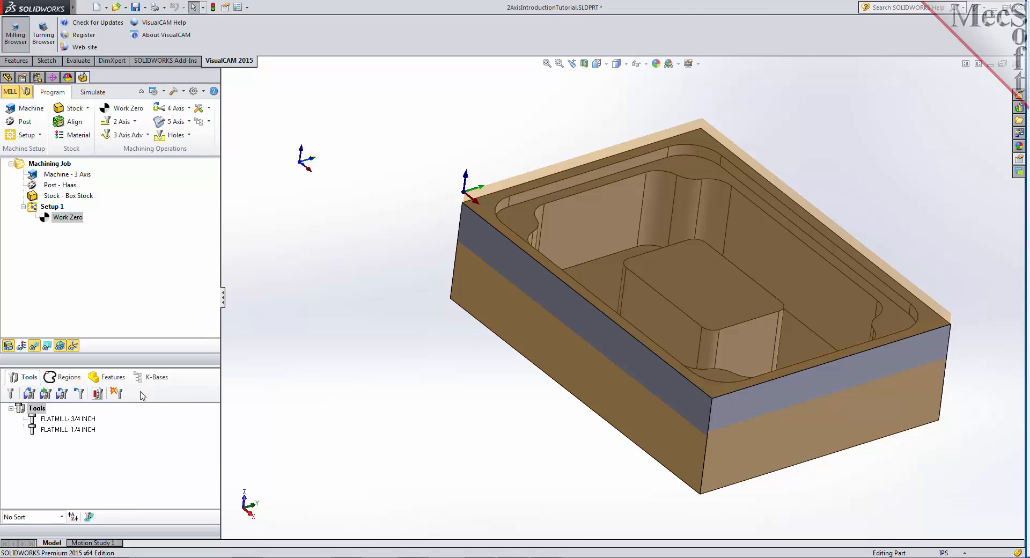
# - Review the properties and feeds and speeds of the 3/4 inch and 1/4 inch flat mills without changing them
pyautogui.click(90, 419)
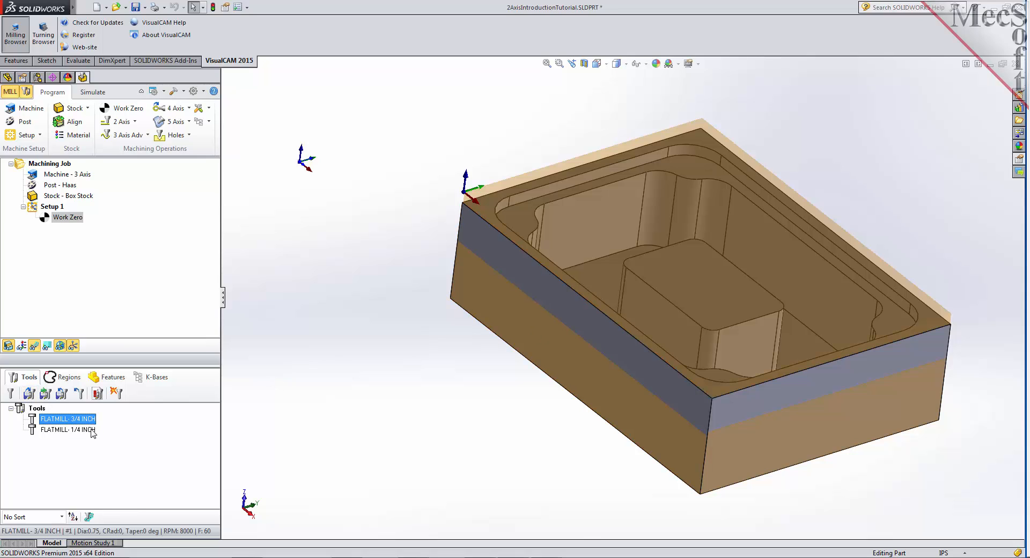
pyautogui.click(95, 430)
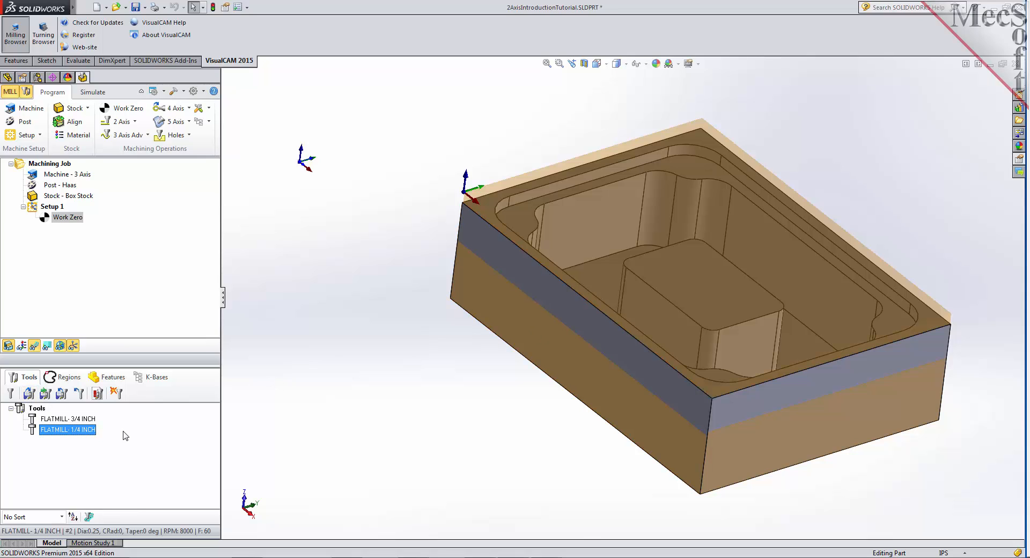
pyautogui.click(91, 419)
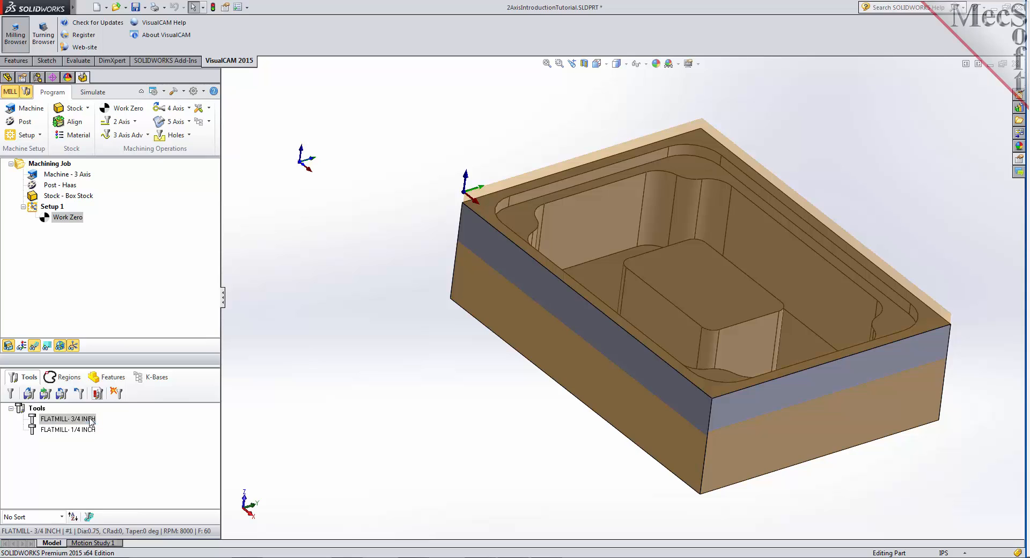
pyautogui.doubleClick(90, 419)
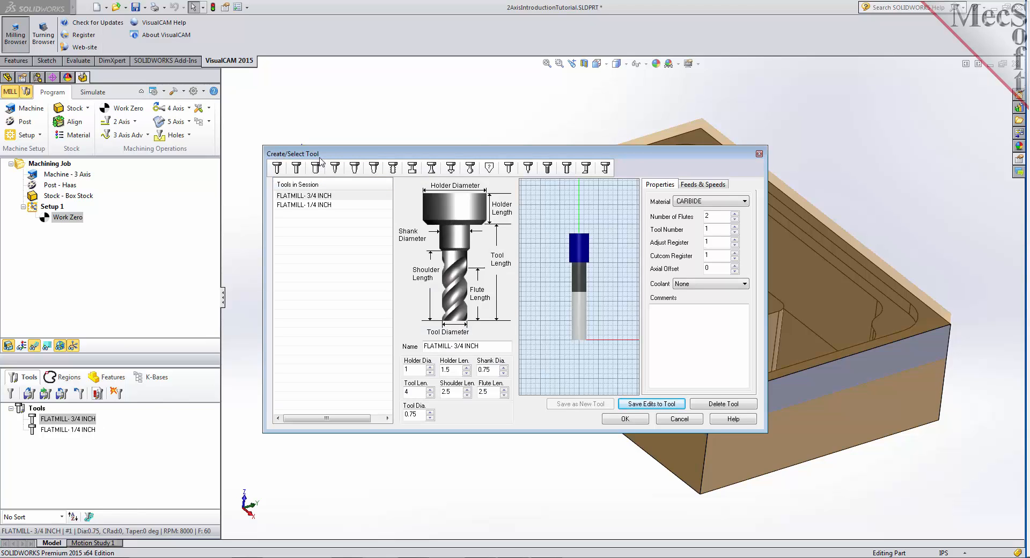
pyautogui.click(708, 185)
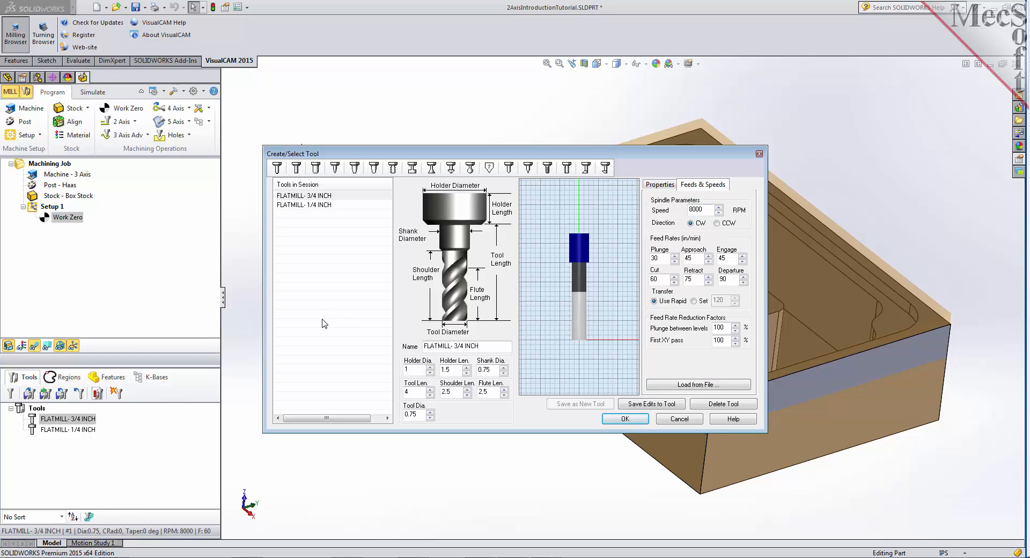
pyautogui.click(346, 196)
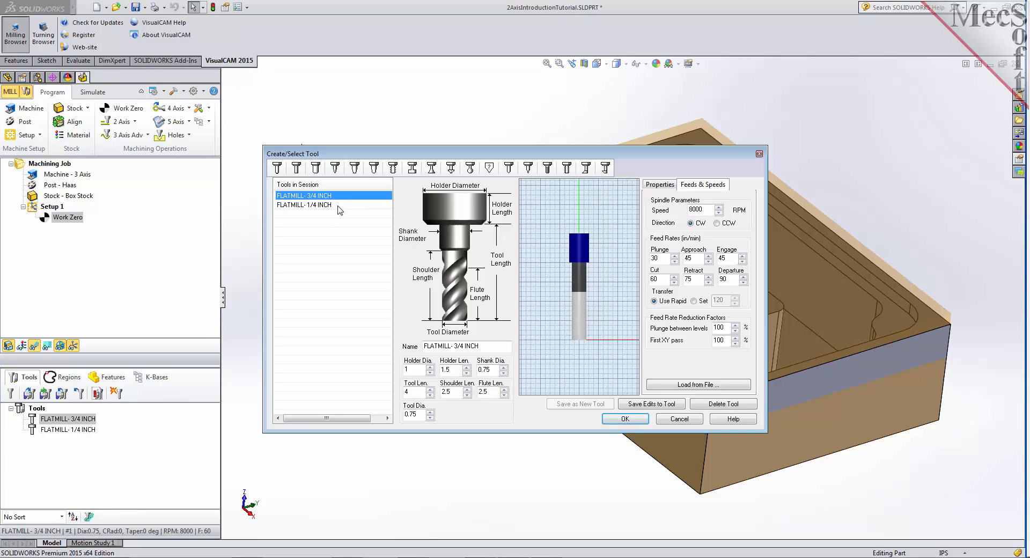
pyautogui.click(337, 205)
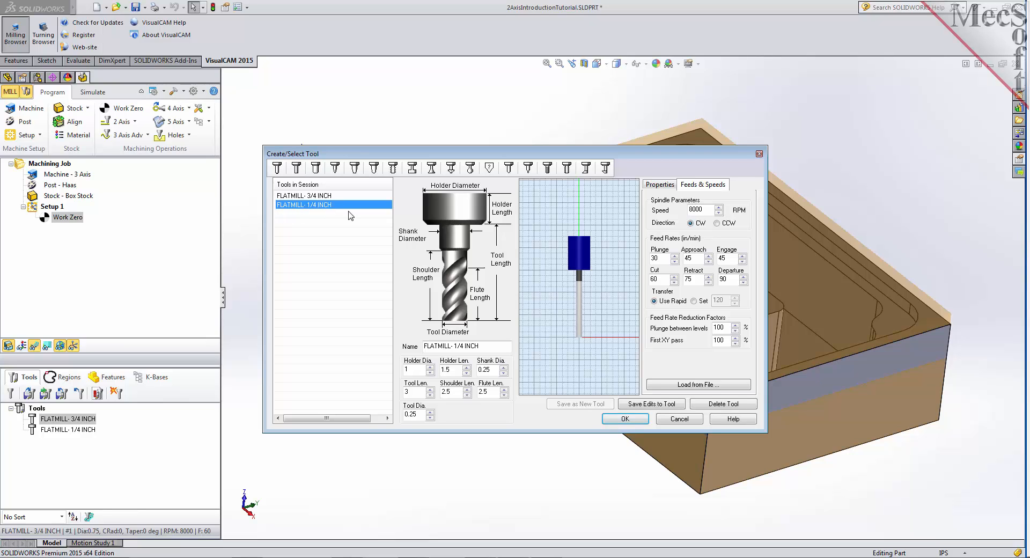
pyautogui.click(680, 420)
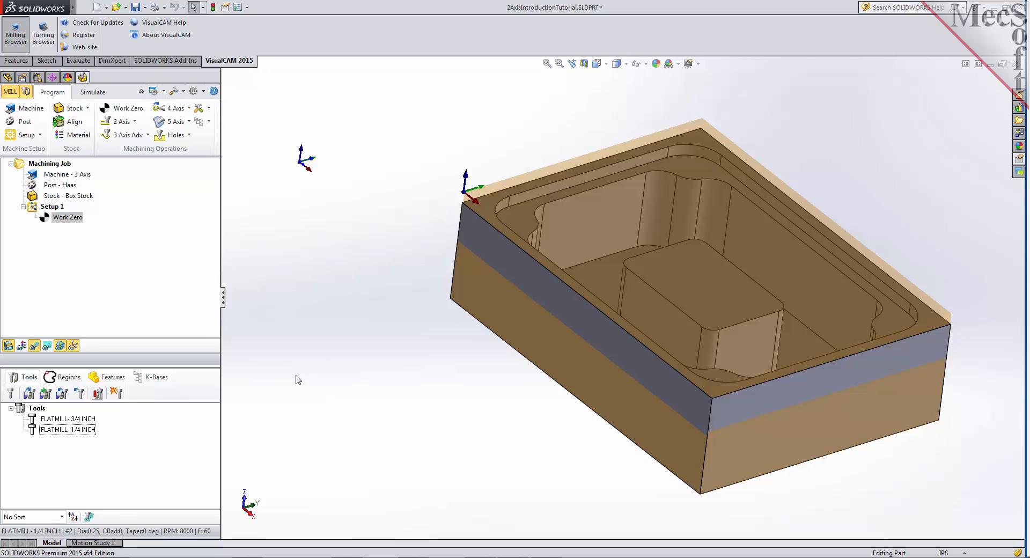
# - Set the flat area selection filters for machining regions to ignore all inner regions and keep the outermost region
pyautogui.click(75, 379)
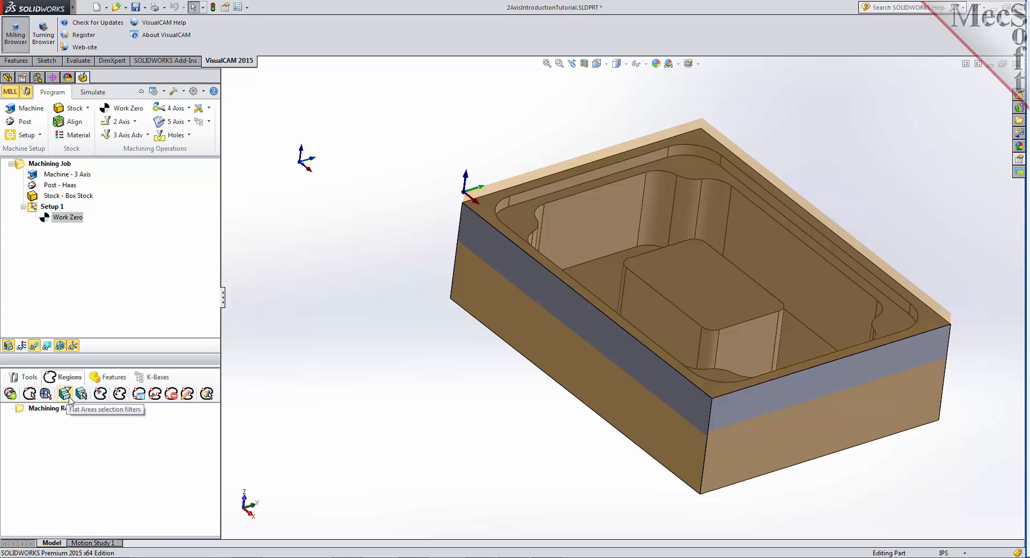
pyautogui.click(68, 396)
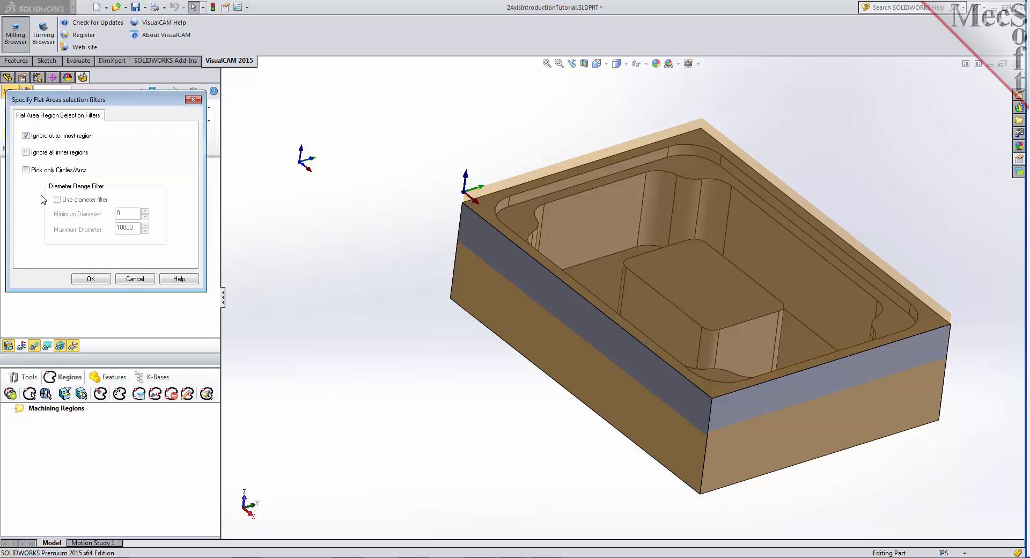
pyautogui.click(26, 154)
pyautogui.click(26, 137)
pyautogui.click(92, 279)
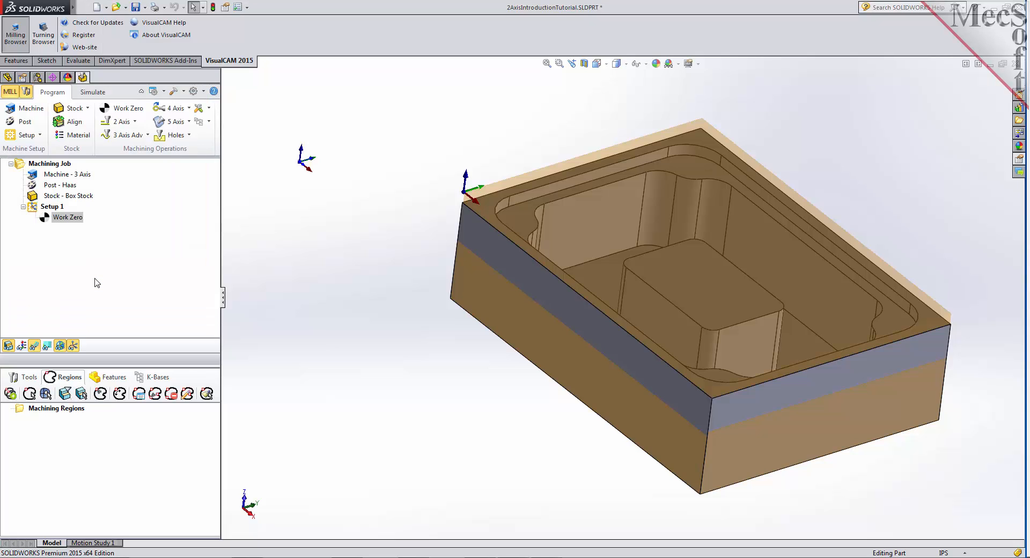
# - Create a flat area machining region from the part's top rim face
pyautogui.click(83, 395)
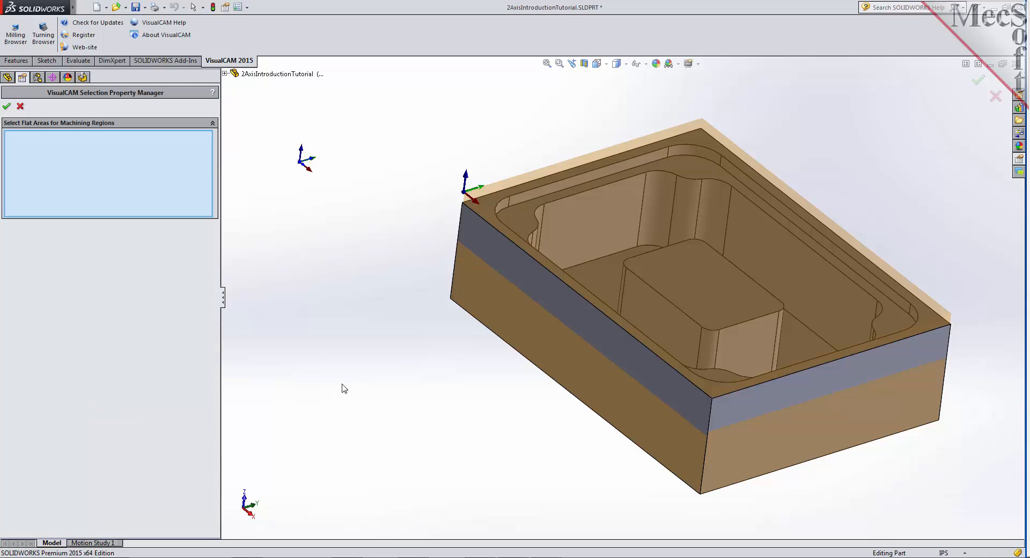
pyautogui.click(485, 211)
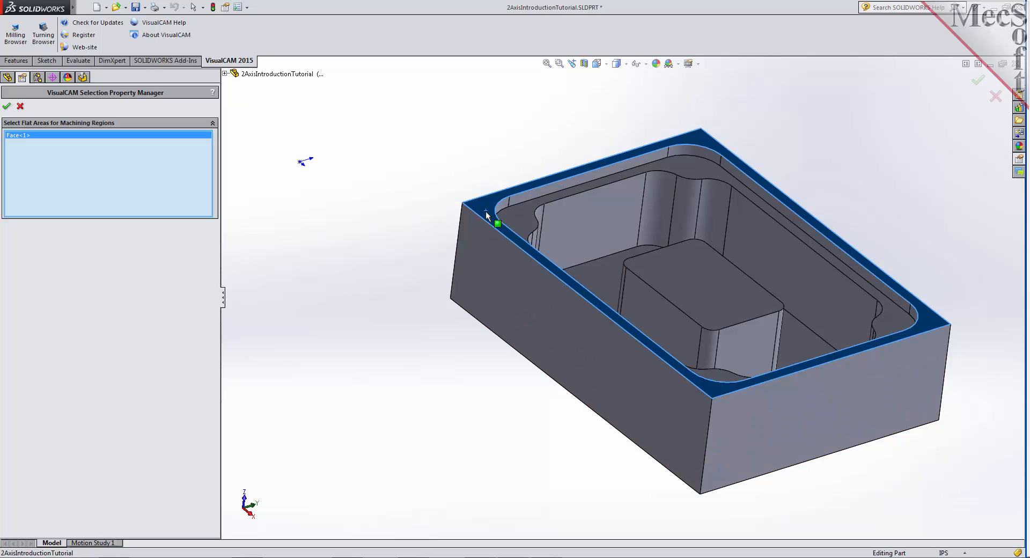
pyautogui.click(7, 107)
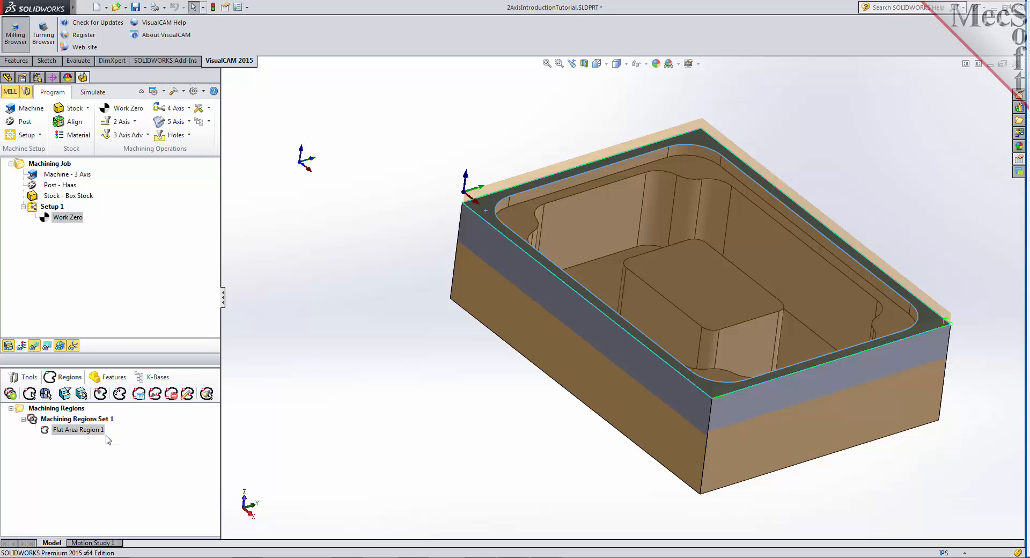
# - Create a second flat area machining region from the recessed ledge face inside the rim
pyautogui.click(82, 394)
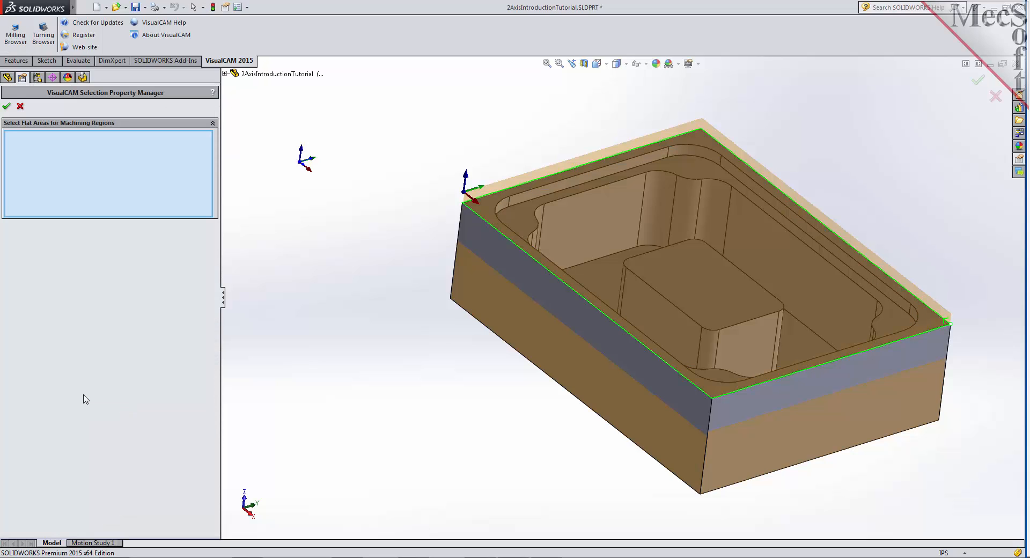
pyautogui.click(522, 214)
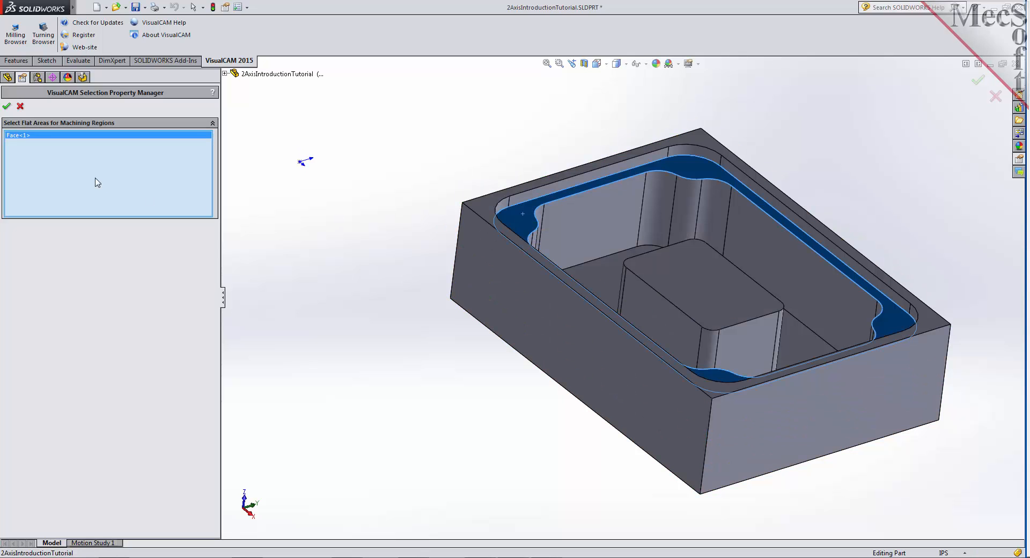
pyautogui.click(8, 107)
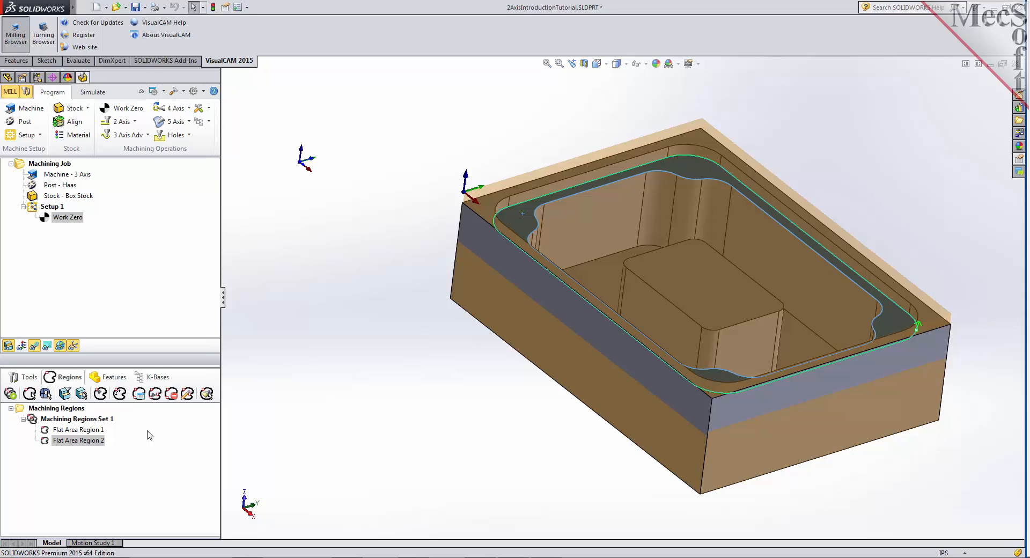
# - Switch the flat area selection filters to ignore the outermost region and include the inner regions
pyautogui.click(66, 395)
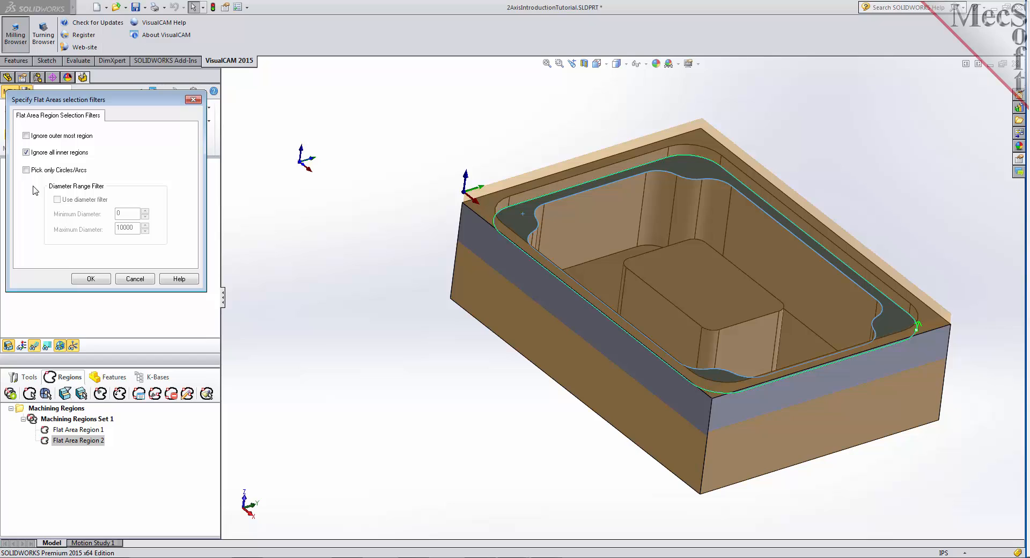
pyautogui.click(26, 153)
pyautogui.click(26, 136)
pyautogui.click(93, 279)
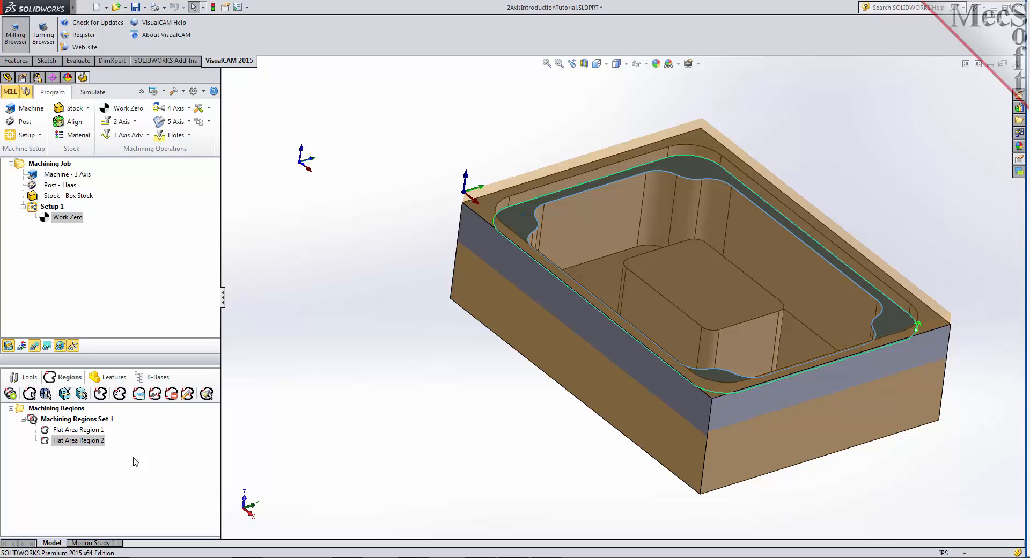
# - Create a third flat area machining region from the inner boundary of the recessed ledge face
pyautogui.click(82, 393)
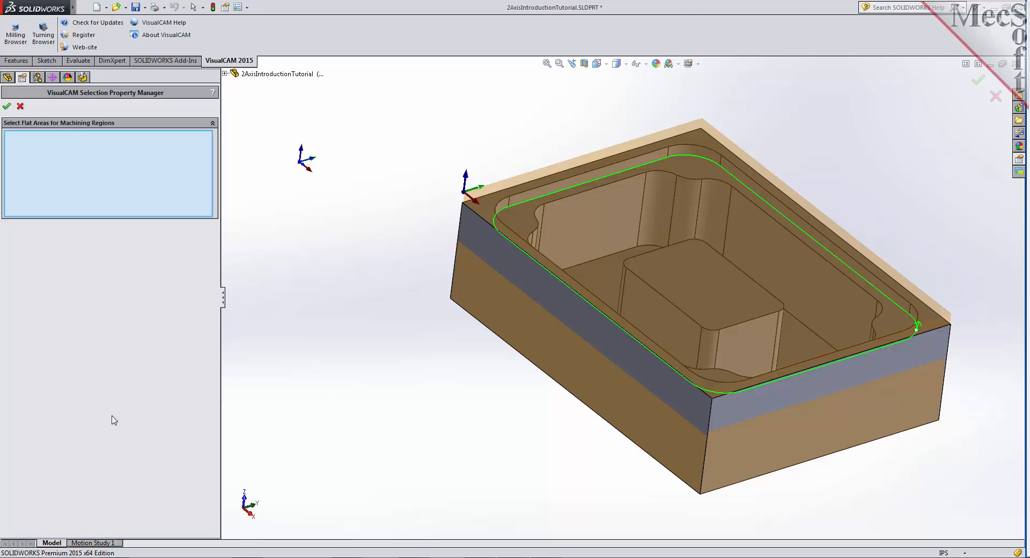
pyautogui.click(522, 217)
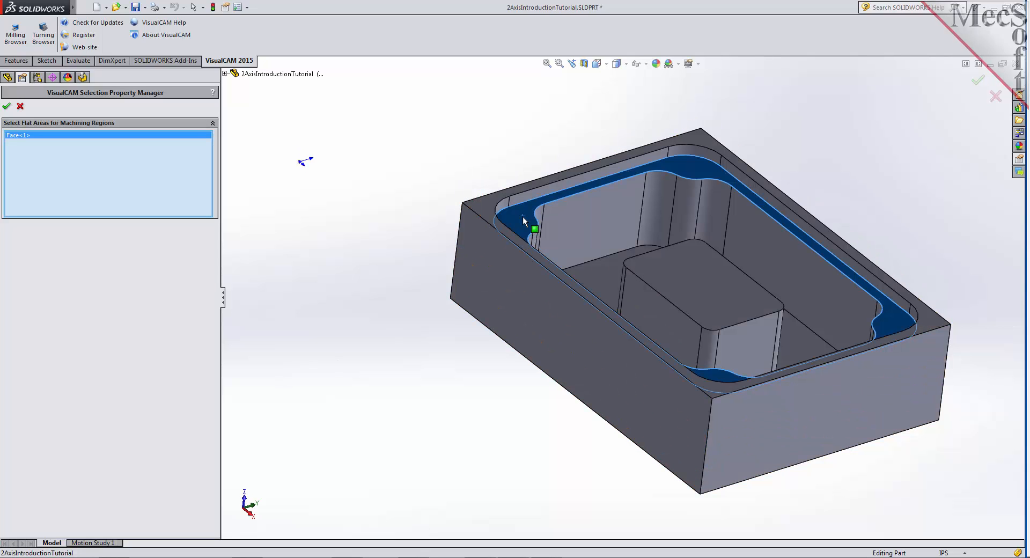
pyautogui.click(6, 106)
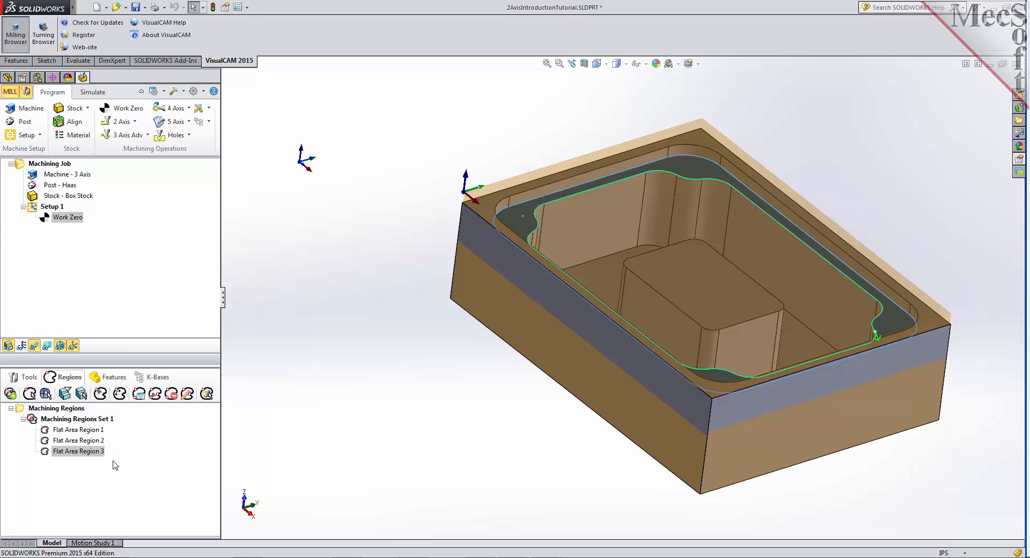
# - Check the boundaries of Flat Area Regions 1, 2 and 3 on the part one after another
pyautogui.click(96, 431)
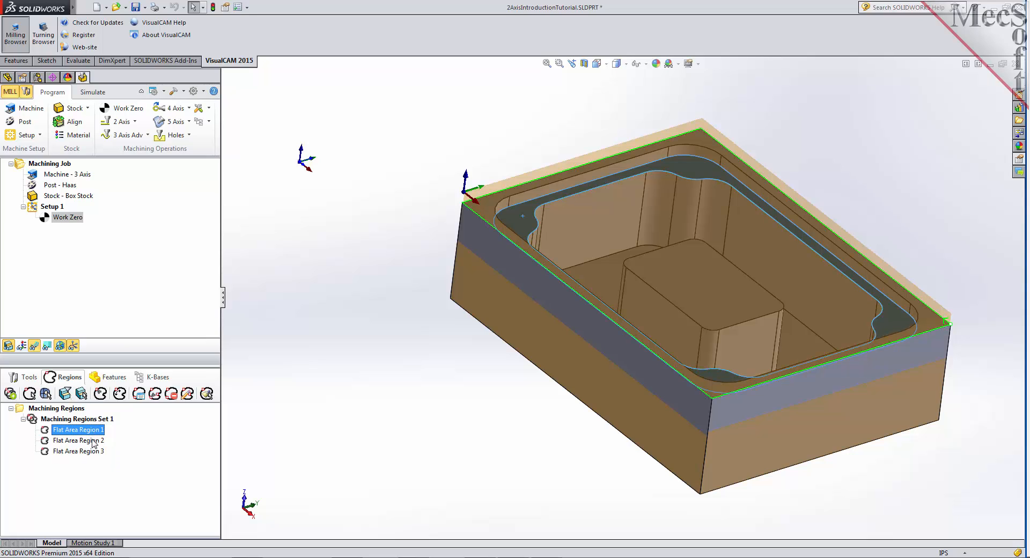
pyautogui.click(94, 441)
pyautogui.click(90, 452)
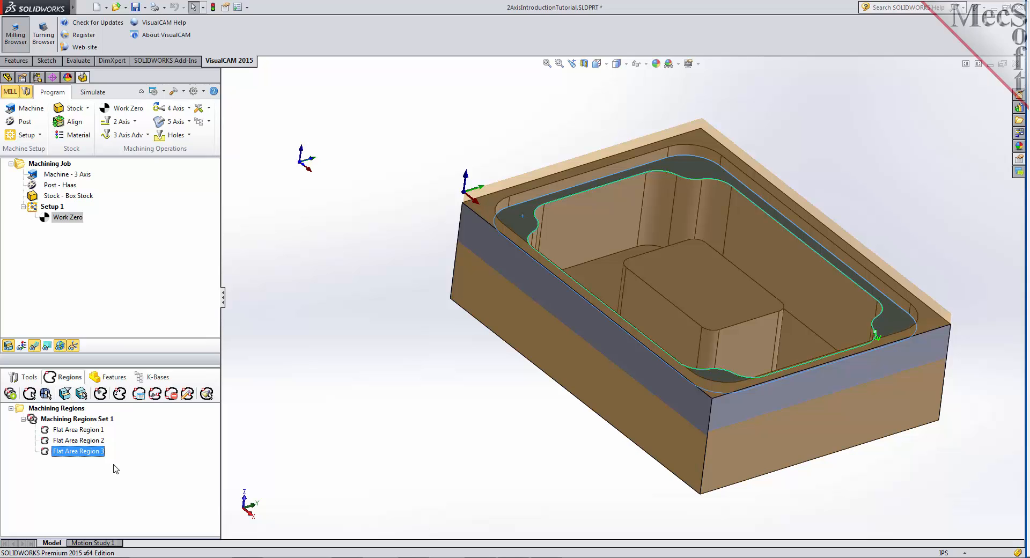
# - Start a 2 1/2 Axis Facing operation and look over its drive and avoid region settings
pyautogui.click(37, 382)
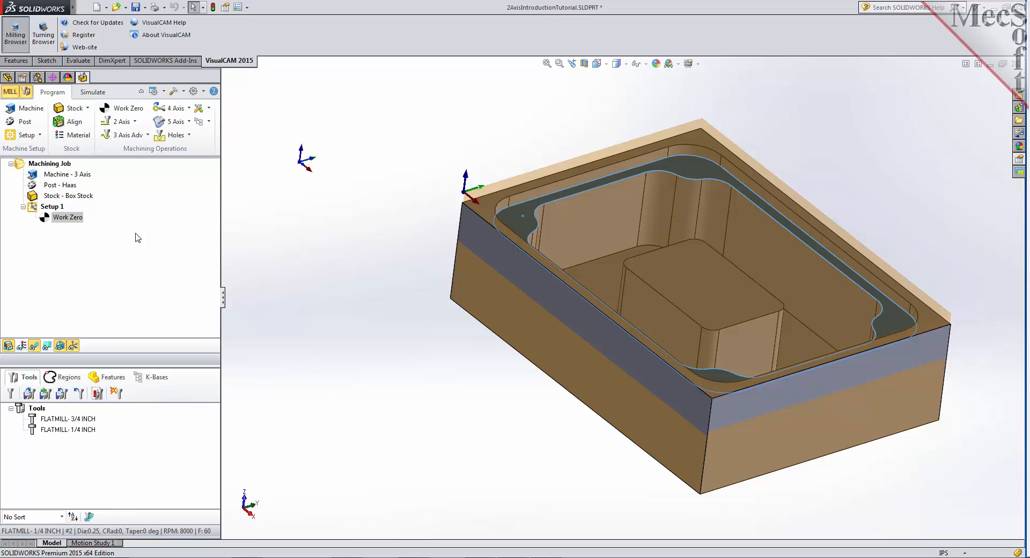
pyautogui.click(136, 122)
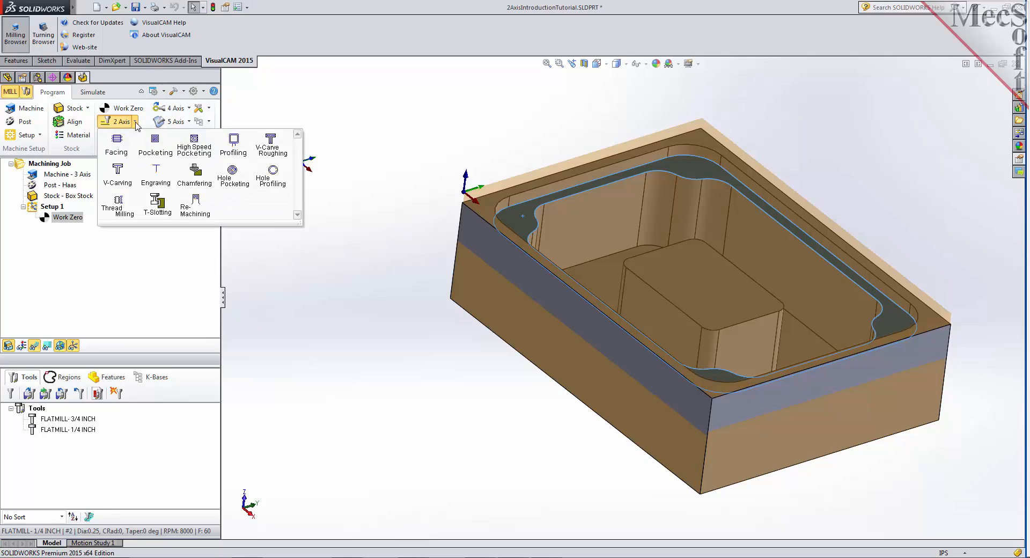
pyautogui.click(132, 156)
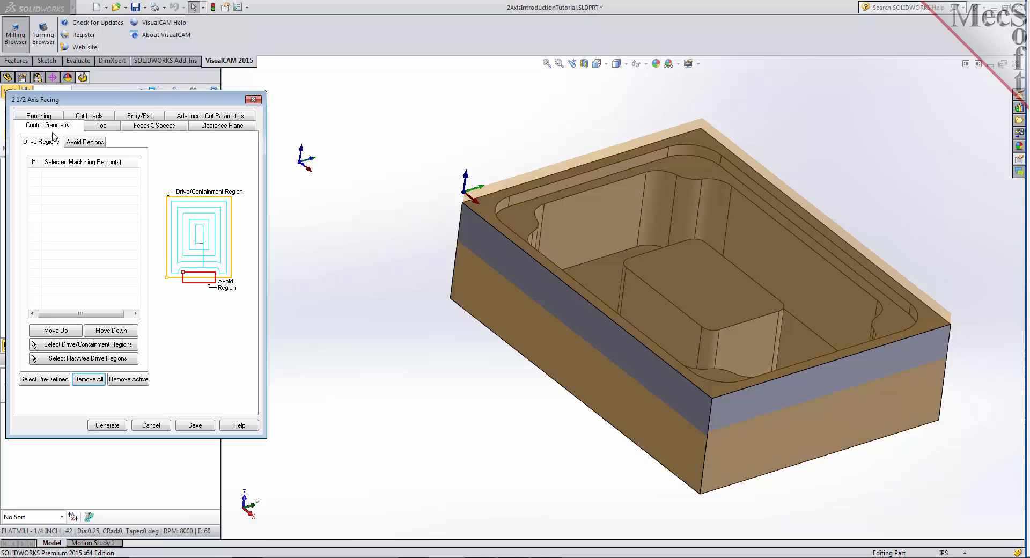
pyautogui.click(89, 143)
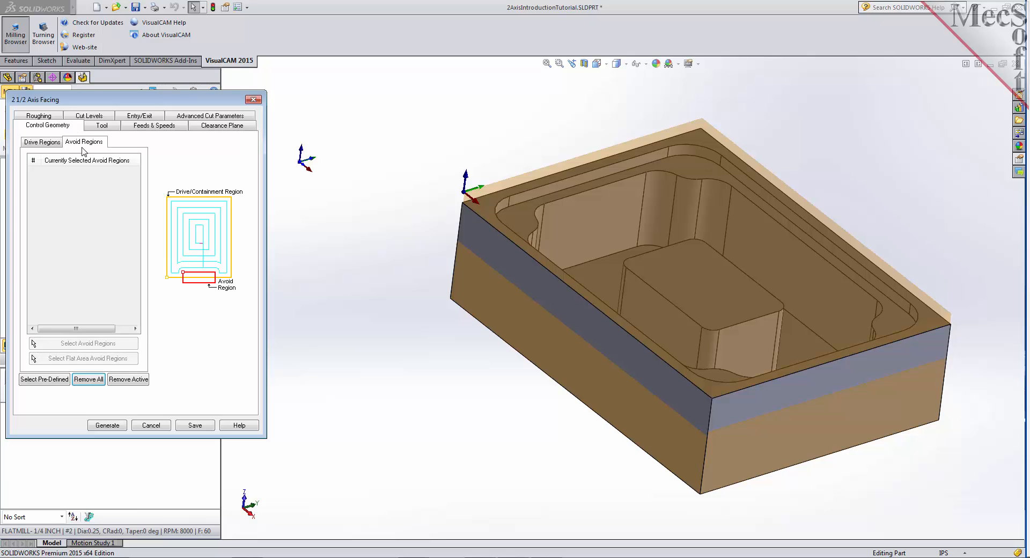
pyautogui.click(53, 144)
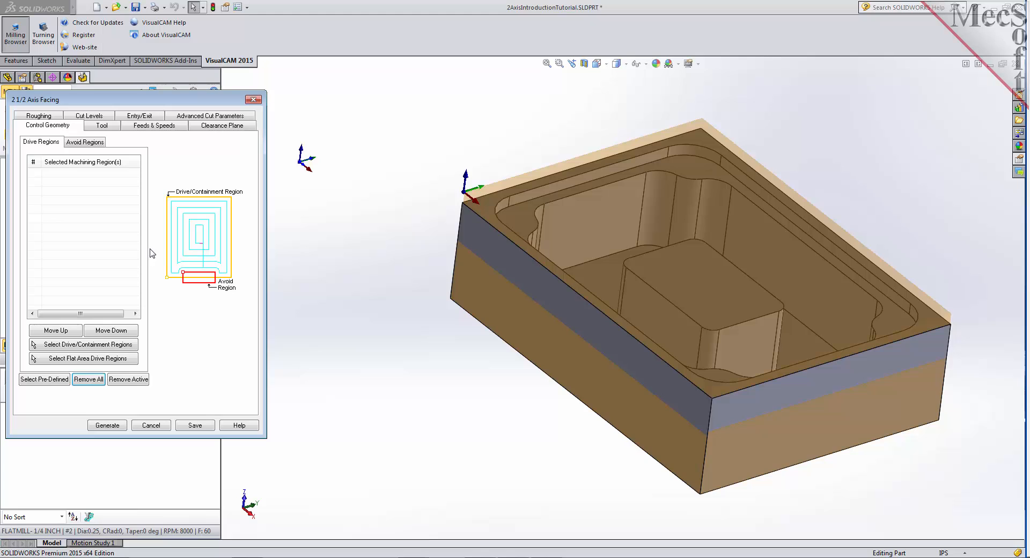
# - Compare the predefined flat area regions and assign Flat Area Region 1 as the drive region of the facing operation
pyautogui.click(51, 386)
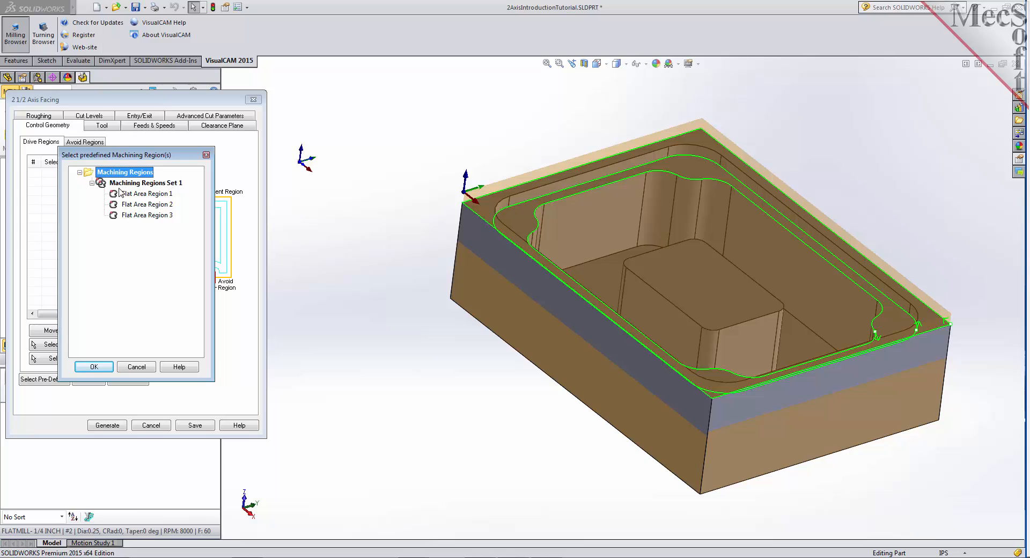
pyautogui.click(159, 195)
pyautogui.click(160, 204)
pyautogui.click(157, 216)
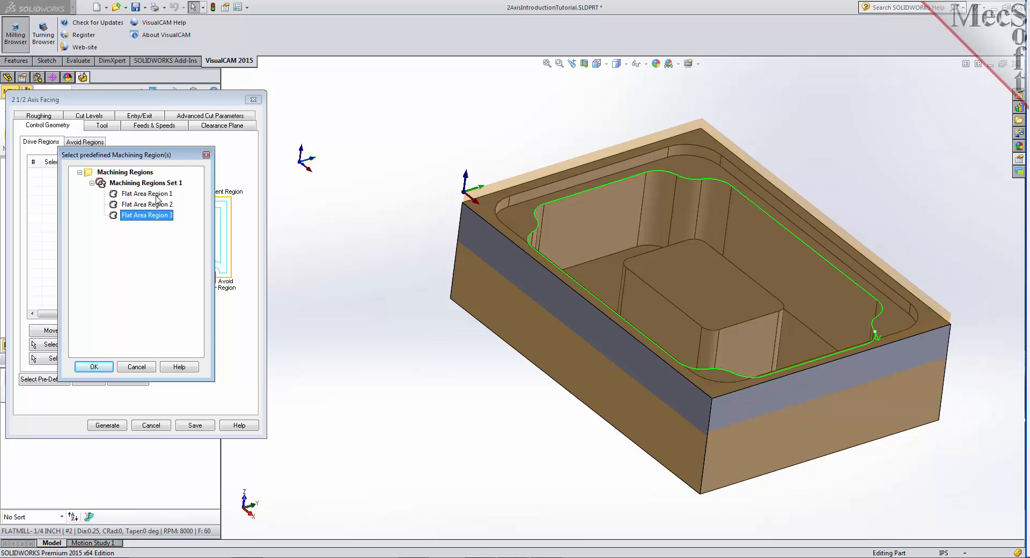
pyautogui.click(157, 203)
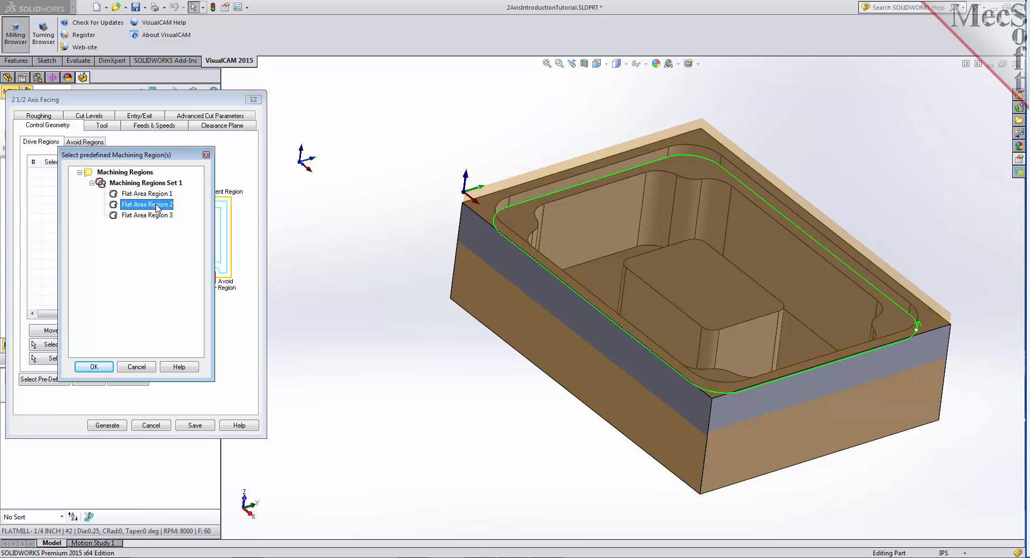
pyautogui.click(159, 216)
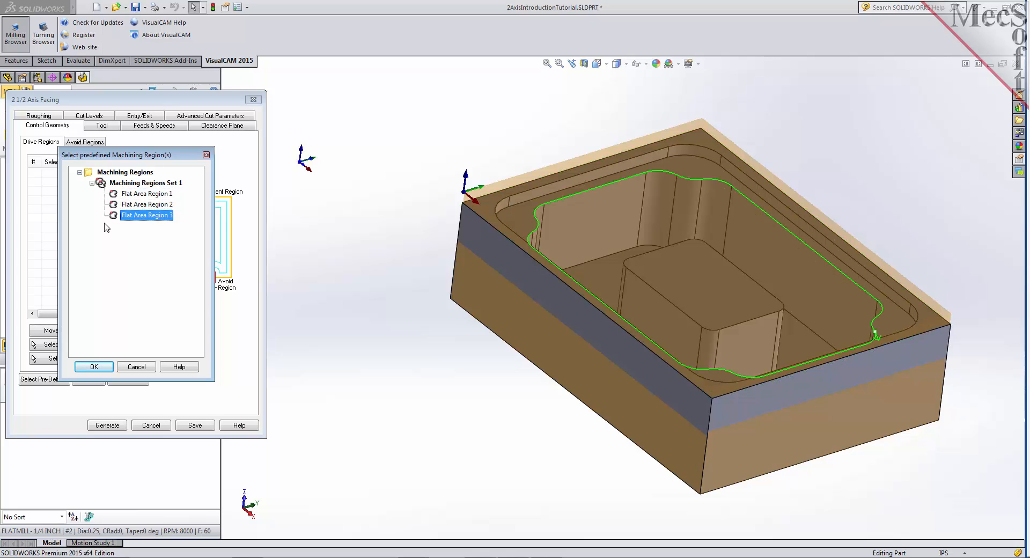
pyautogui.click(149, 194)
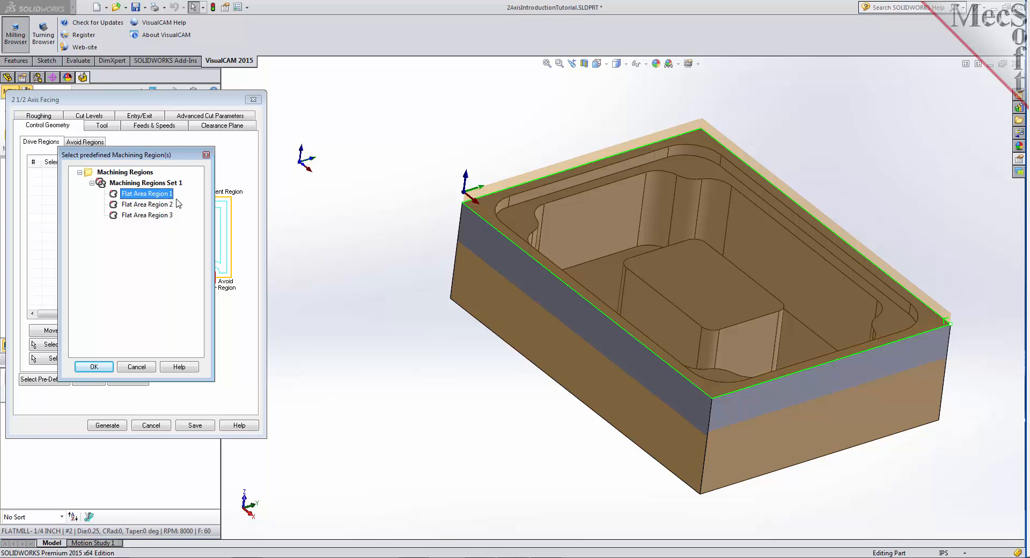
pyautogui.click(104, 368)
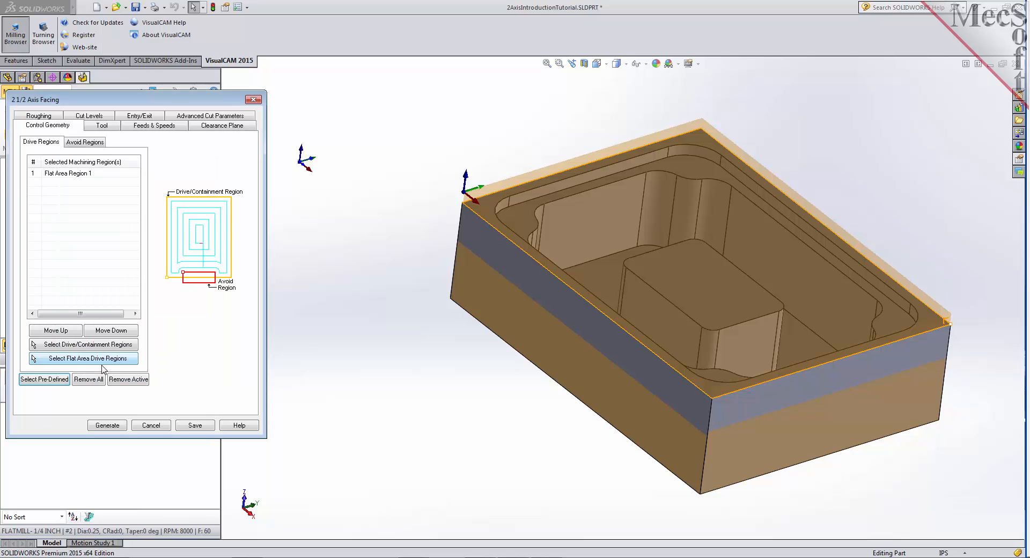
pyautogui.click(65, 174)
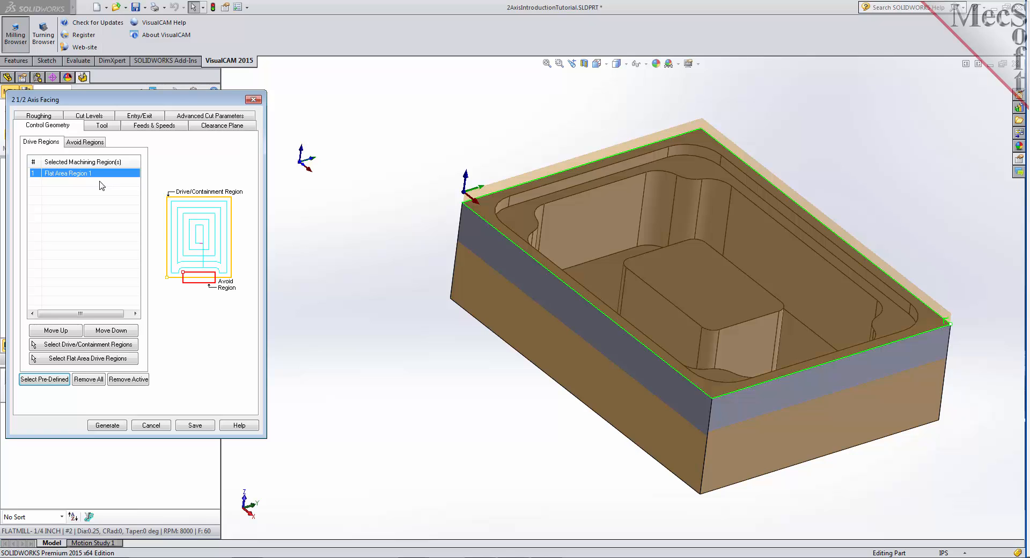
# - Choose the FLATMILL-3/4 INCH tool for the facing, load feeds and speeds from the tool, and review the clearance plane settings
pyautogui.click(107, 127)
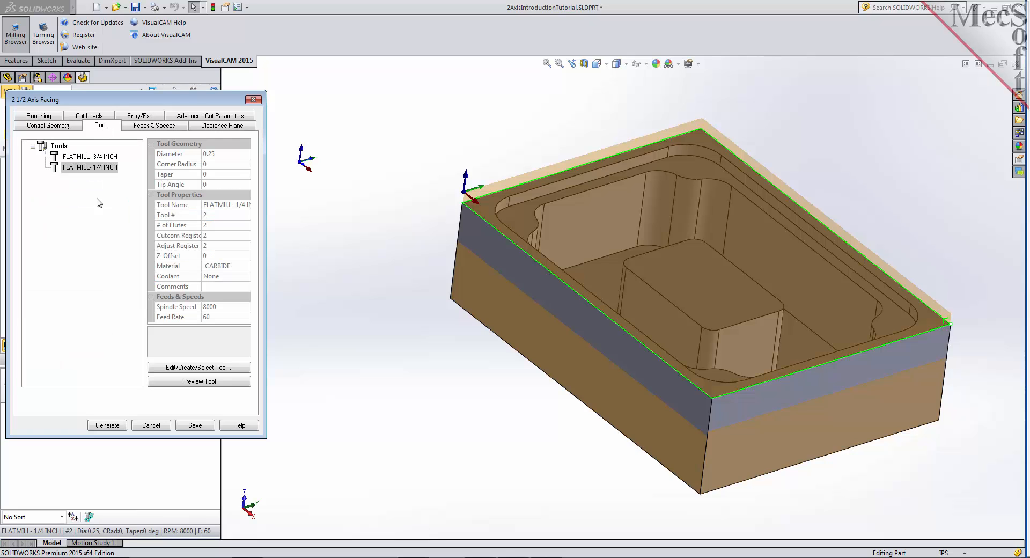
pyautogui.click(87, 157)
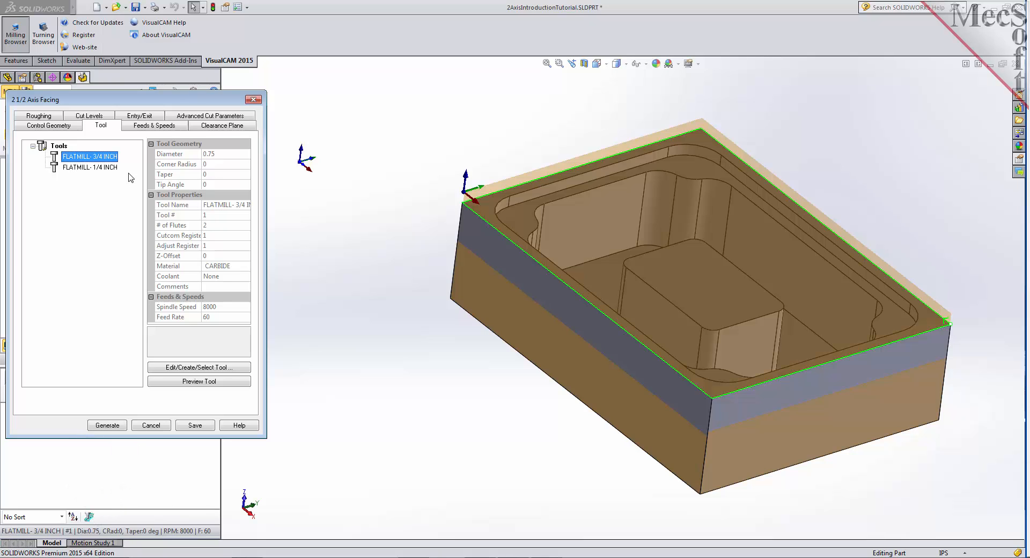
pyautogui.click(161, 126)
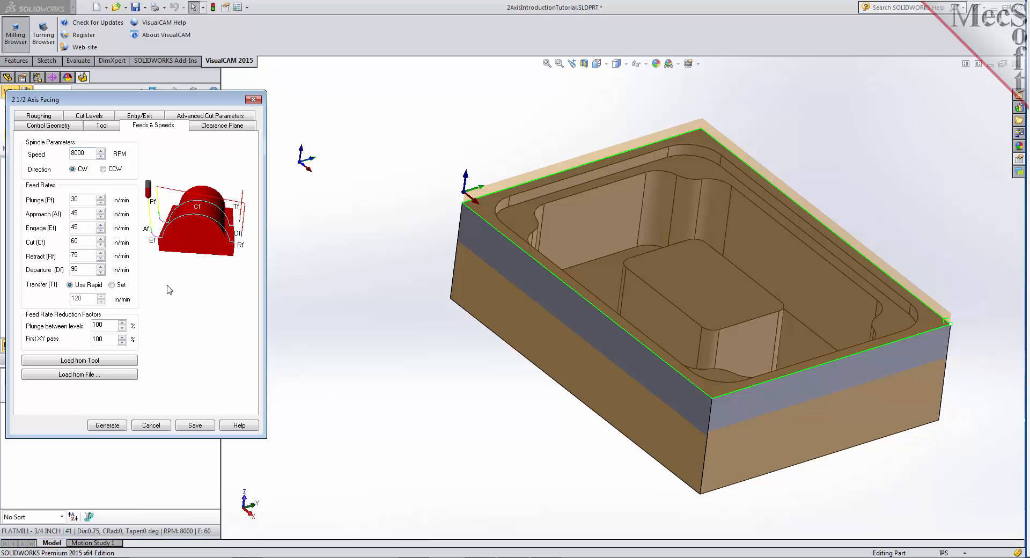
pyautogui.click(103, 363)
pyautogui.click(227, 129)
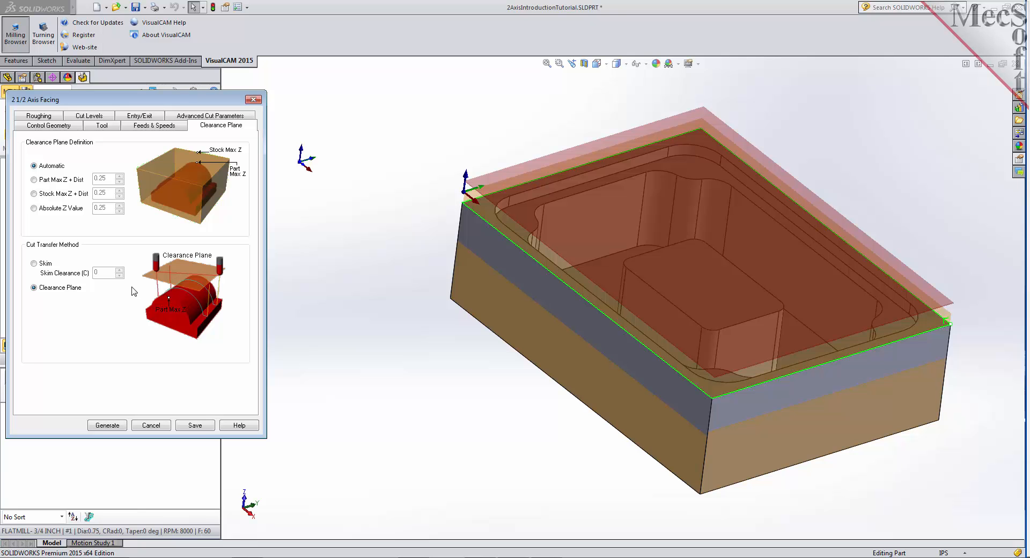
pyautogui.moveTo(440, 319)
pyautogui.mouseDown(button='middle')
pyautogui.moveTo(458, 263)
pyautogui.moveTo(435, 292)
pyautogui.moveTo(443, 331)
pyautogui.moveTo(434, 327)
pyautogui.mouseUp(button='middle')
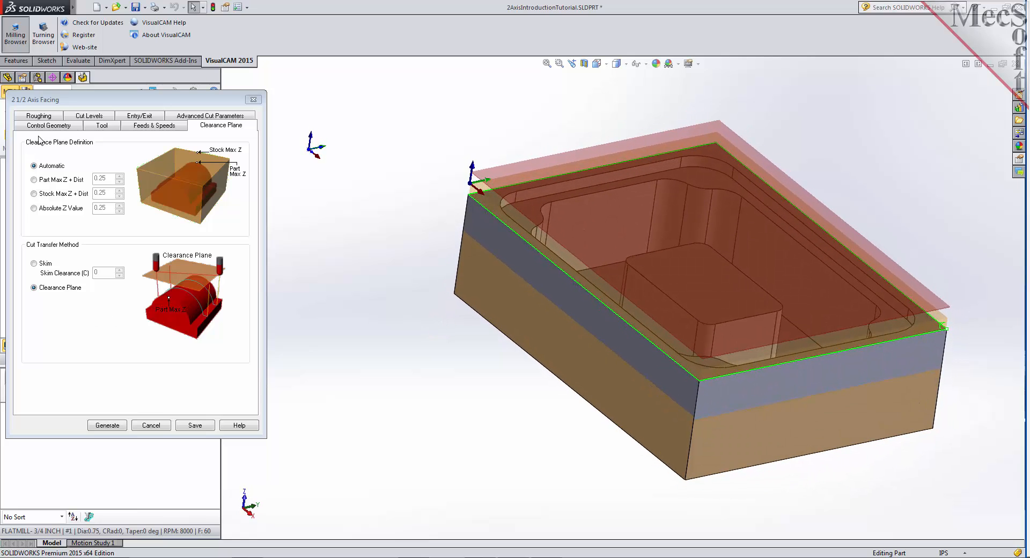
# - Set the global roughing parameters of the facing operation to a tolerance of 0.001 and a stock of 0
pyautogui.click(44, 116)
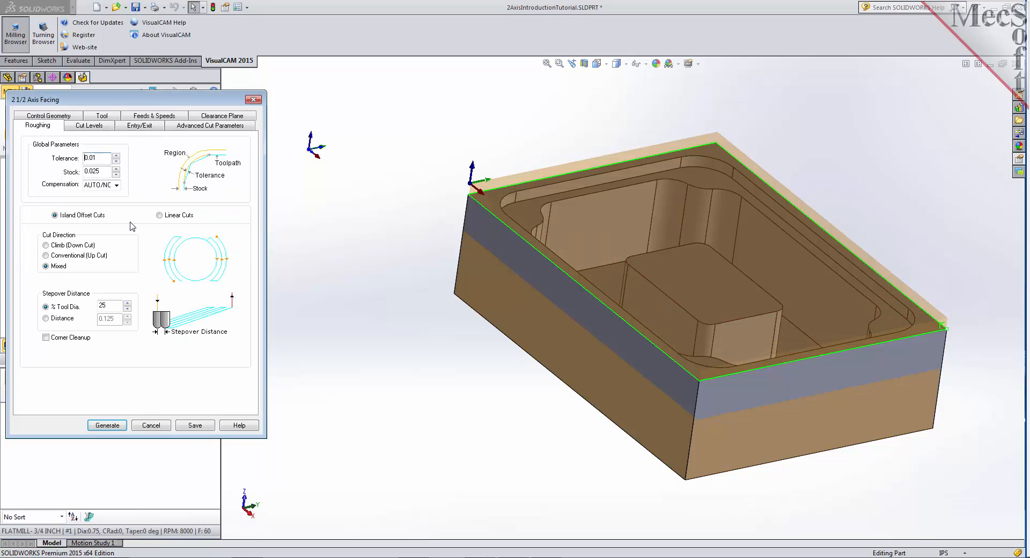
pyautogui.moveTo(98, 157); pyautogui.dragTo(73, 158)
pyautogui.write('0.001')
pyautogui.moveTo(102, 172); pyautogui.dragTo(63, 172)
pyautogui.write('0')
# - Use Island Offset Cuts with Mixed cut direction and a stepover distance of 30% of the tool diameter
pyautogui.click(55, 216)
pyautogui.click(46, 255)
pyautogui.click(45, 266)
pyautogui.doubleClick(100, 305)
pyautogui.write('30')
pyautogui.click(46, 319)
pyautogui.click(46, 307)
# - Locate the facing's cut geometry at the bottom with a total cut depth of 0.25 and adjust the rough depth
pyautogui.click(99, 126)
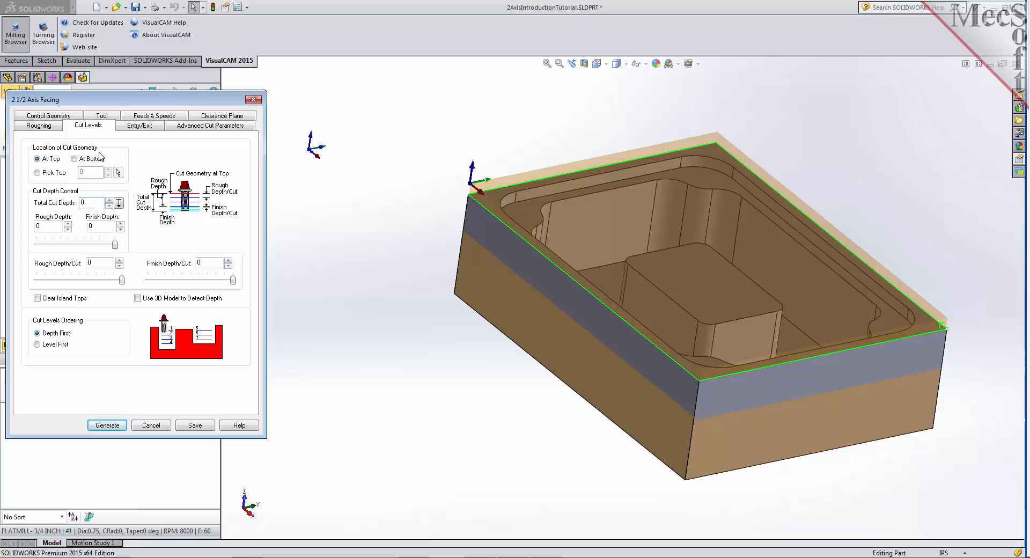
pyautogui.click(74, 159)
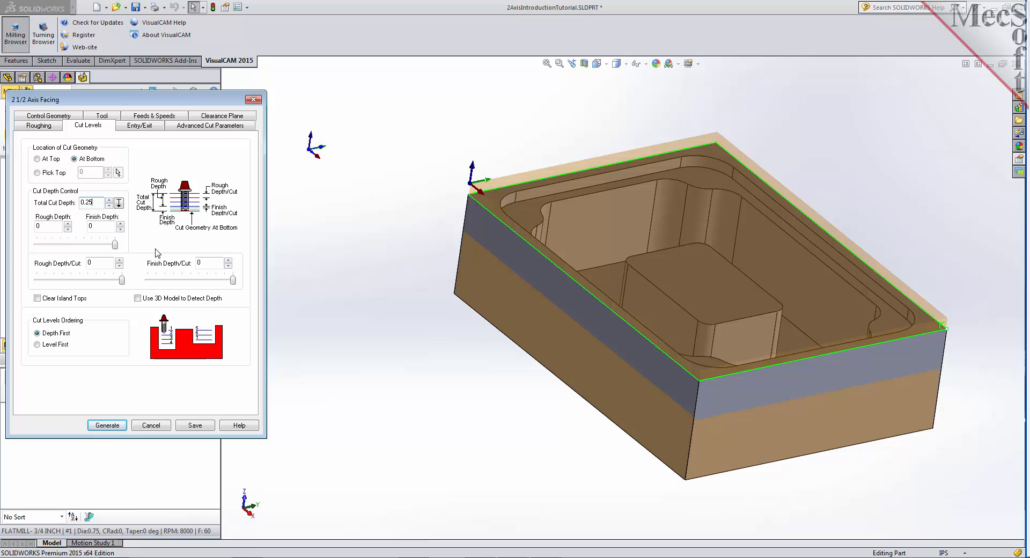
pyautogui.click(116, 245)
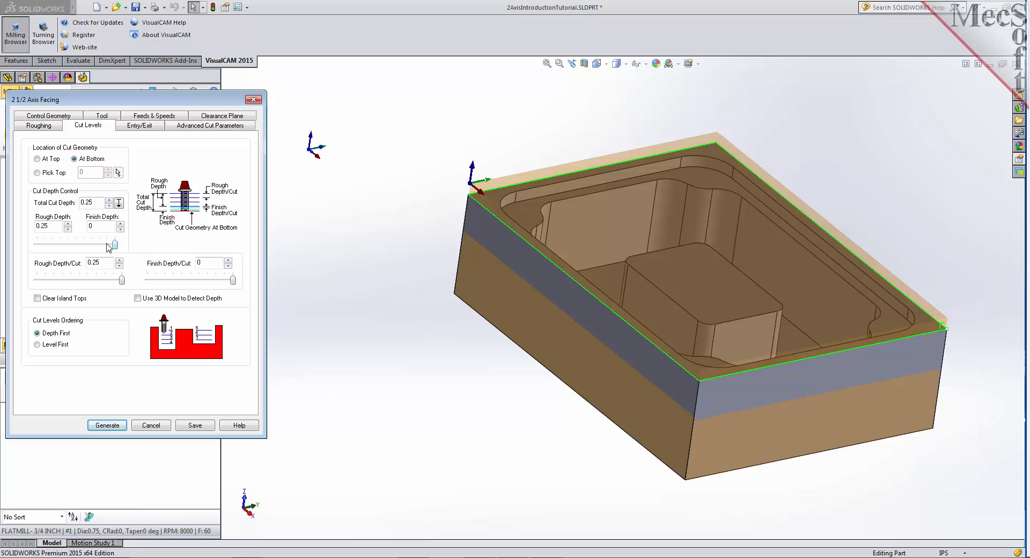
pyautogui.click(58, 226)
pyautogui.moveTo(115, 245)
pyautogui.mouseDown()
pyautogui.moveTo(52, 246)
pyautogui.moveTo(129, 251)
pyautogui.mouseUp()
pyautogui.click(55, 226)
# - Adjust the rough depth per cut, use Depth First level ordering and generate the facing toolpath
pyautogui.moveTo(53, 279); pyautogui.dragTo(119, 281)
pyautogui.moveTo(99, 203); pyautogui.dragTo(68, 202)
pyautogui.moveTo(106, 263); pyautogui.dragTo(72, 267)
pyautogui.click(38, 335)
pyautogui.click(118, 426)
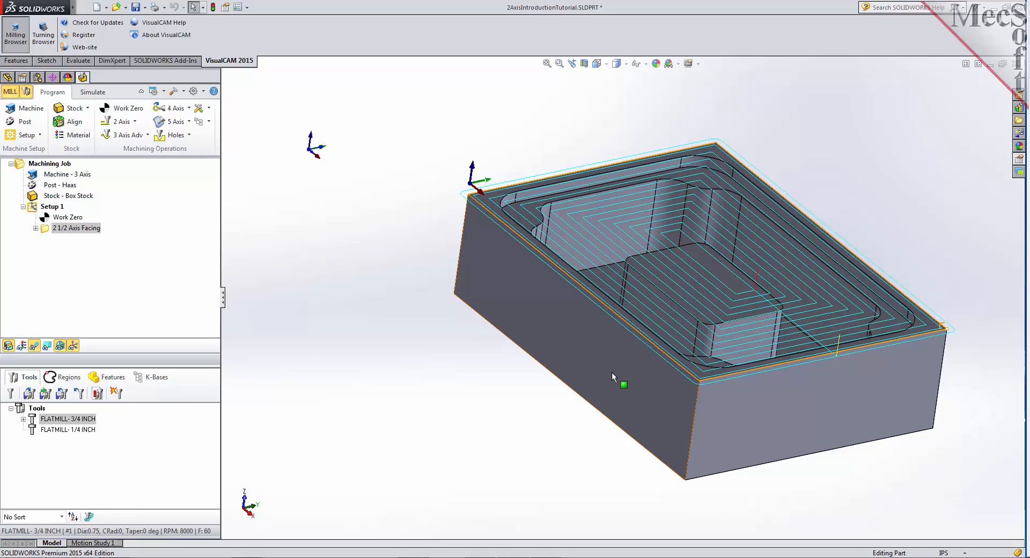
# - Toggle the toolpath visibility and examine the generated facing toolpath over the part
pyautogui.click(35, 346)
pyautogui.click(34, 346)
pyautogui.click(35, 346)
pyautogui.click(34, 346)
pyautogui.moveTo(468, 356); pyautogui.dragTo(461, 386, button='middle')
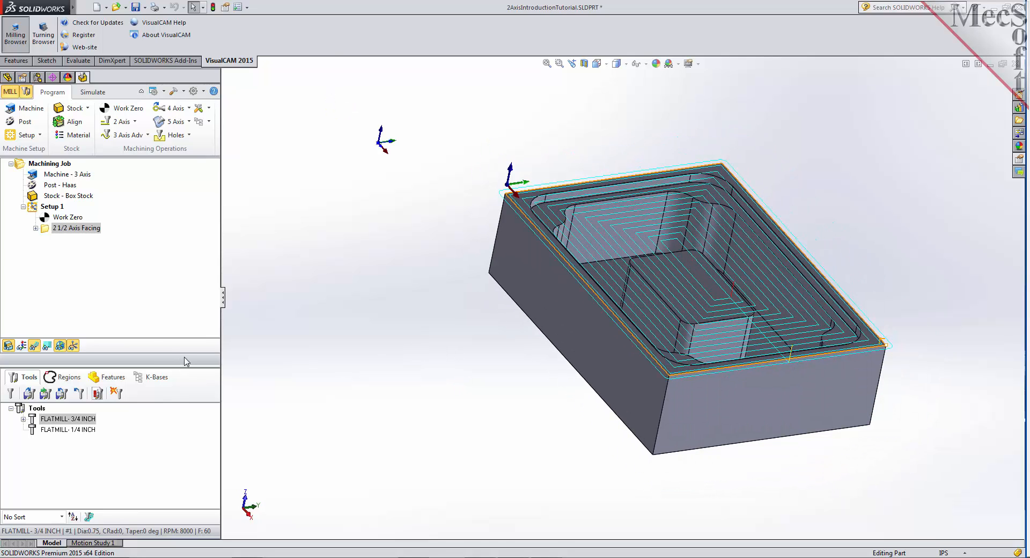
# - Switch to simulation and review the part visibility, simulation preferences and simulation speed
pyautogui.click(93, 93)
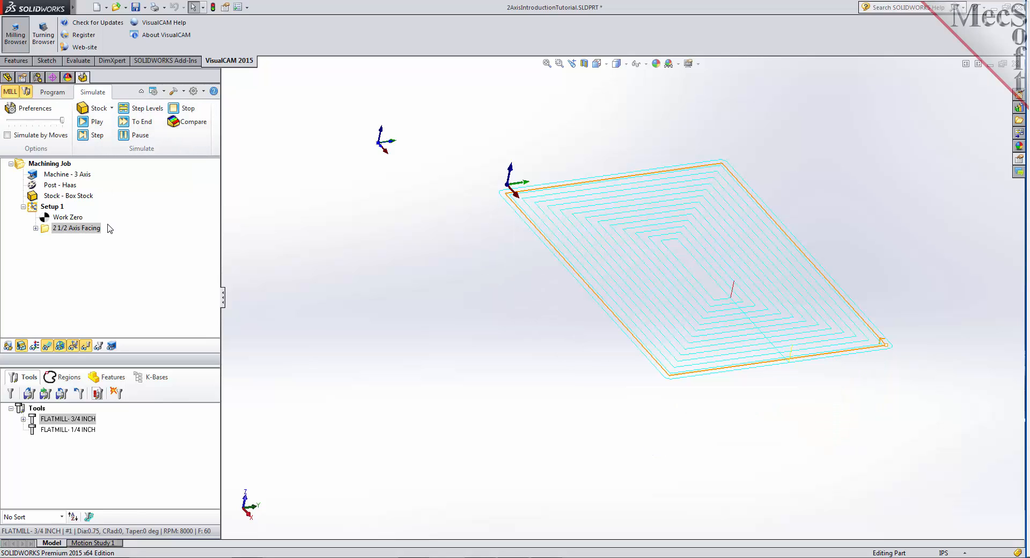
pyautogui.click(8, 347)
pyautogui.click(8, 346)
pyautogui.click(46, 110)
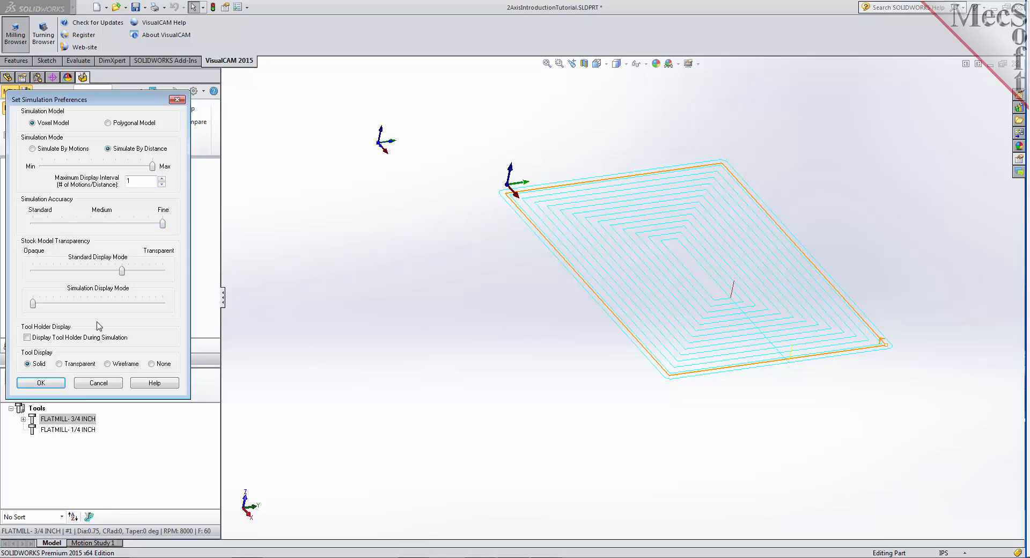
pyautogui.click(41, 383)
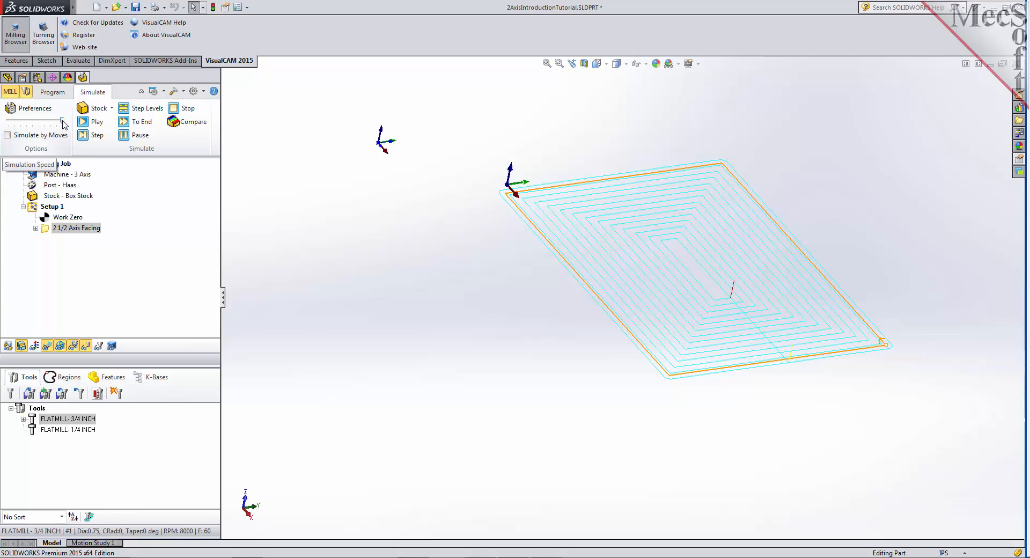
pyautogui.moveTo(62, 120)
pyautogui.mouseDown()
pyautogui.moveTo(24, 122)
pyautogui.moveTo(63, 123)
pyautogui.mouseUp()
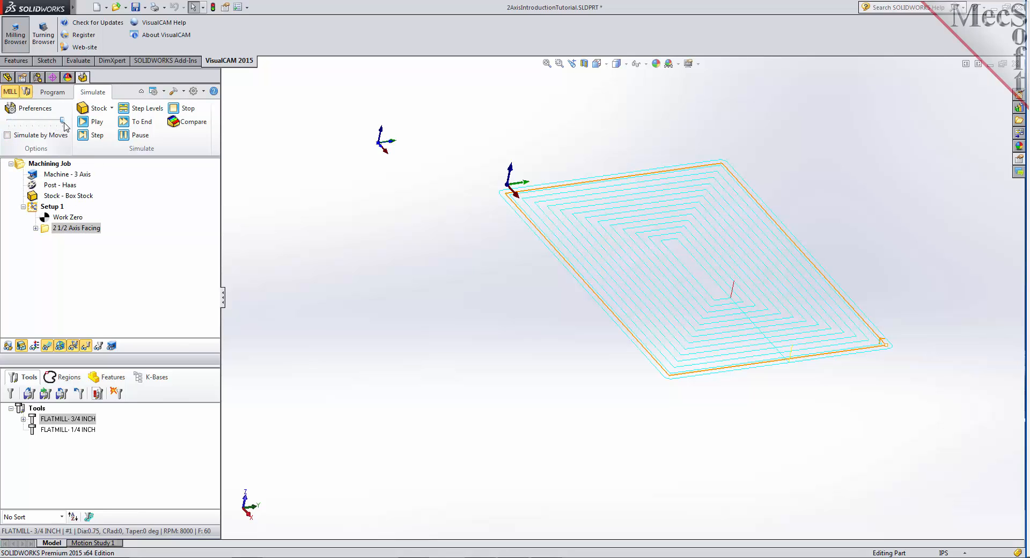
# - Simulate the 2 1/2 Axis Facing operation, pausing partway and running it to the end
pyautogui.click(46, 232)
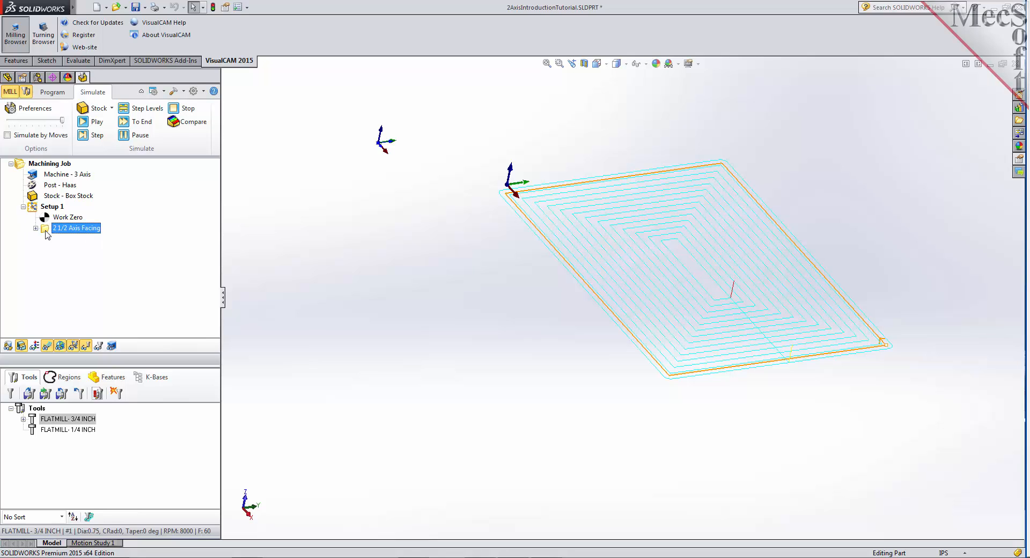
pyautogui.click(93, 121)
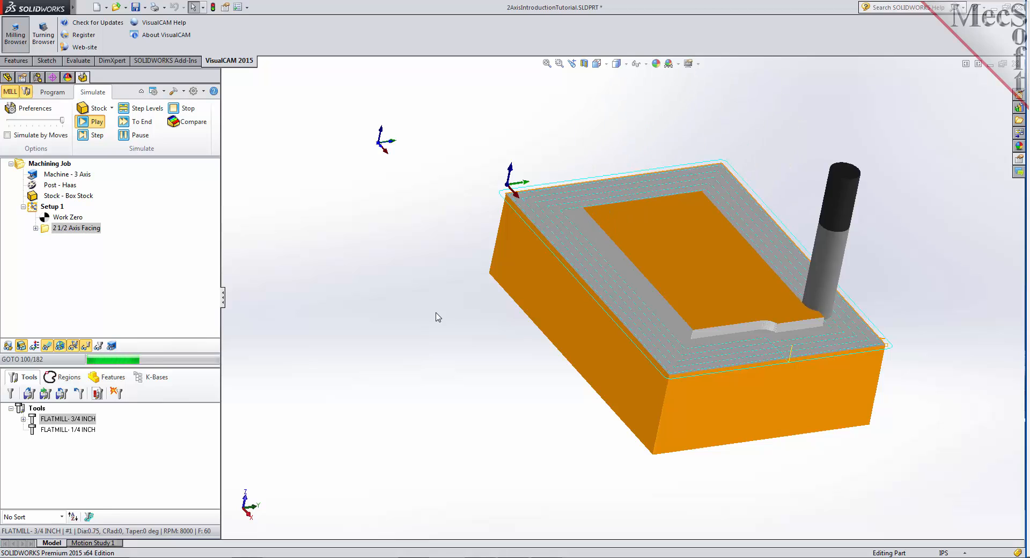
pyautogui.click(140, 137)
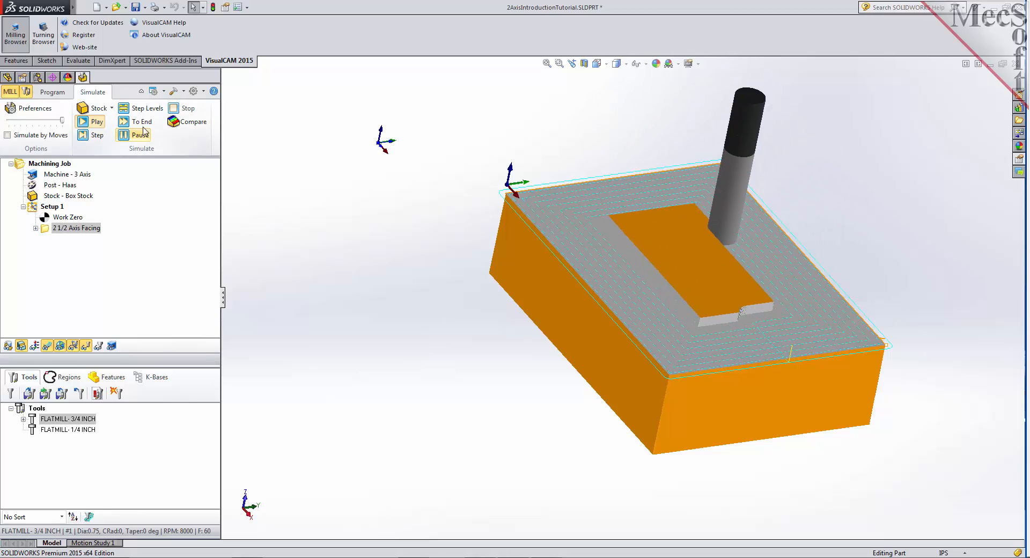
pyautogui.click(144, 122)
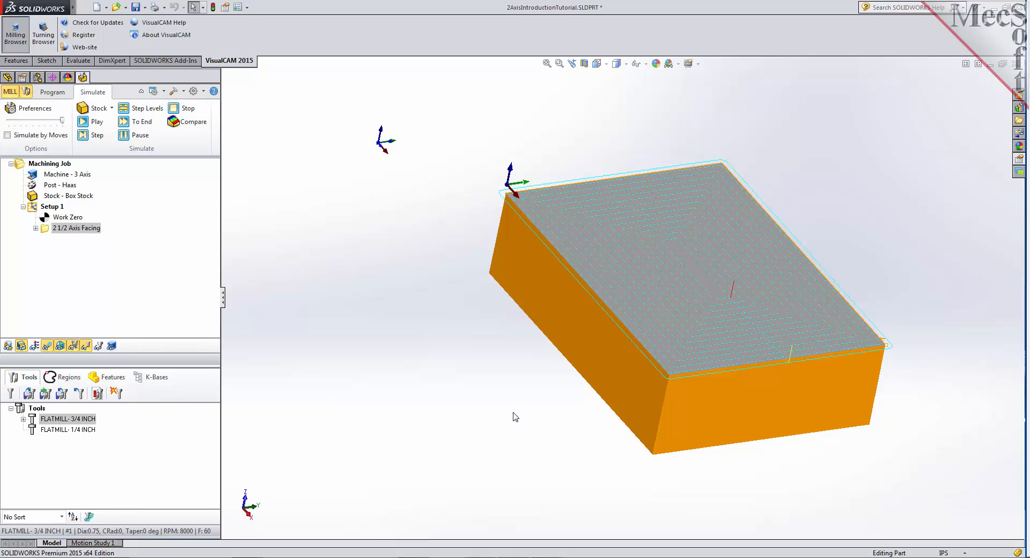
# - Hide the toolpath and examine the faced stock model from another angle
pyautogui.click(47, 348)
pyautogui.click(47, 348)
pyautogui.click(49, 349)
pyautogui.moveTo(476, 379); pyautogui.dragTo(516, 395, button='middle')
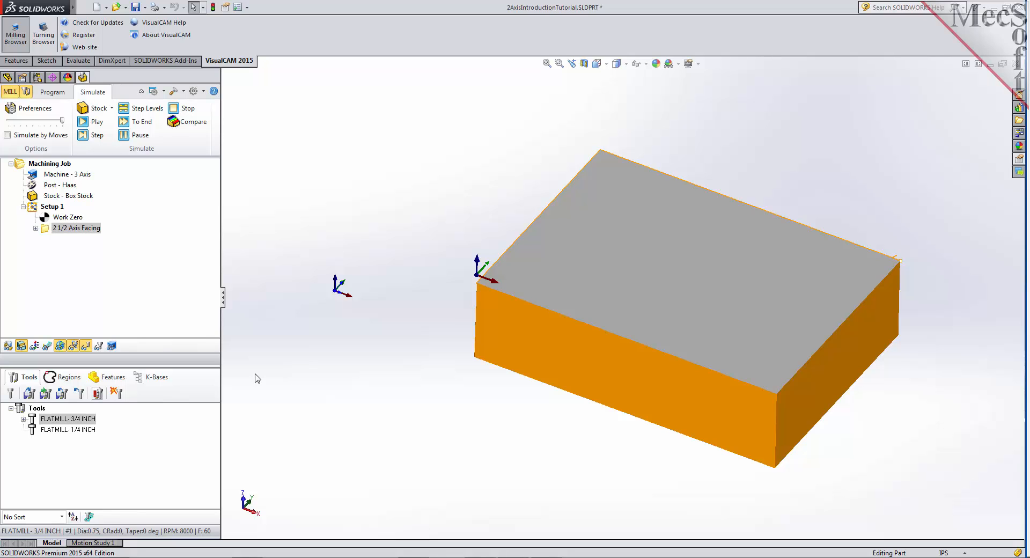
# - Start a 2 1/2 Axis Pocketing operation and assign the predefined Flat Area Region 2 as its drive region
pyautogui.click(48, 92)
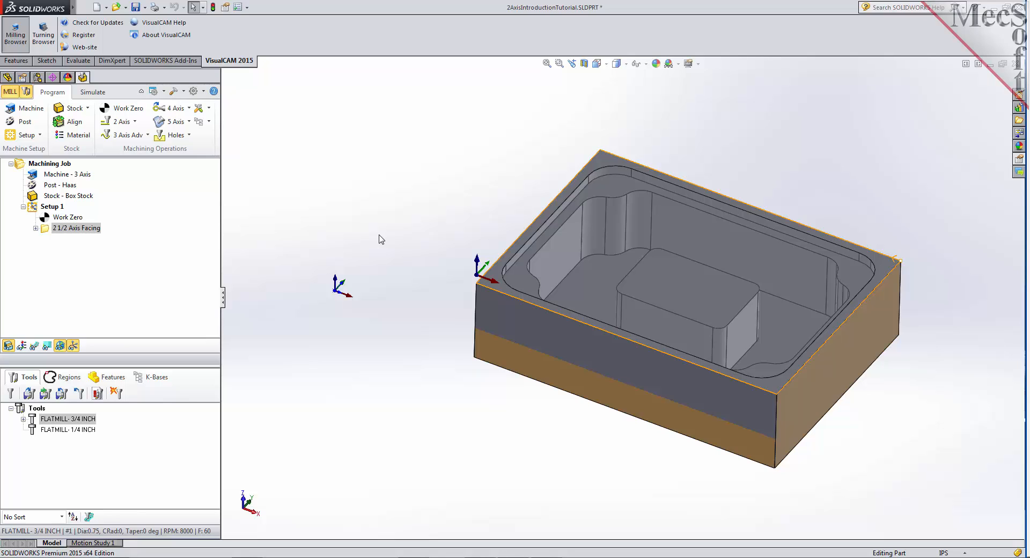
pyautogui.click(135, 122)
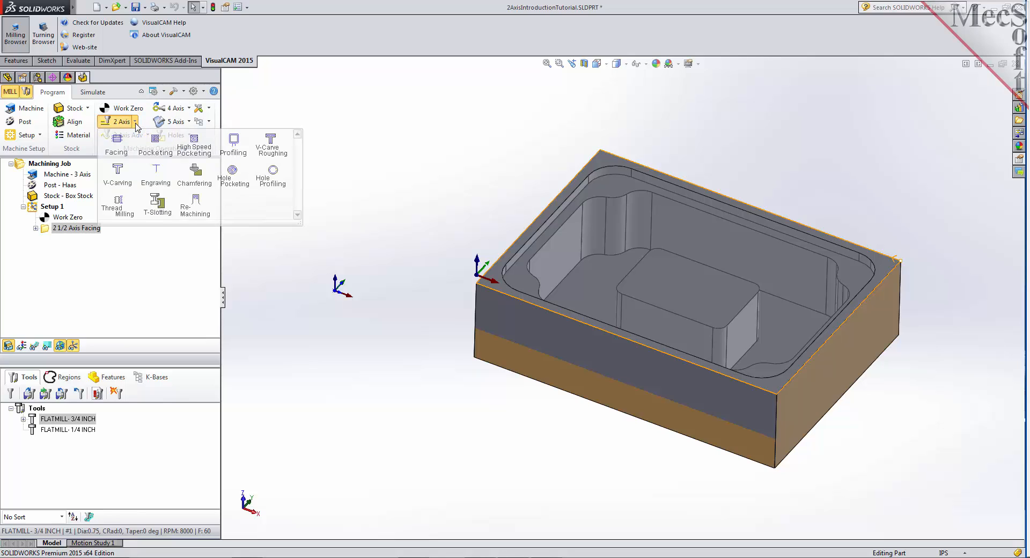
pyautogui.click(160, 150)
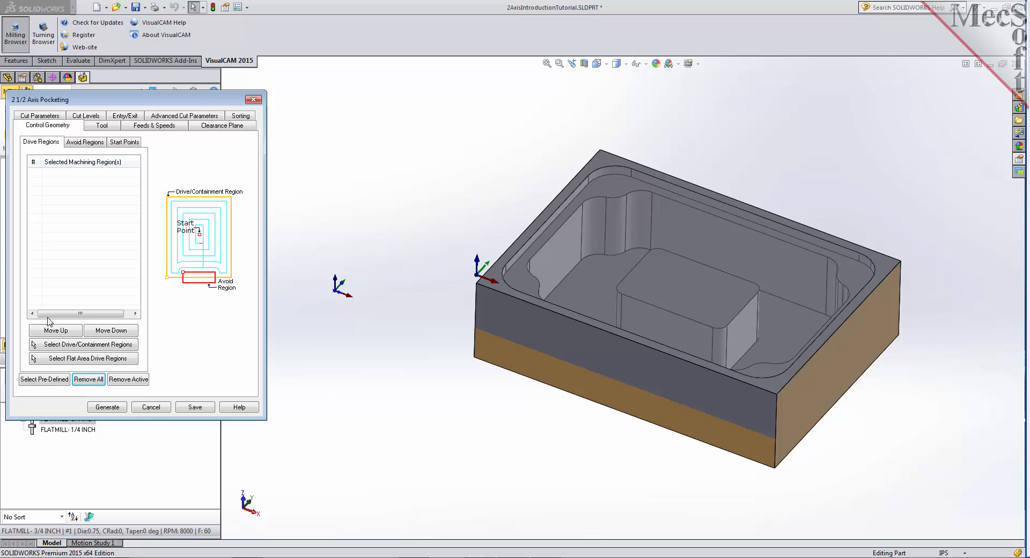
pyautogui.click(45, 380)
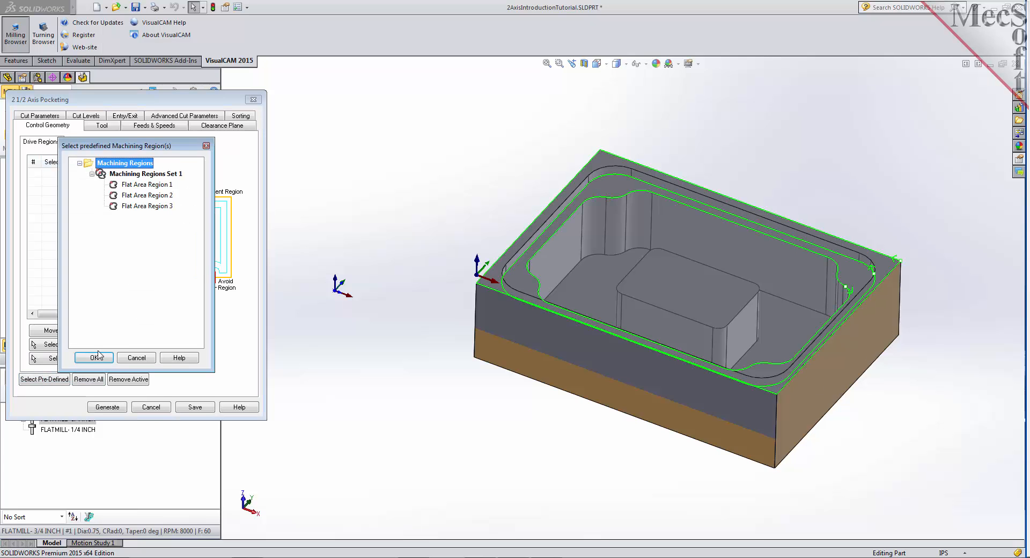
pyautogui.click(146, 195)
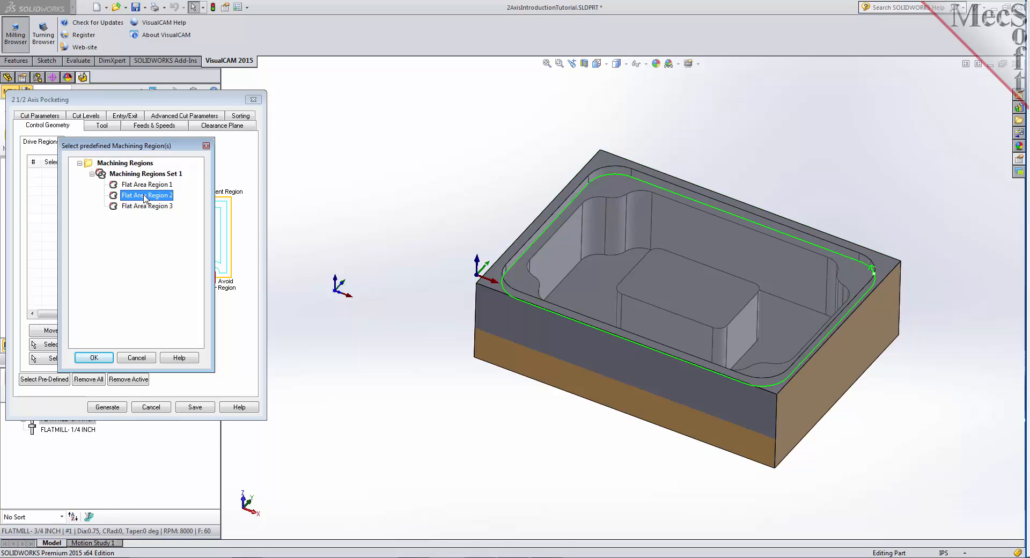
pyautogui.click(94, 358)
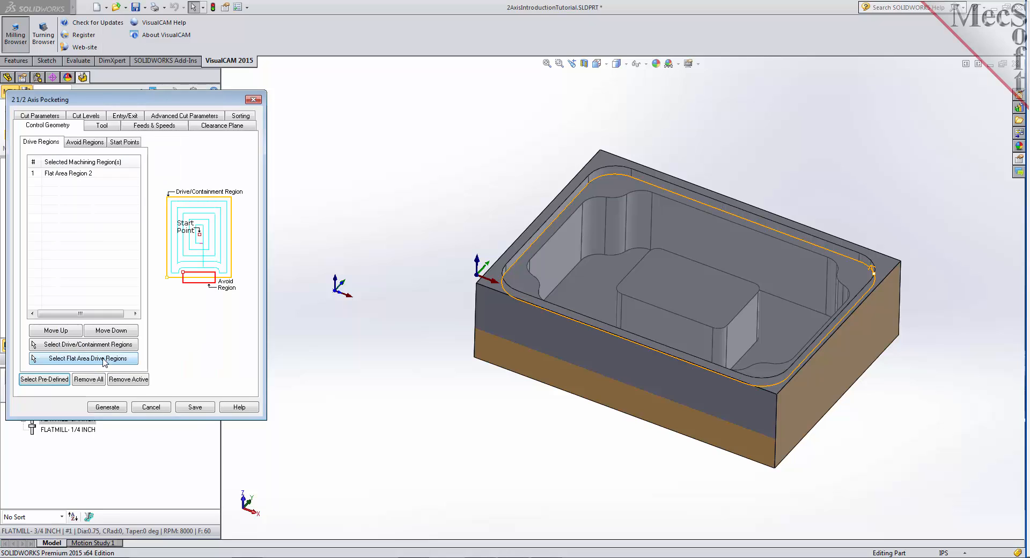
pyautogui.click(81, 173)
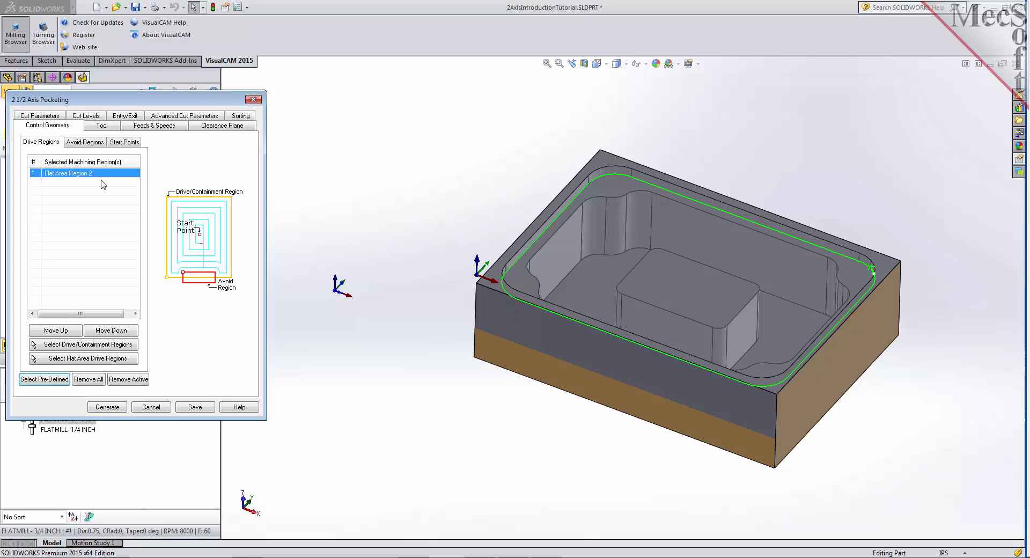
# - Assign FLATMILL- 3/4 INCH to the pocketing operation, with stock 0, stepover 50% of tool diameter and Clean Corners enabled
pyautogui.click(110, 125)
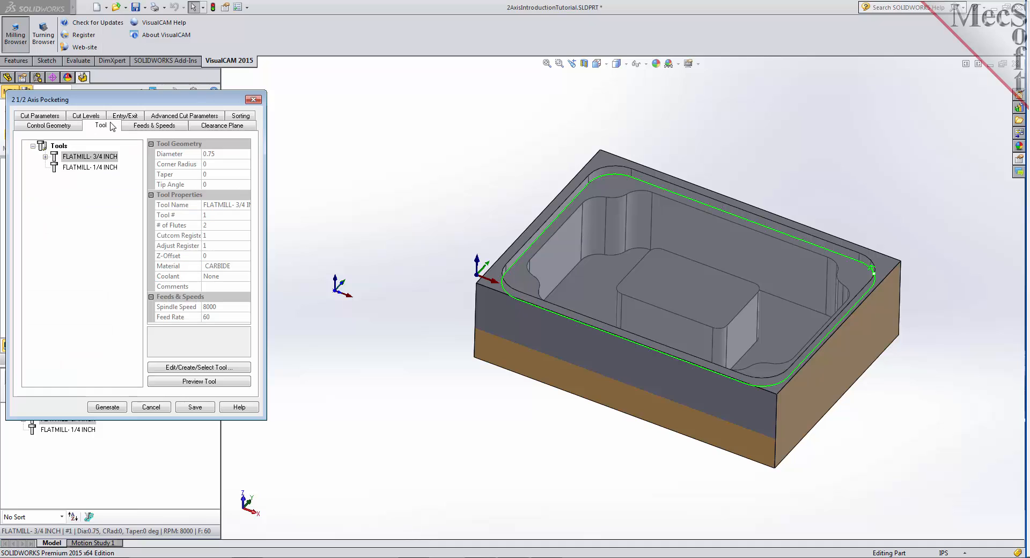
pyautogui.click(81, 159)
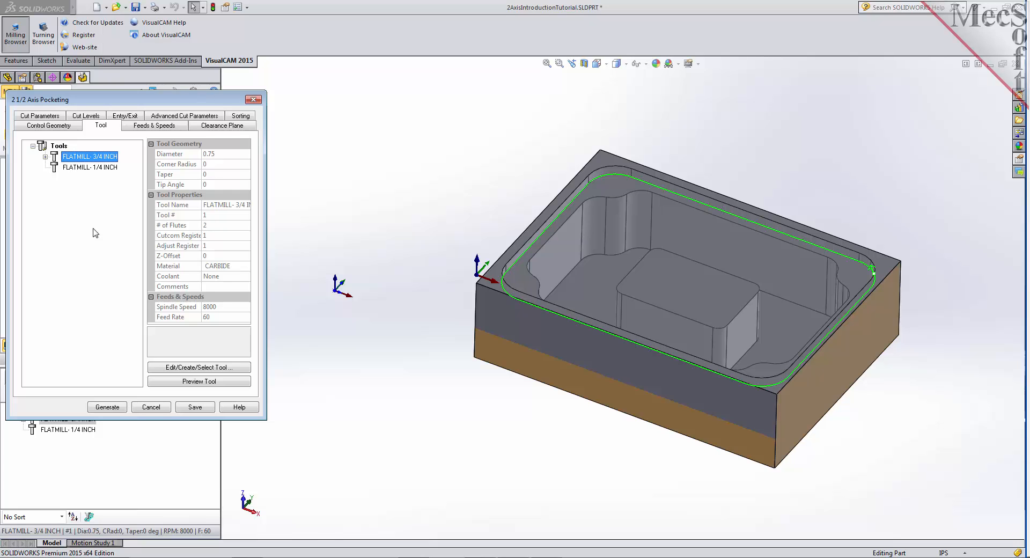
pyautogui.click(56, 117)
pyautogui.write('0.001')
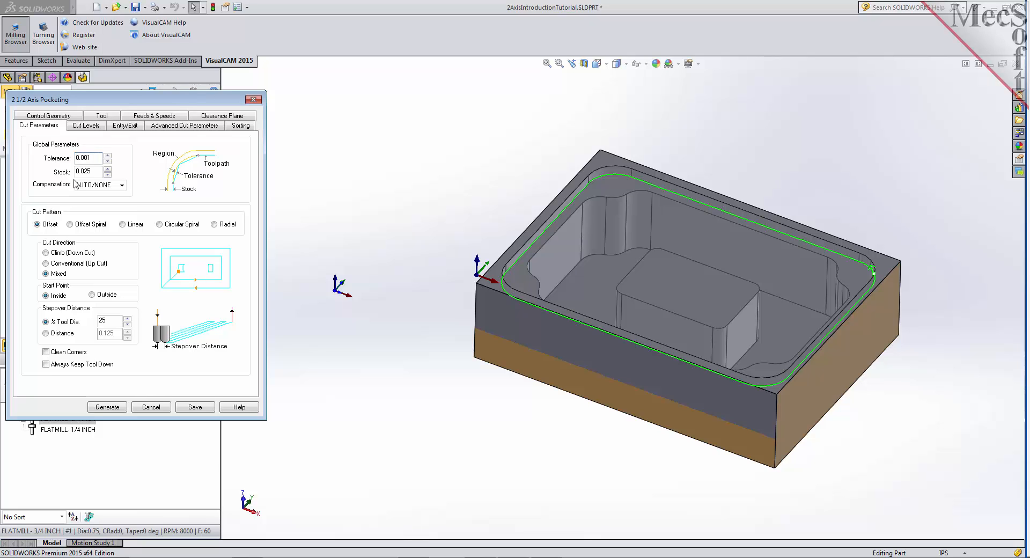
pyautogui.press('Tab')
pyautogui.write('0')
pyautogui.doubleClick(108, 322)
pyautogui.click(46, 352)
# - Locate the cut geometry at bottom with a total cut depth of 0.25, and generate and display the pocketing toolpath
pyautogui.click(95, 126)
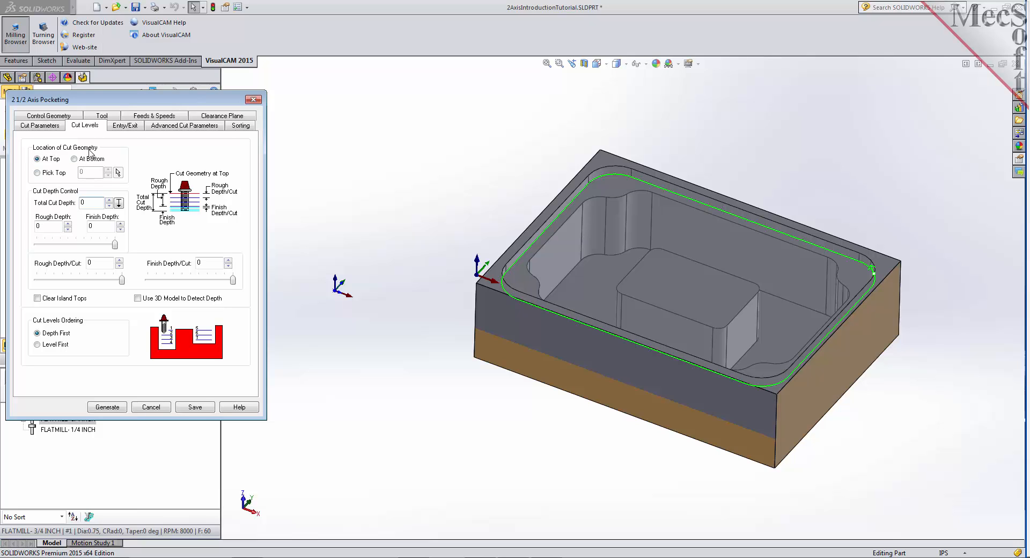
pyautogui.click(75, 159)
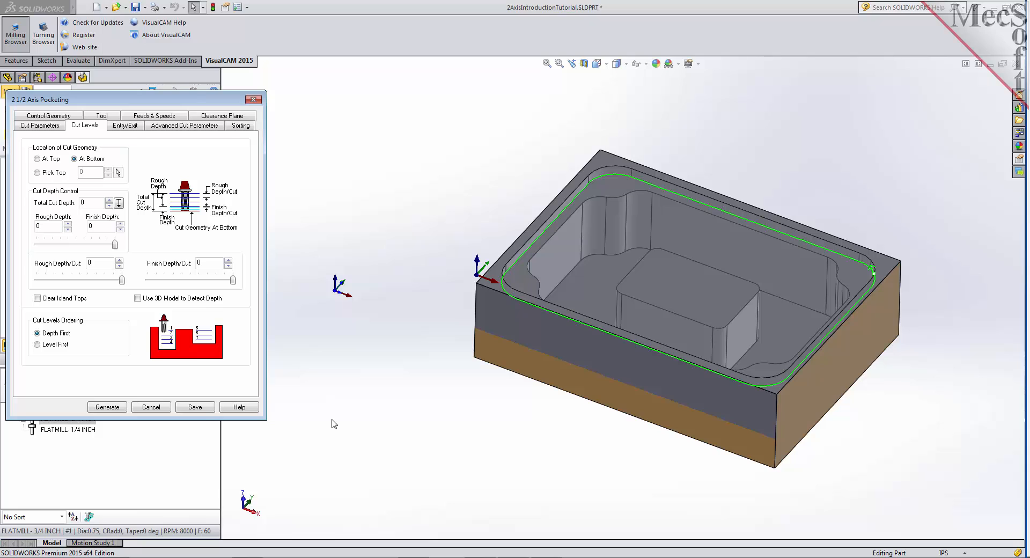
pyautogui.doubleClick(91, 202)
pyautogui.write('.25')
pyautogui.click(113, 407)
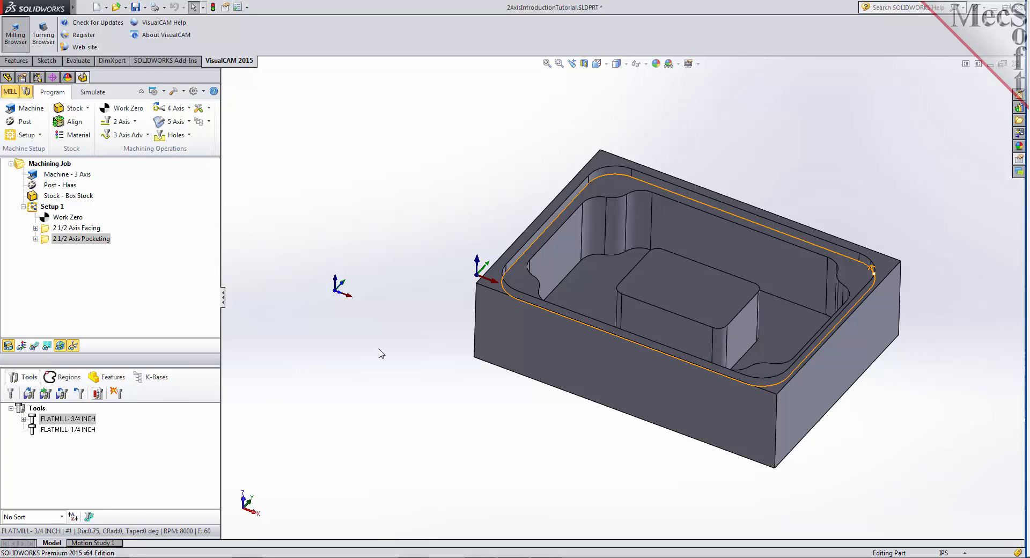
pyautogui.click(36, 347)
pyautogui.moveTo(476, 353); pyautogui.dragTo(505, 346, button='middle')
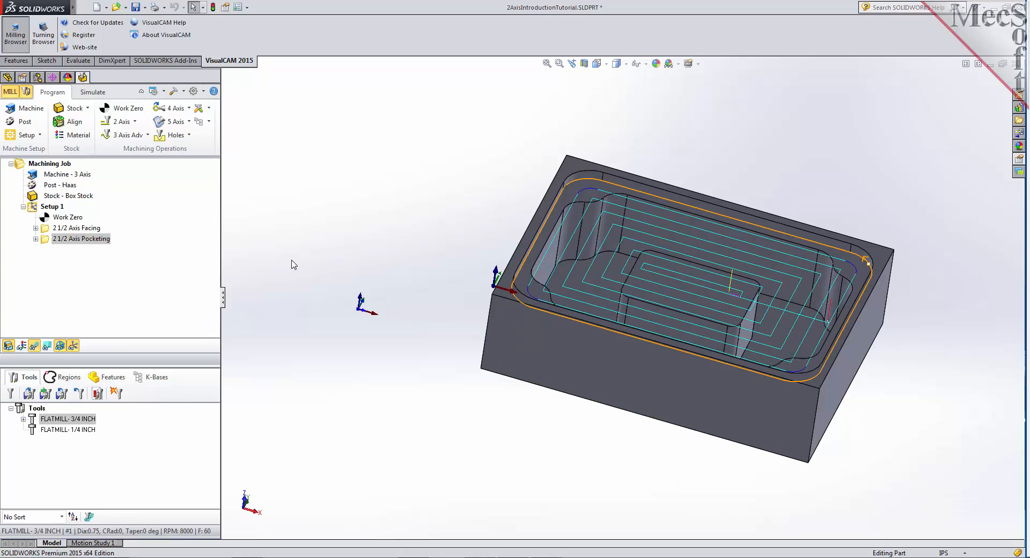
# - Simulate the 2 1/2 Axis Pocketing operation and hide its toolpath to examine the cut stock
pyautogui.click(93, 92)
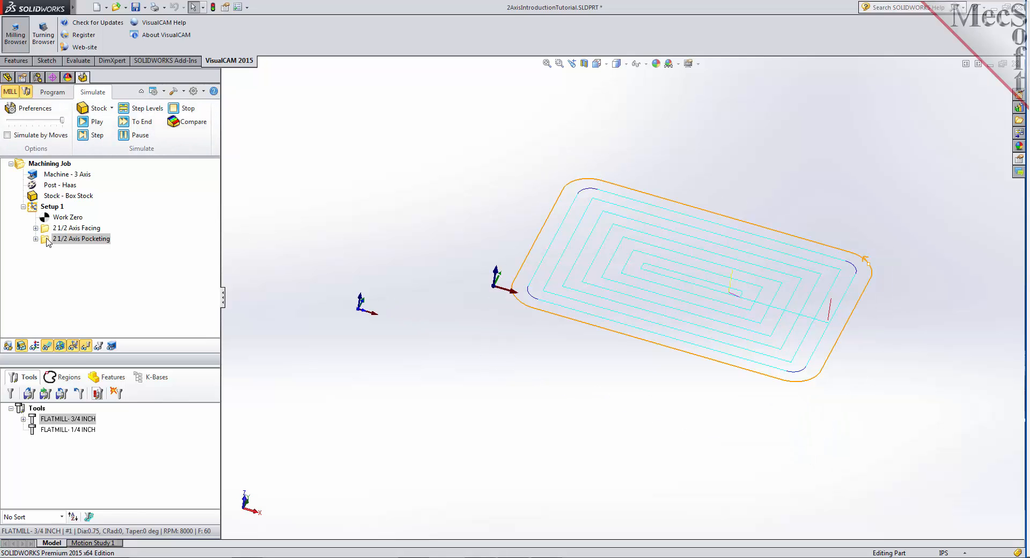
pyautogui.click(45, 238)
pyautogui.click(93, 122)
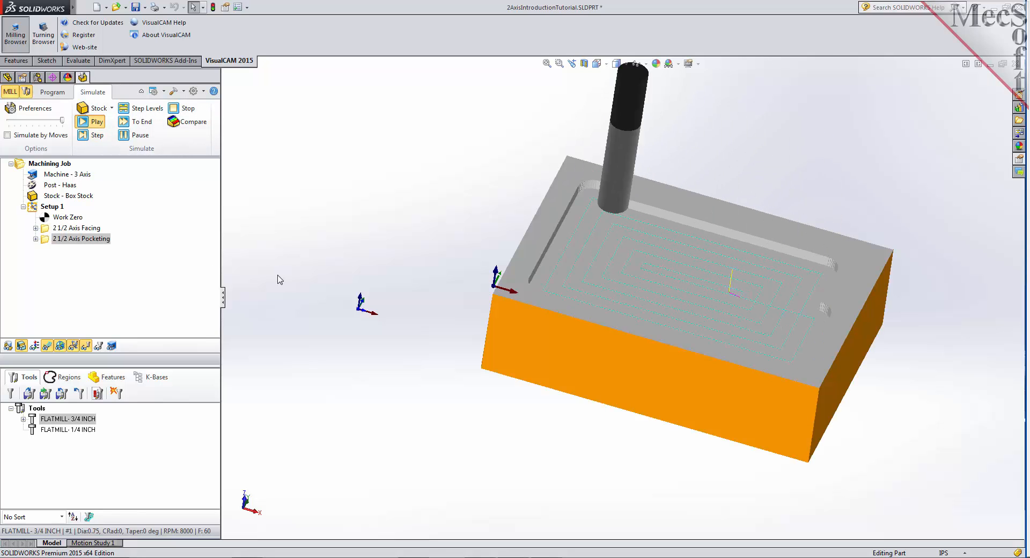
pyautogui.moveTo(444, 351); pyautogui.dragTo(381, 349, button='middle')
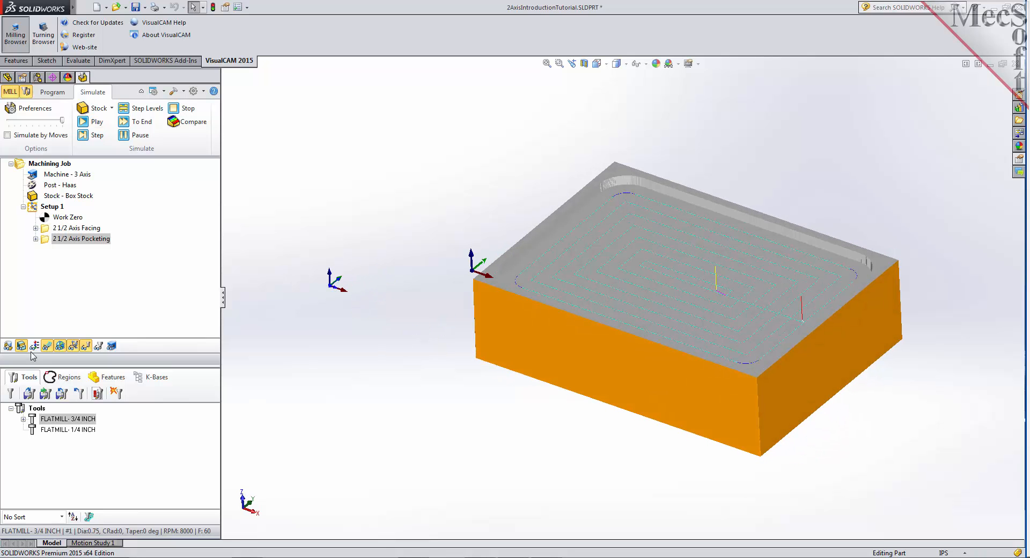
pyautogui.click(47, 346)
pyautogui.moveTo(469, 363)
pyautogui.mouseDown(button='middle')
pyautogui.moveTo(501, 329)
pyautogui.moveTo(429, 359)
pyautogui.moveTo(428, 413)
pyautogui.moveTo(444, 414)
pyautogui.moveTo(481, 367)
pyautogui.moveTo(471, 359)
pyautogui.moveTo(467, 368)
pyautogui.mouseUp(button='middle')
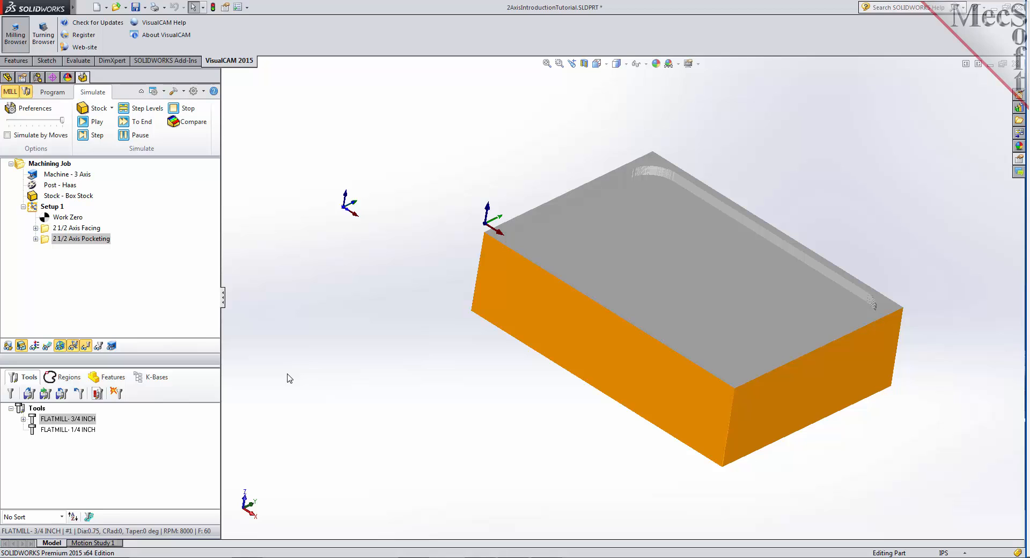
# - Return to programming and duplicate the 2 1/2 Axis Pocketing operation in Setup 1 by copying and pasting it
pyautogui.click(55, 92)
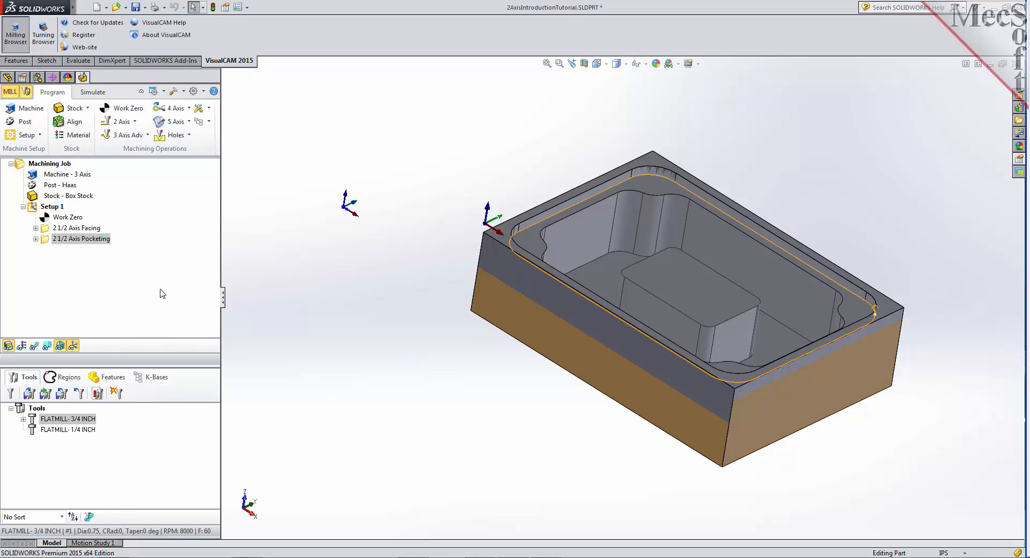
pyautogui.click(46, 243)
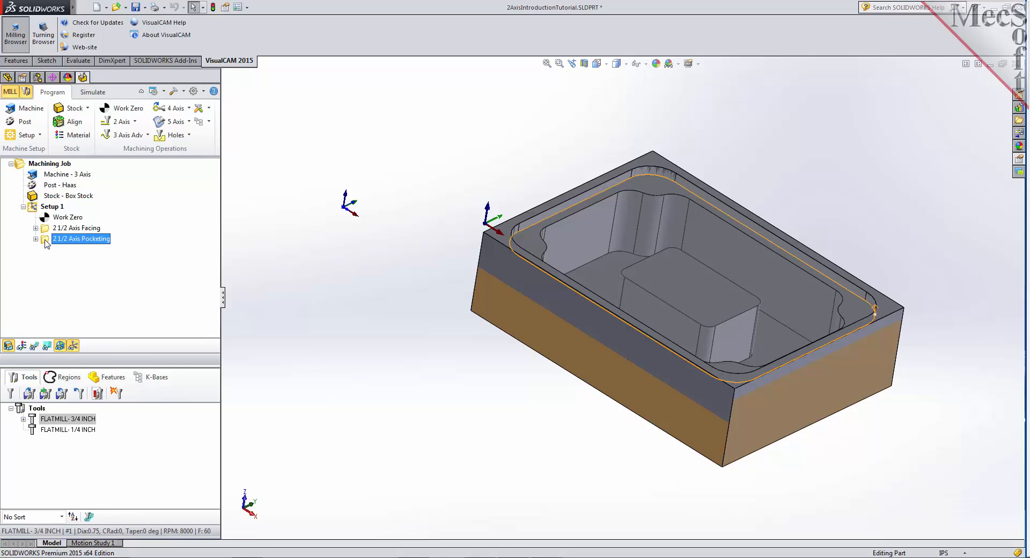
pyautogui.rightClick(47, 244)
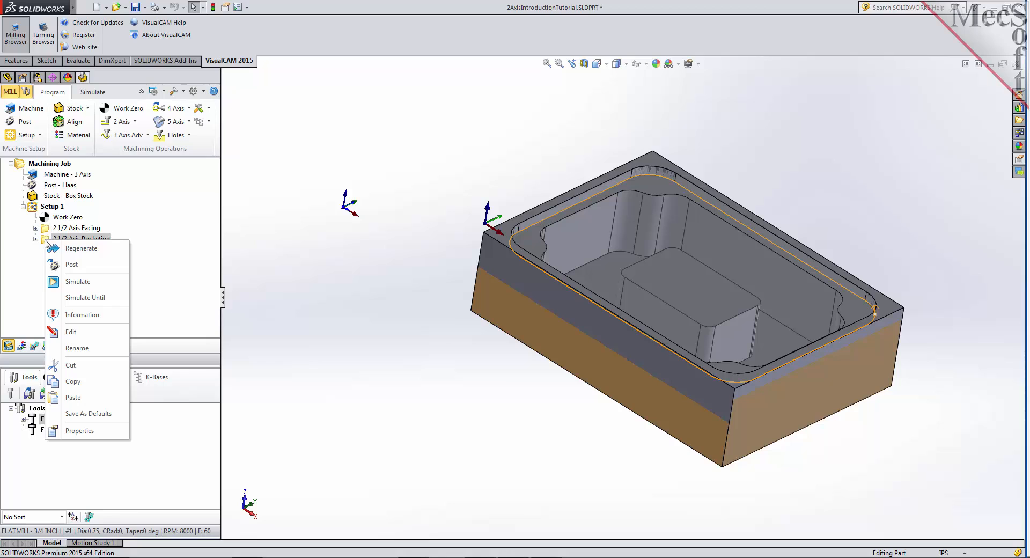
pyautogui.click(103, 381)
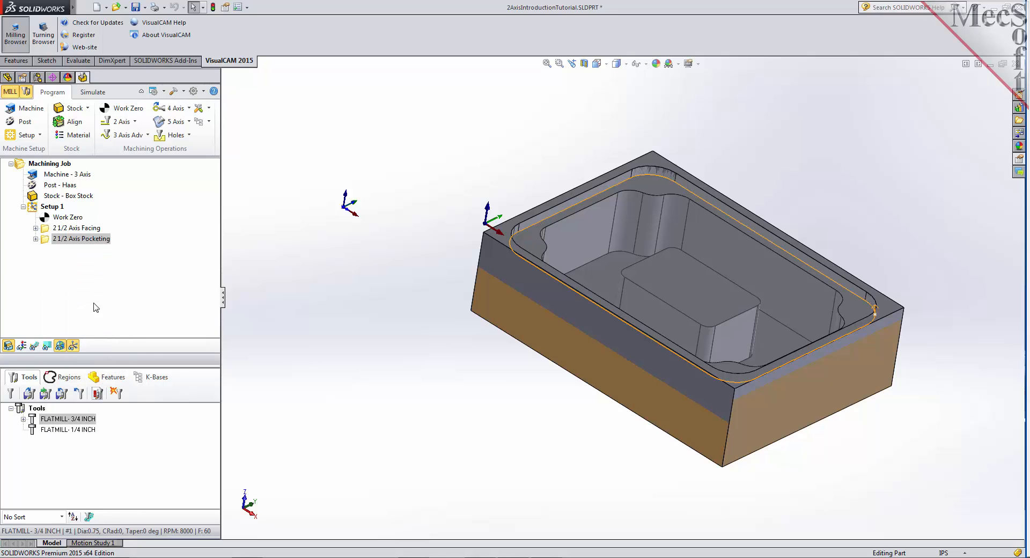
pyautogui.rightClick(47, 245)
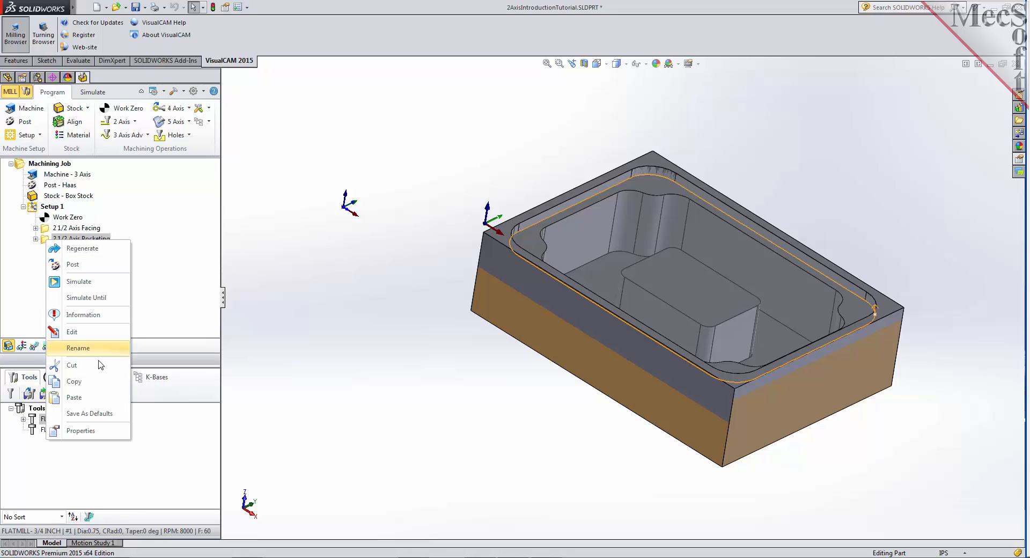
pyautogui.click(98, 401)
# - Edit the copied pocketing operation and replace its drive region with the predefined Flat Area Region 3
pyautogui.click(46, 250)
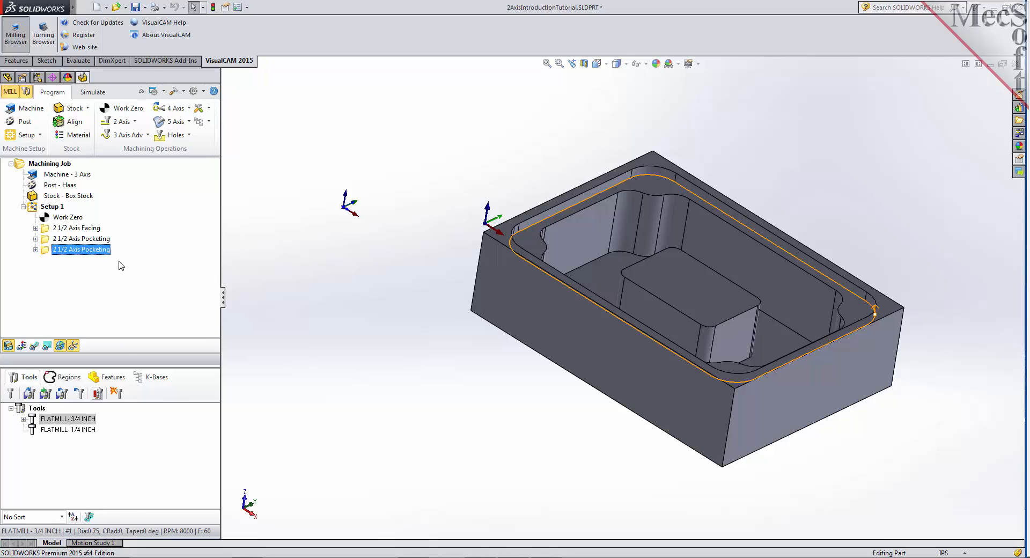
pyautogui.rightClick(45, 254)
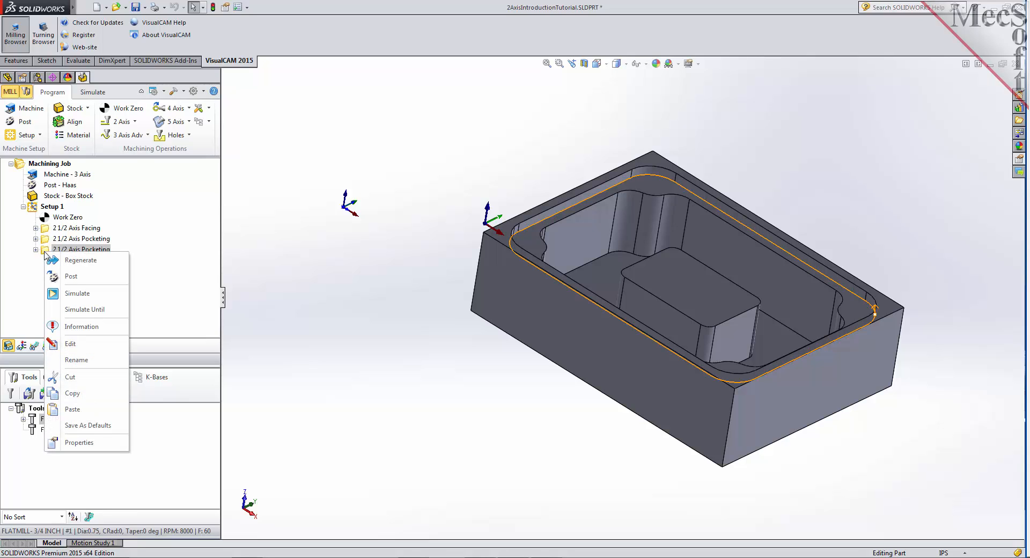
pyautogui.click(80, 344)
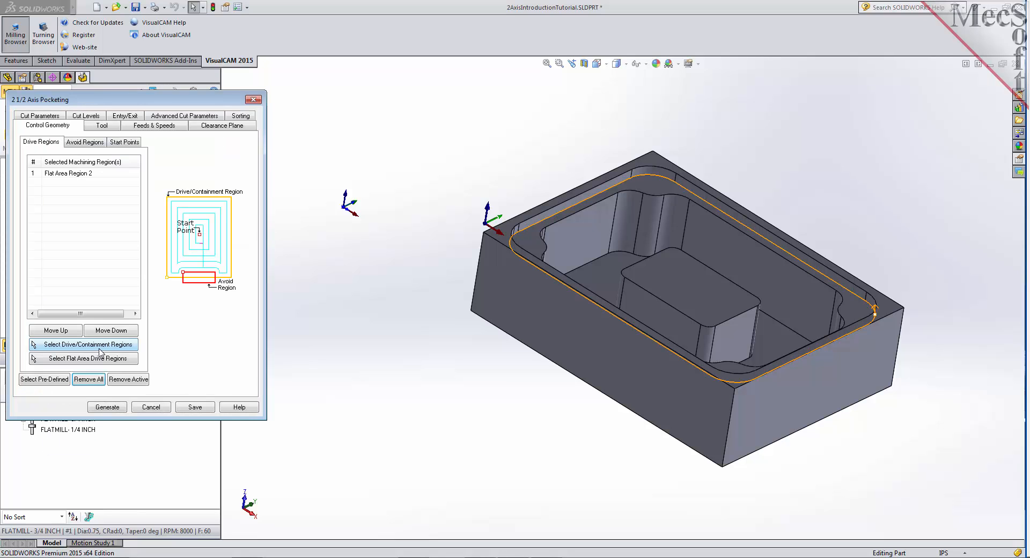
pyautogui.click(90, 380)
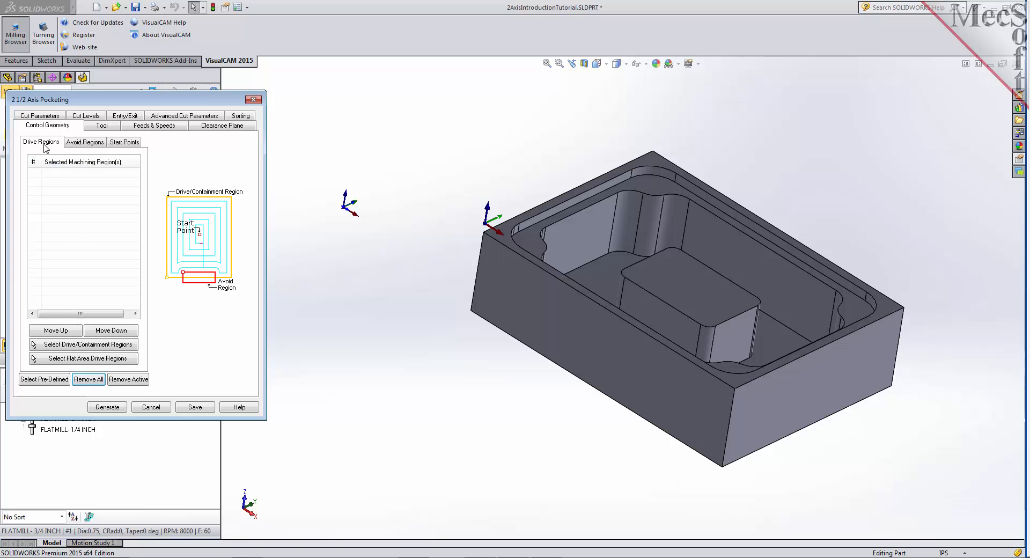
pyautogui.click(47, 379)
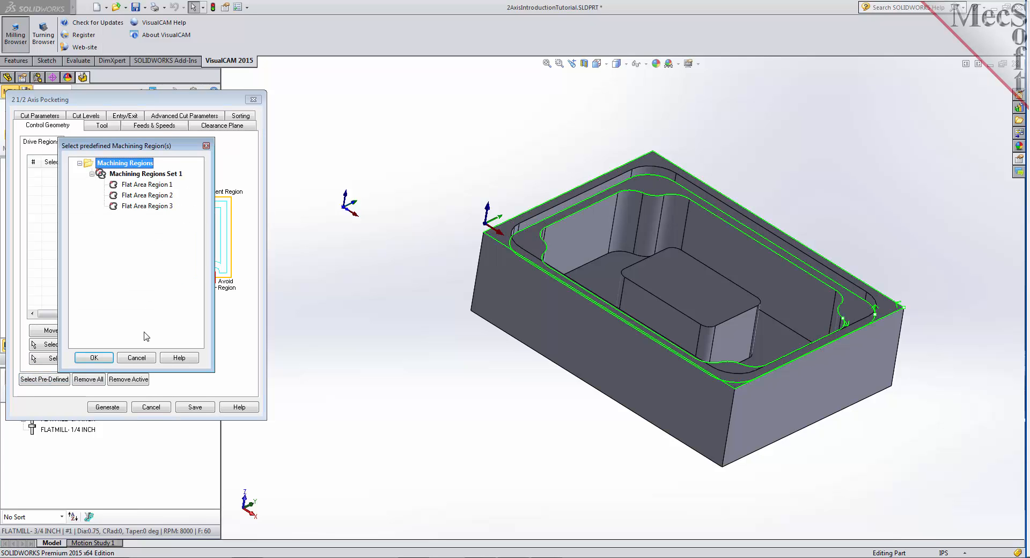
pyautogui.click(143, 208)
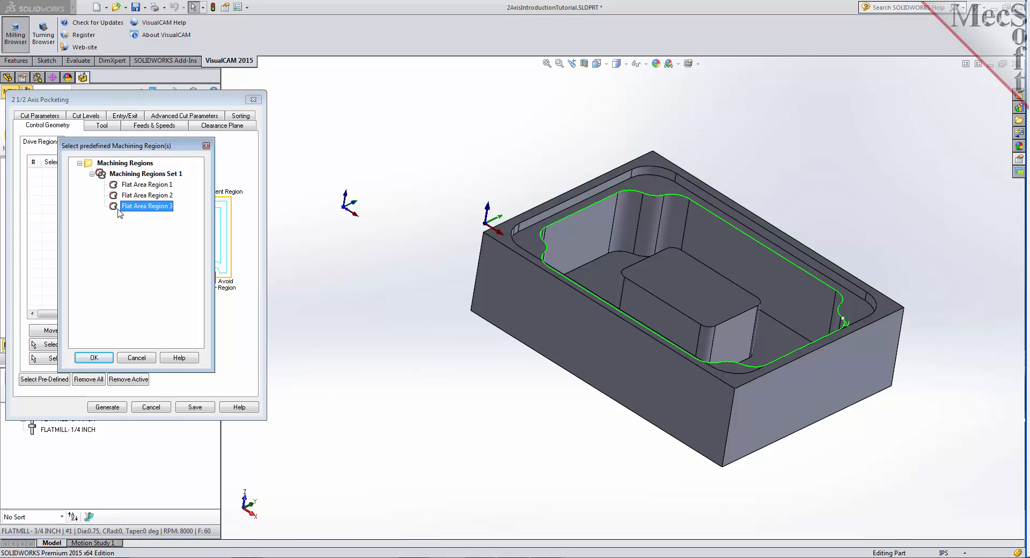
pyautogui.click(97, 358)
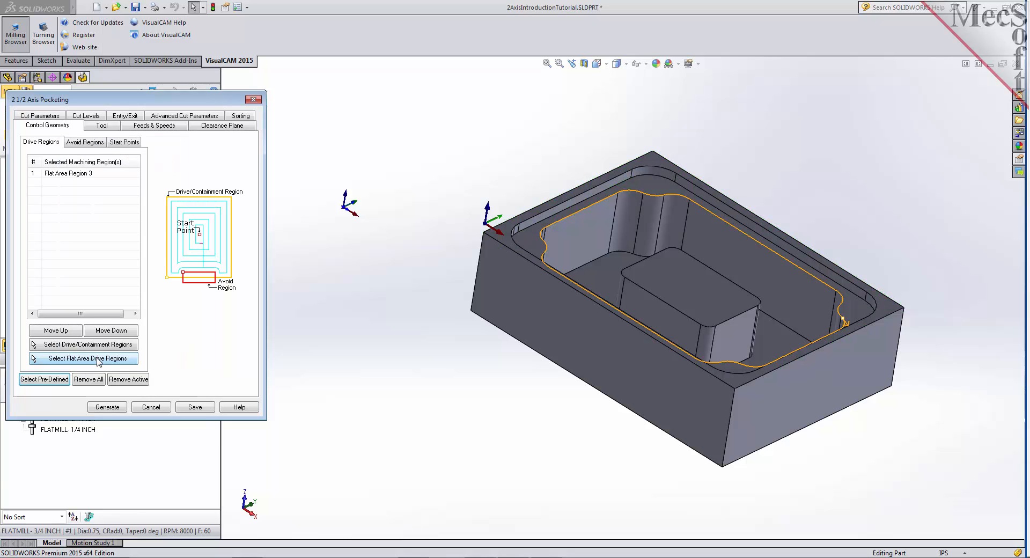
# - Add the central island's top face as a second flat area drive region and check both regions on the model
pyautogui.click(68, 174)
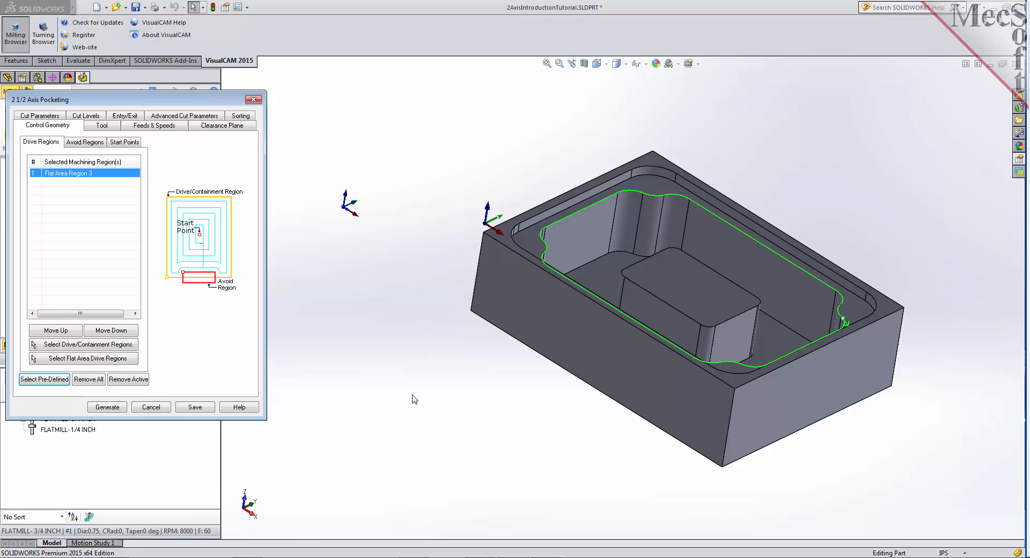
pyautogui.click(132, 363)
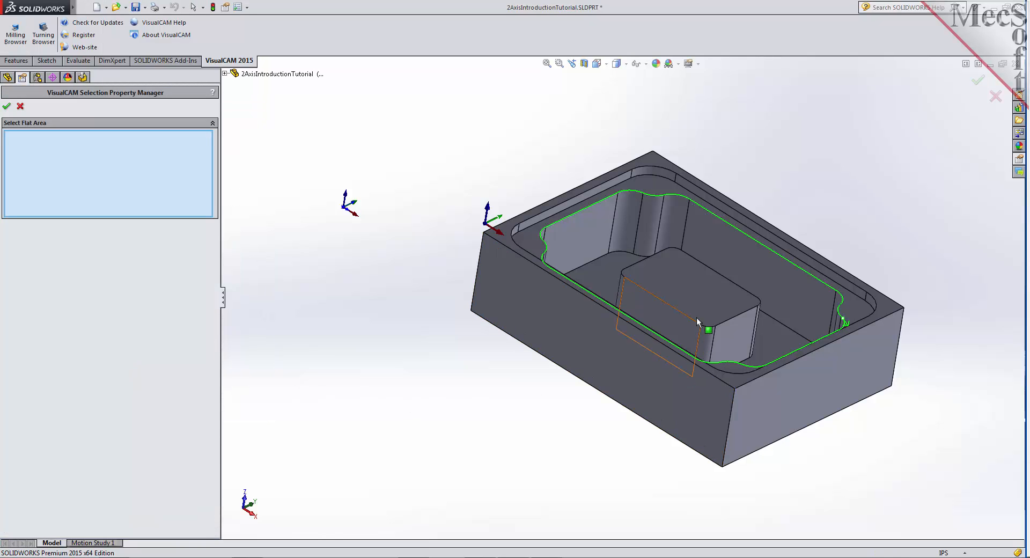
pyautogui.click(691, 298)
pyautogui.click(691, 298)
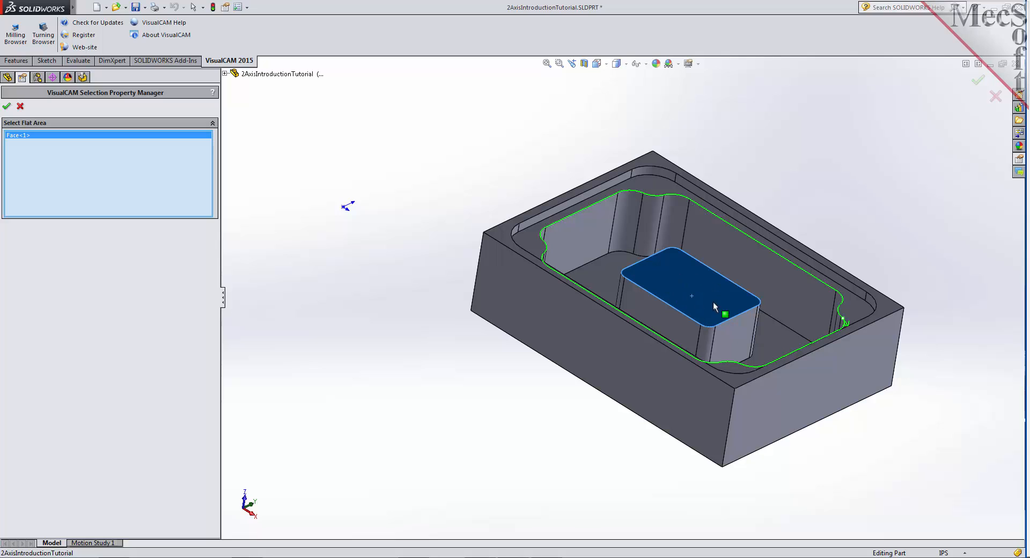
pyautogui.click(7, 106)
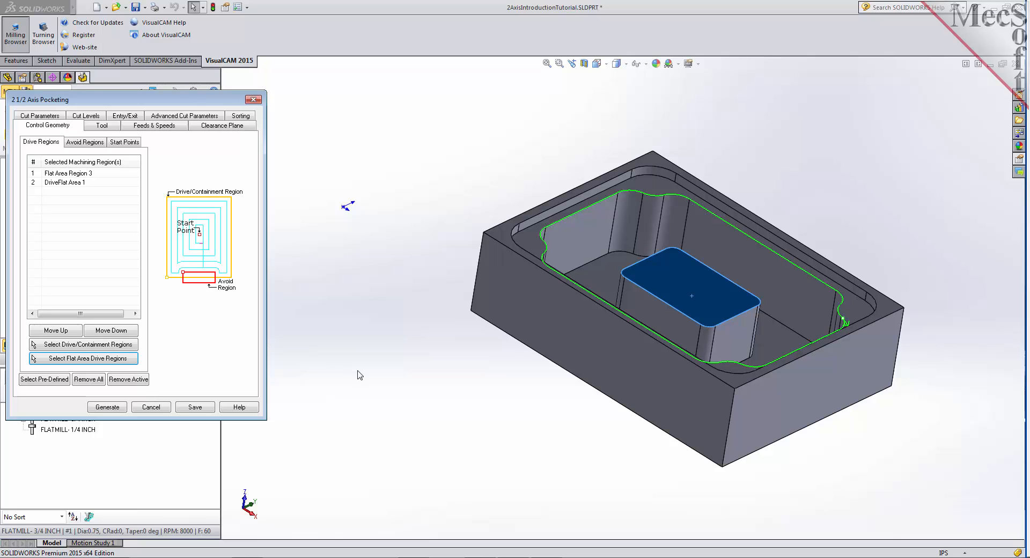
pyautogui.click(54, 184)
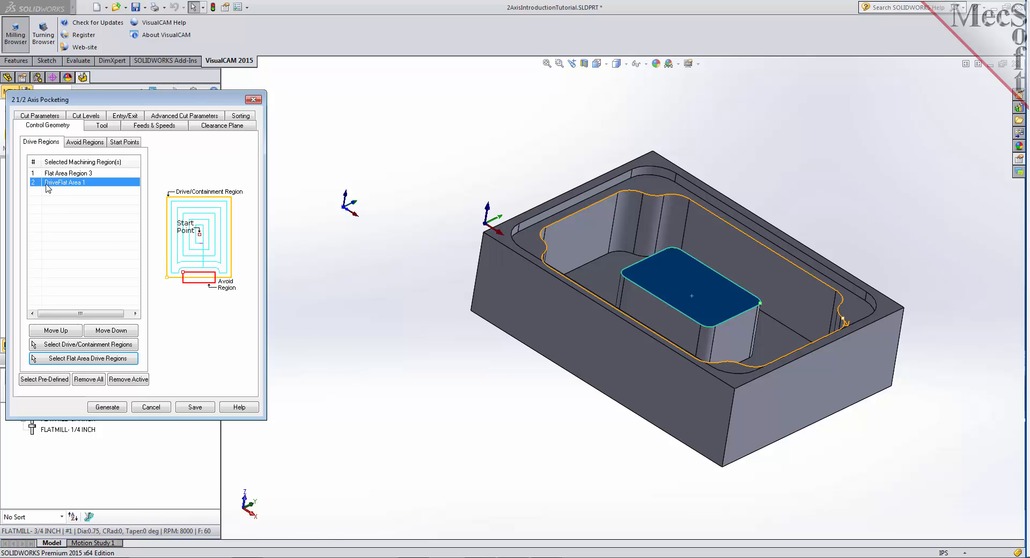
pyautogui.click(97, 176)
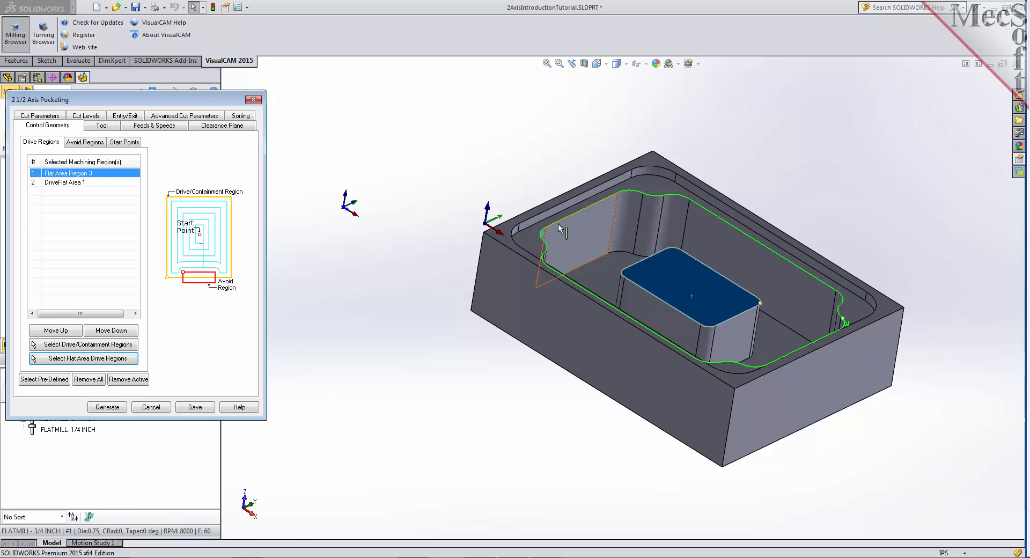
pyautogui.click(75, 184)
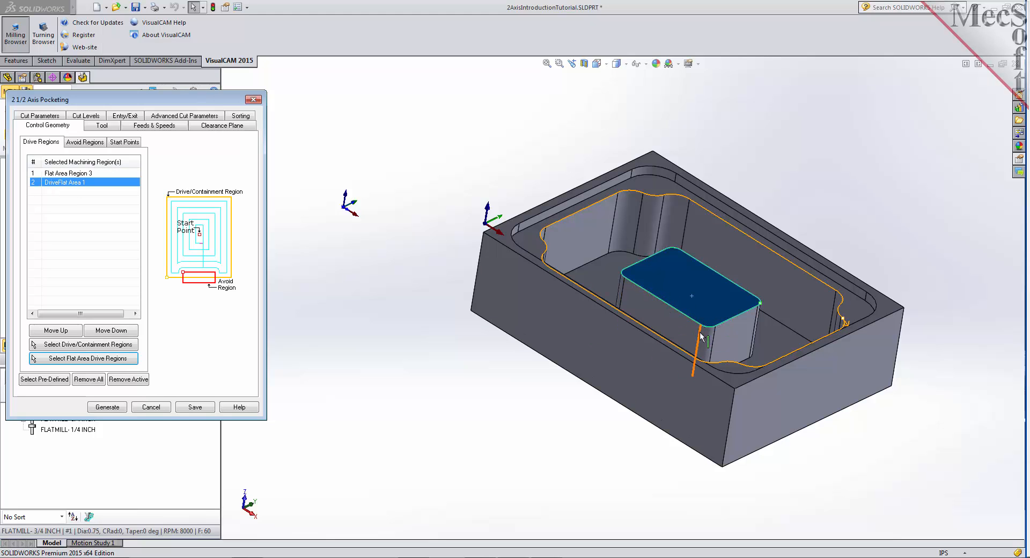
pyautogui.click(370, 332)
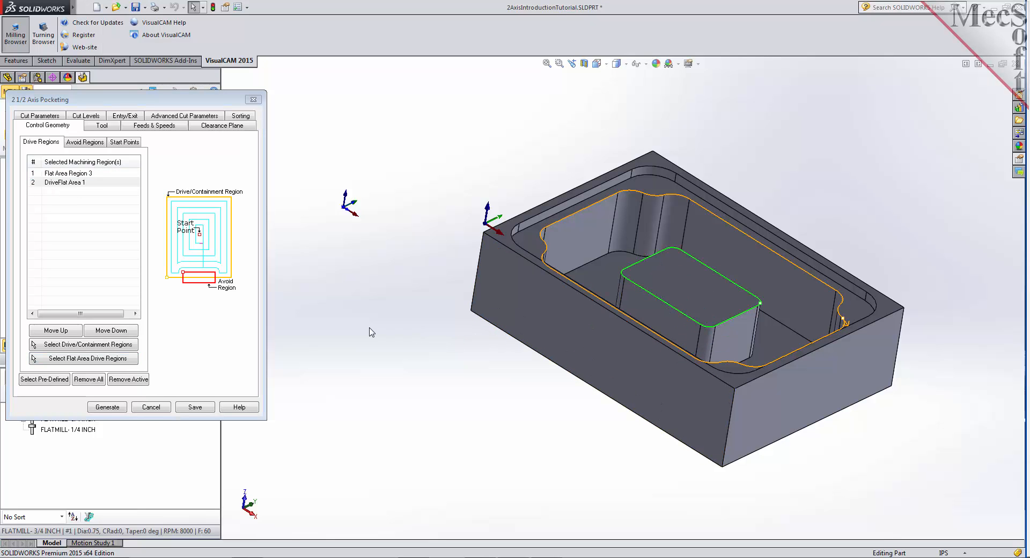
# - Use FLATMILL- 3/4 INCH for the copied pocketing operation, set its stock to 0.025 and review the cut levels
pyautogui.click(108, 129)
pyautogui.click(89, 157)
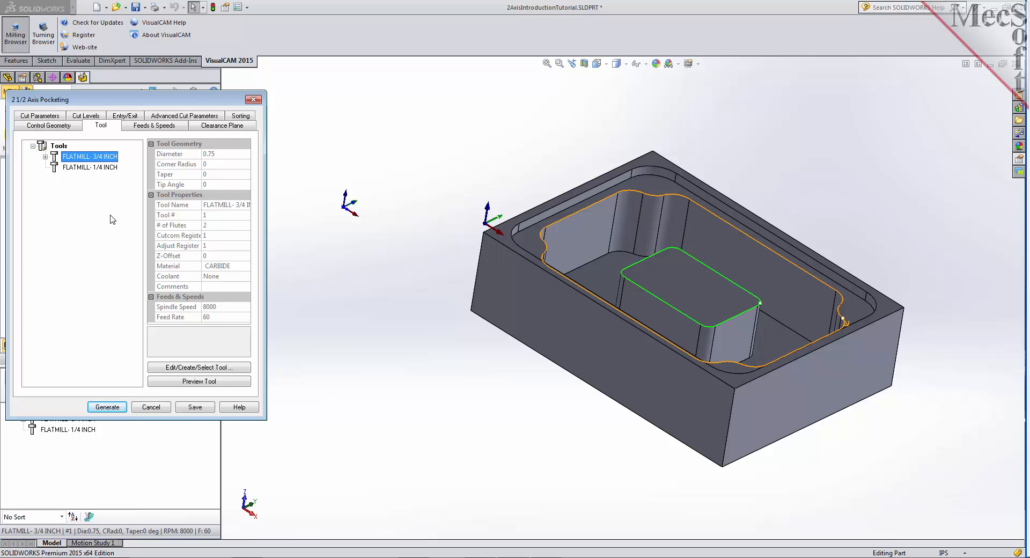
pyautogui.click(52, 116)
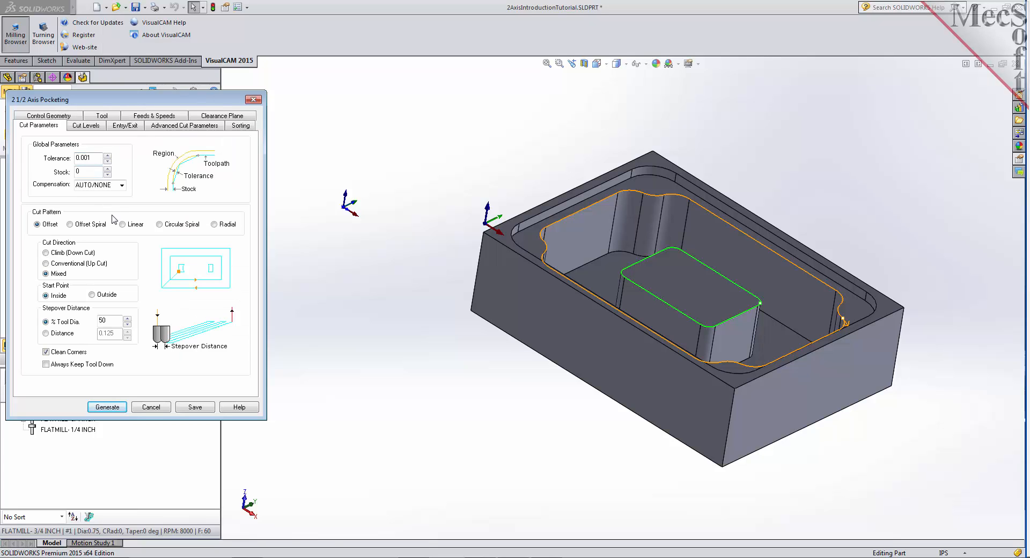
pyautogui.doubleClick(79, 171)
pyautogui.write('0.025')
pyautogui.click(91, 125)
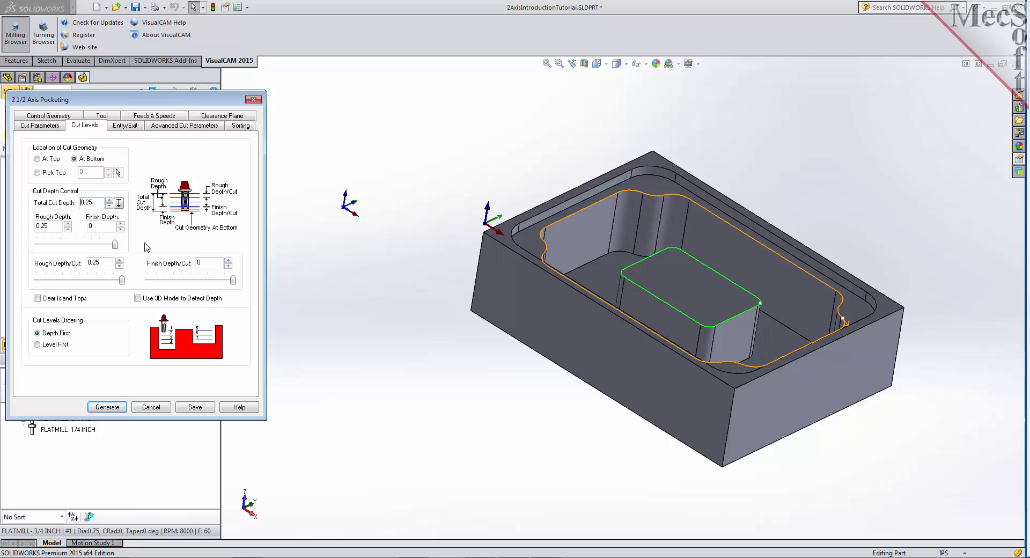
pyautogui.click(52, 125)
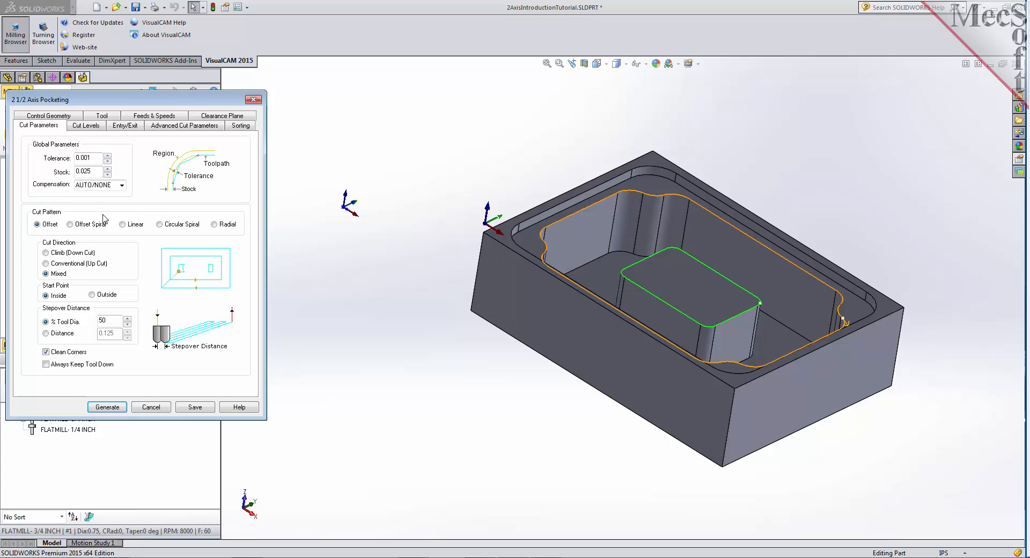
# - Locate the cut geometry at top, pick the 1.75 total cut depth from pocket rim to floor, and set the rough depth per cut to 0.25
pyautogui.click(87, 126)
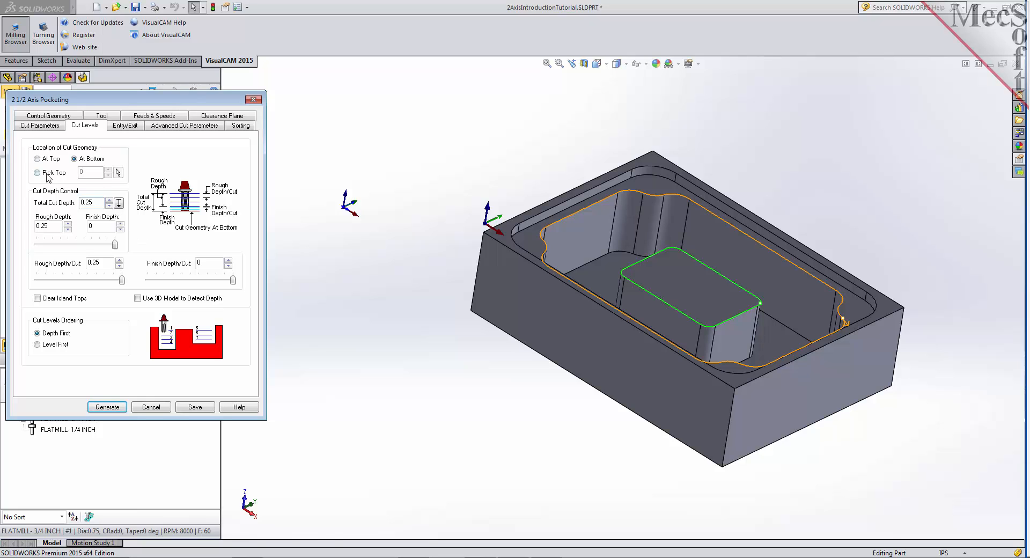
pyautogui.click(37, 159)
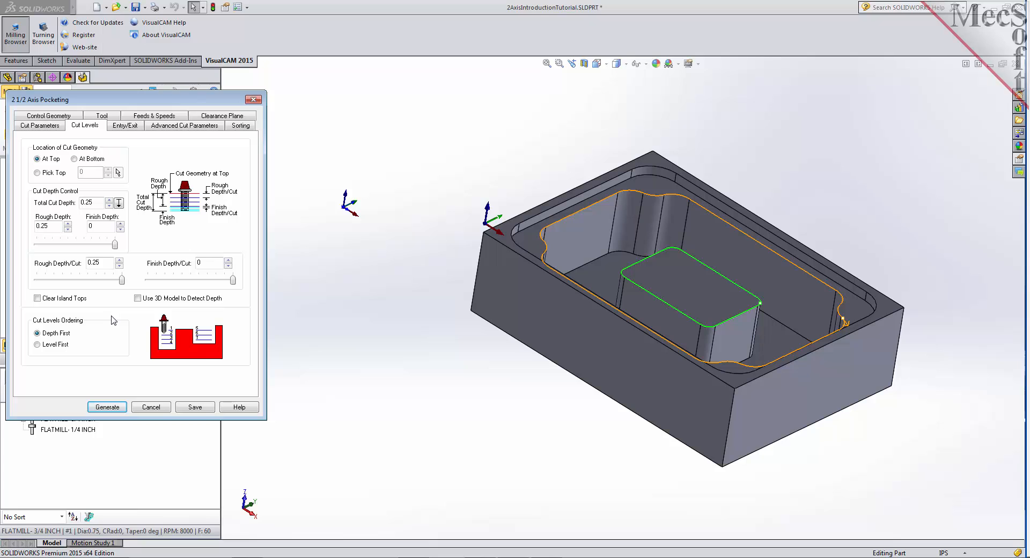
pyautogui.click(118, 203)
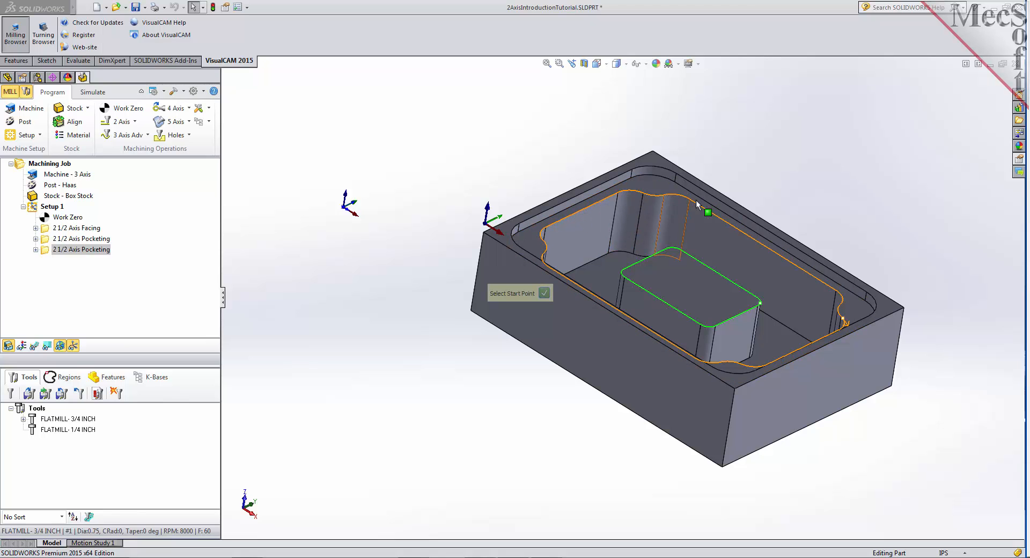
pyautogui.click(619, 193)
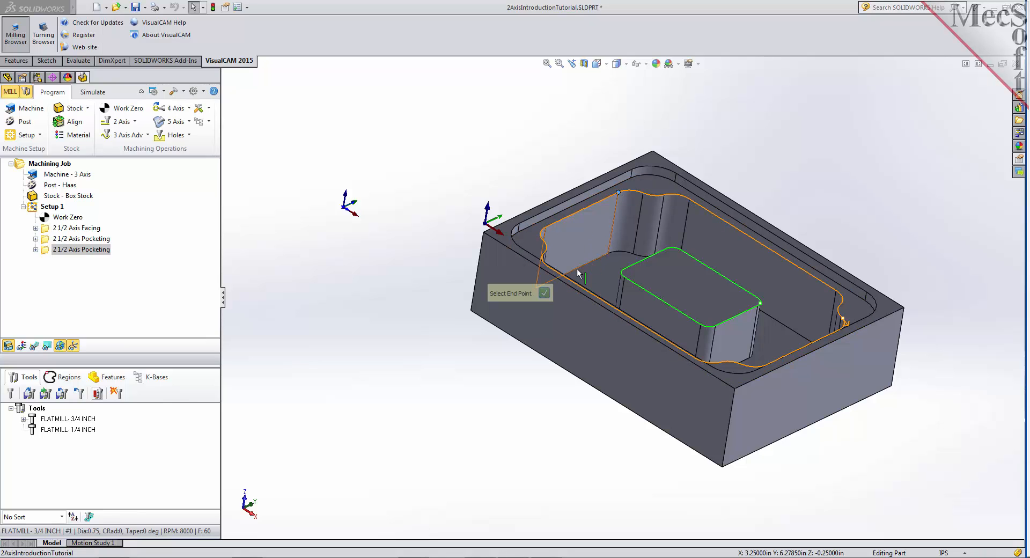
pyautogui.click(634, 254)
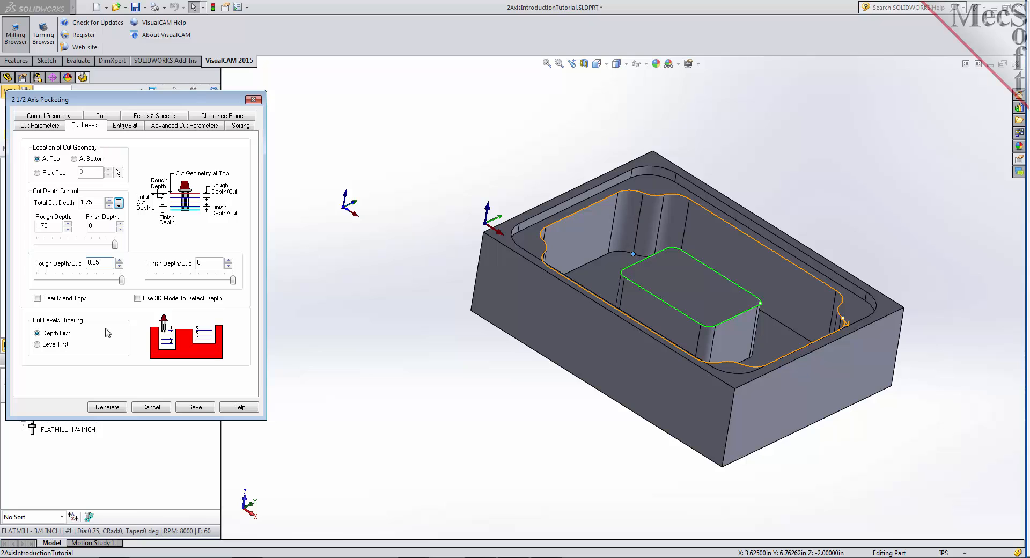
# - Enable Clear Island Tops, check the rough and finish depth values, and generate the copied pocketing toolpath
pyautogui.click(38, 299)
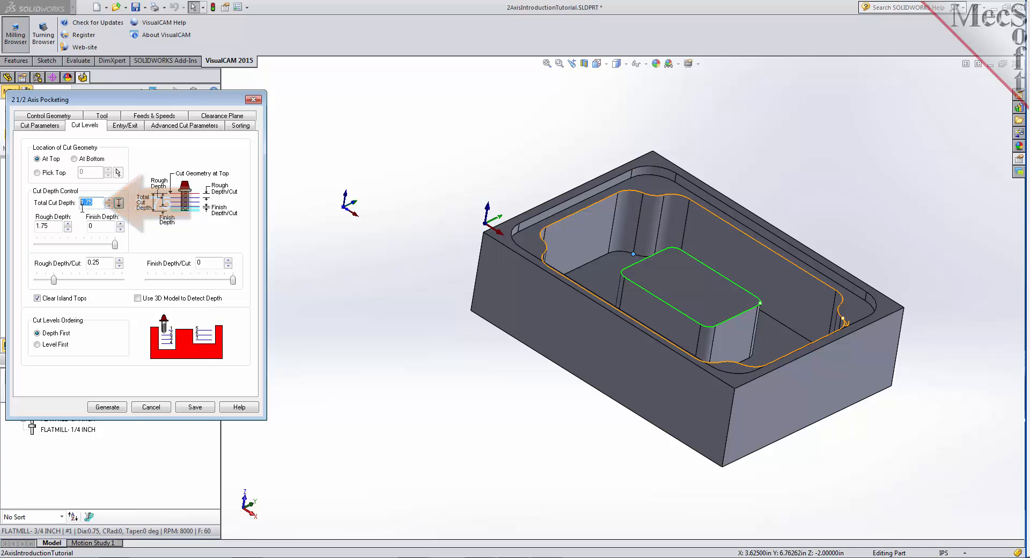
pyautogui.moveTo(55, 228); pyautogui.dragTo(33, 229)
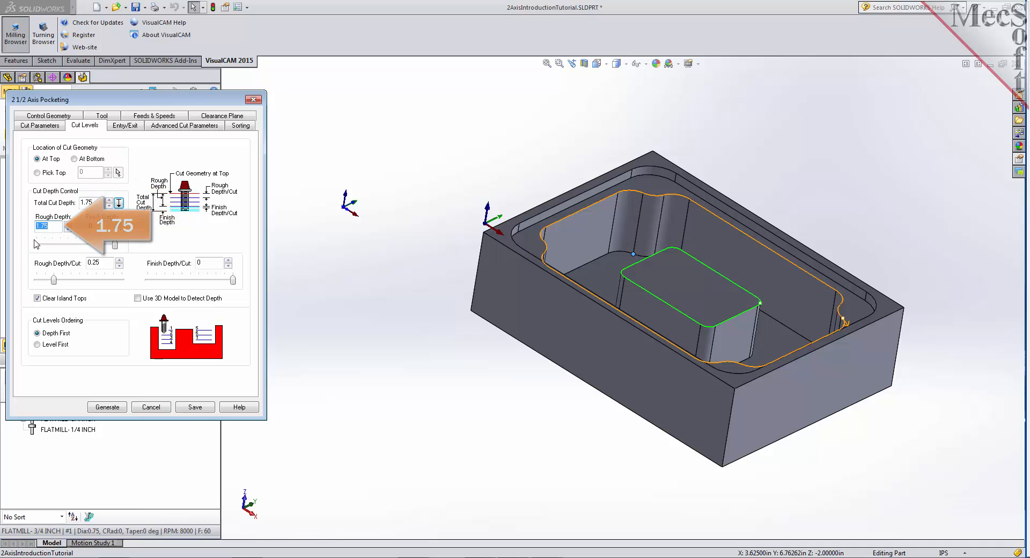
pyautogui.moveTo(101, 230); pyautogui.dragTo(87, 231)
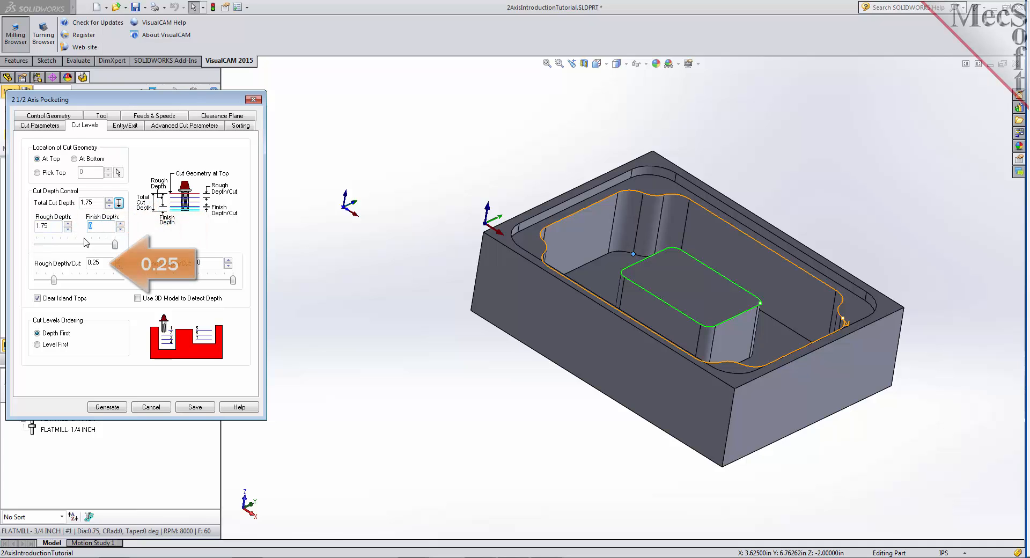
pyautogui.moveTo(100, 264); pyautogui.dragTo(81, 263)
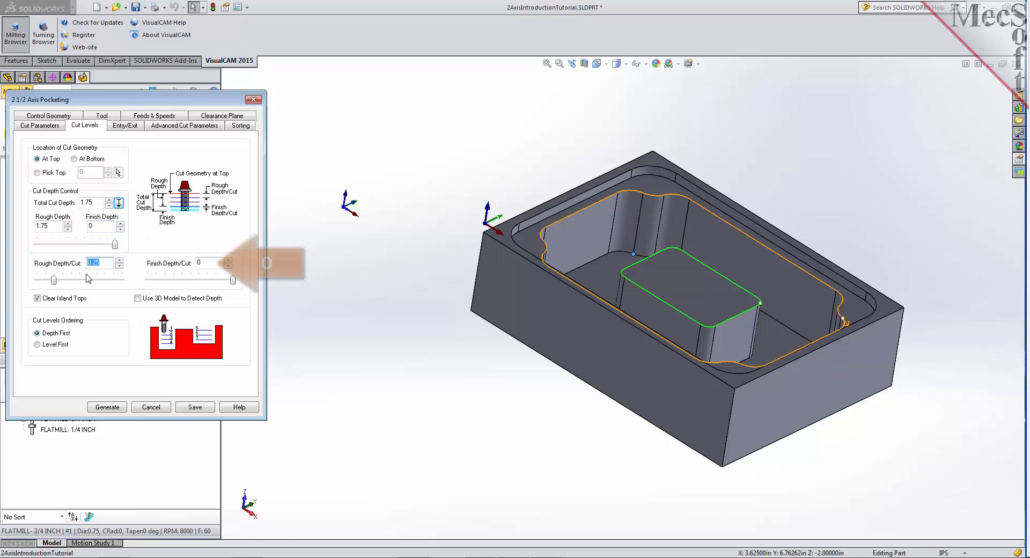
pyautogui.moveTo(209, 263); pyautogui.dragTo(183, 263)
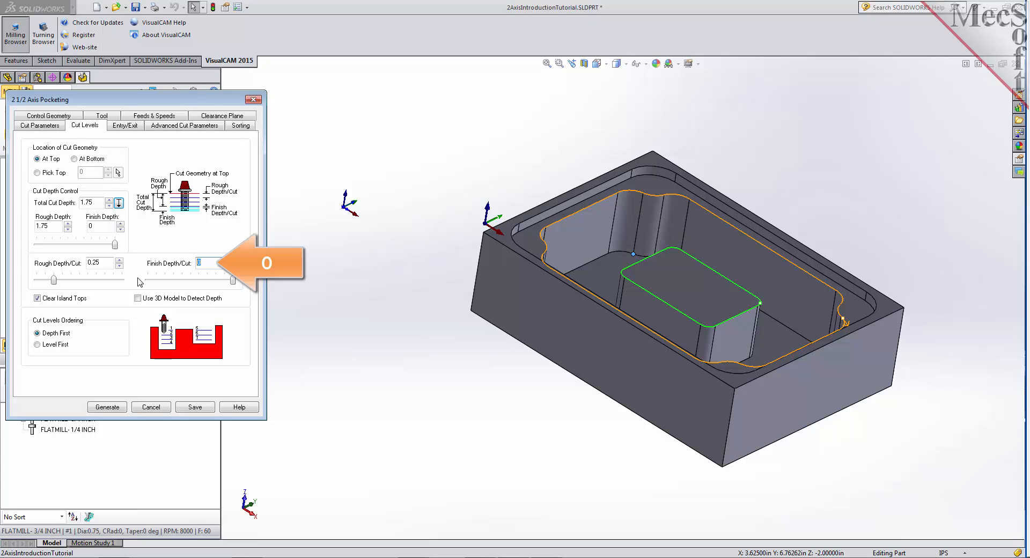
pyautogui.click(119, 409)
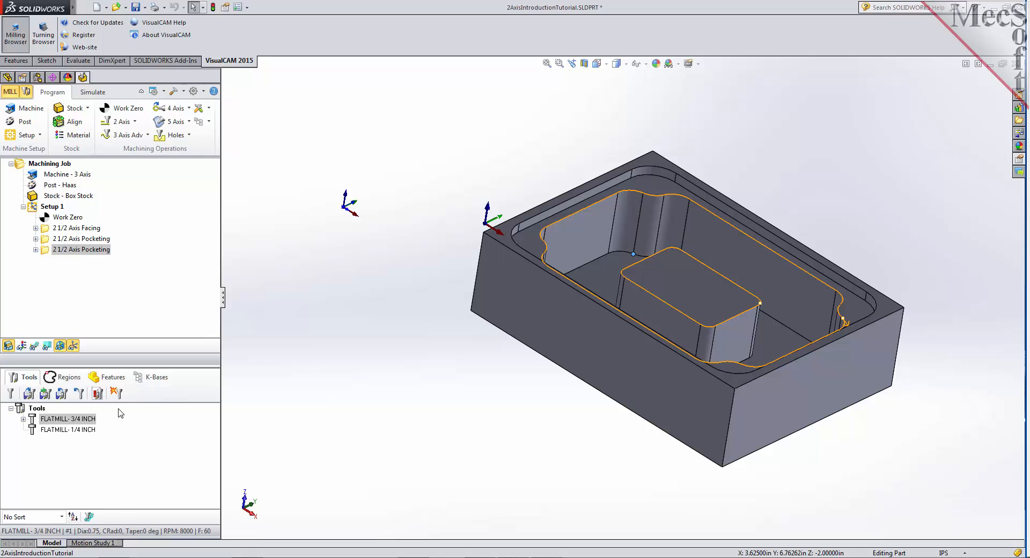
# - Display the generated pocketing toolpath and examine its cuts level by level, especially at the island top, in the Z Level Display
pyautogui.click(34, 346)
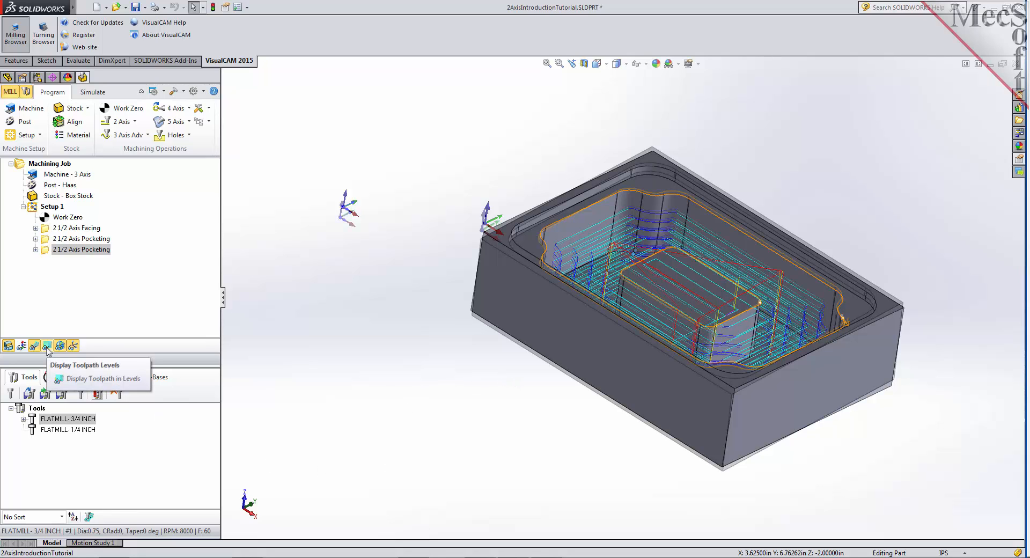
pyautogui.click(48, 350)
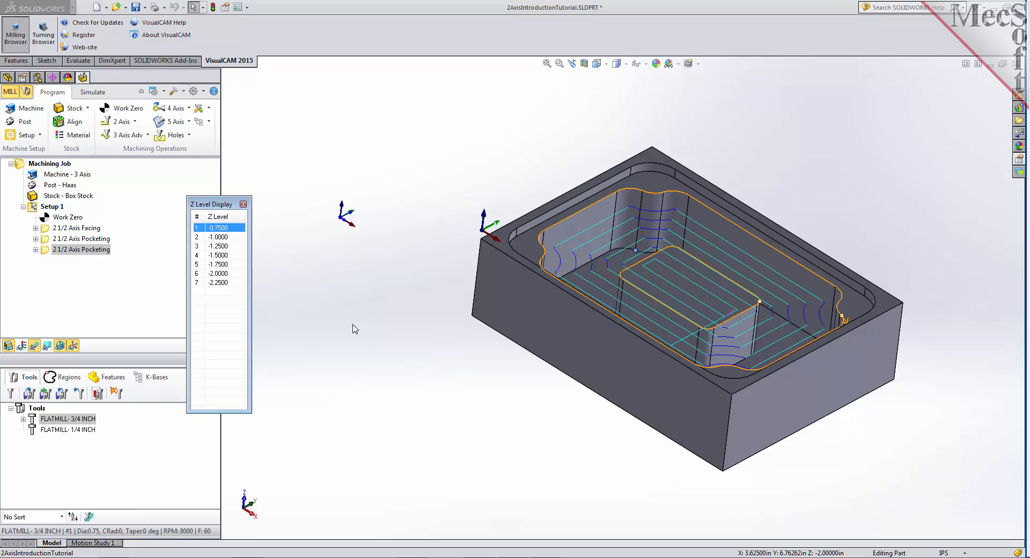
pyautogui.click(226, 238)
pyautogui.click(225, 246)
pyautogui.click(225, 255)
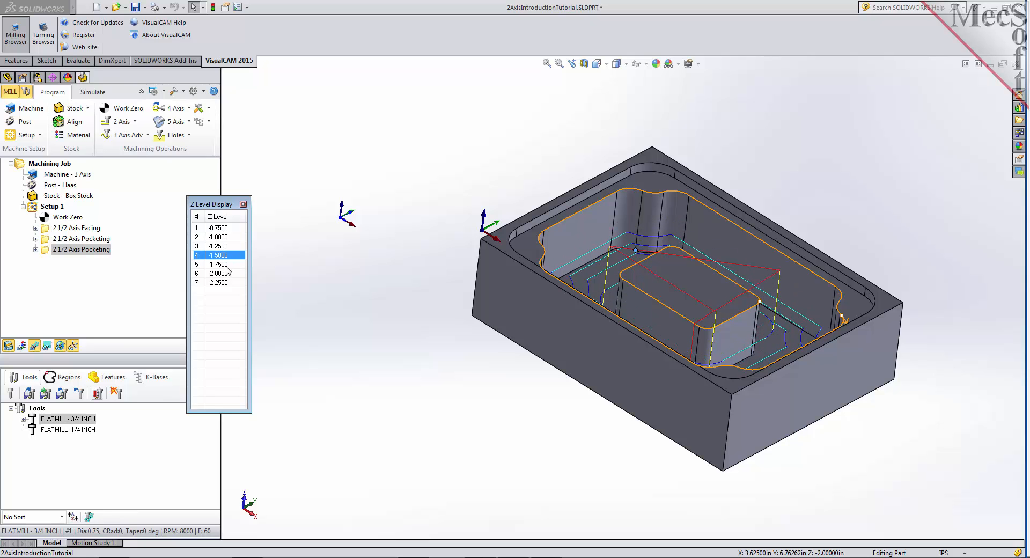
pyautogui.click(226, 266)
pyautogui.click(227, 274)
pyautogui.click(226, 231)
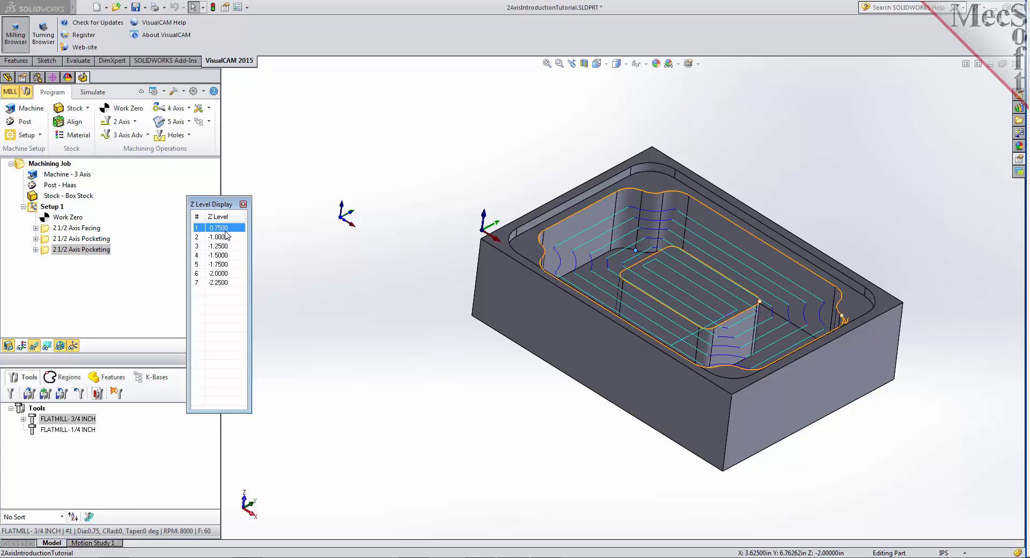
pyautogui.moveTo(485, 337); pyautogui.dragTo(584, 330, button='middle')
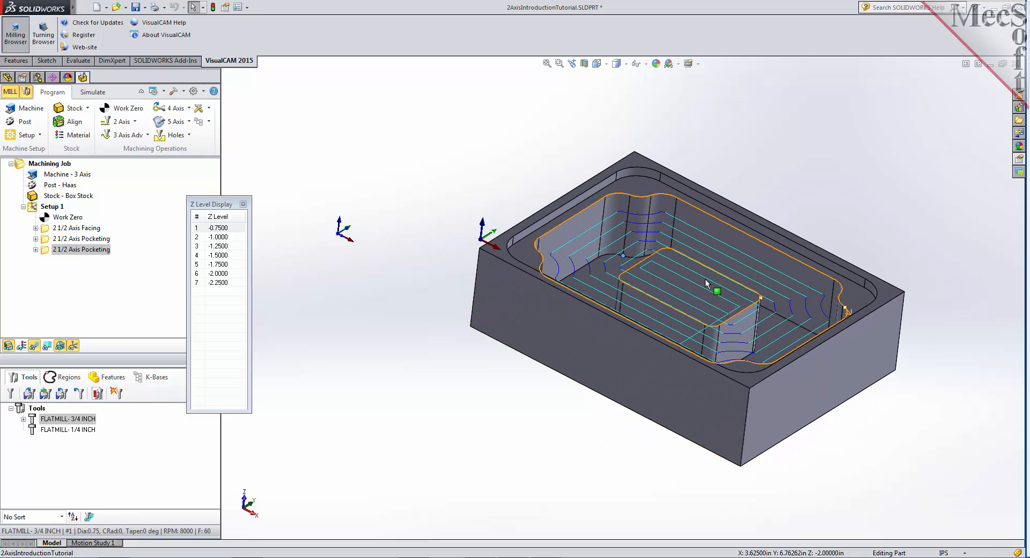
pyautogui.click(243, 204)
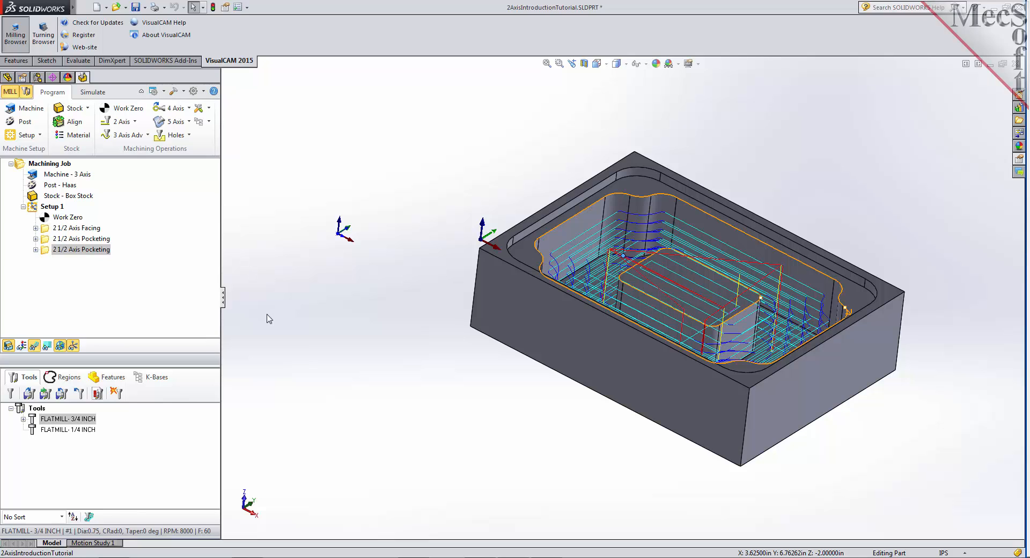
# - Simulate the second 2 1/2 Axis Pocketing operation to its end and inspect the cut stock with the toolpath hidden
pyautogui.click(93, 93)
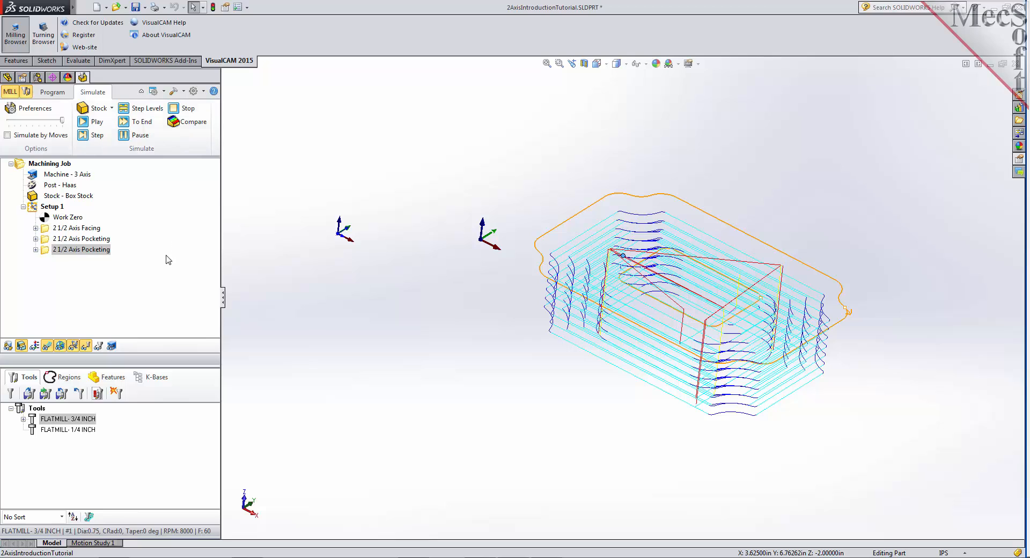
pyautogui.click(46, 253)
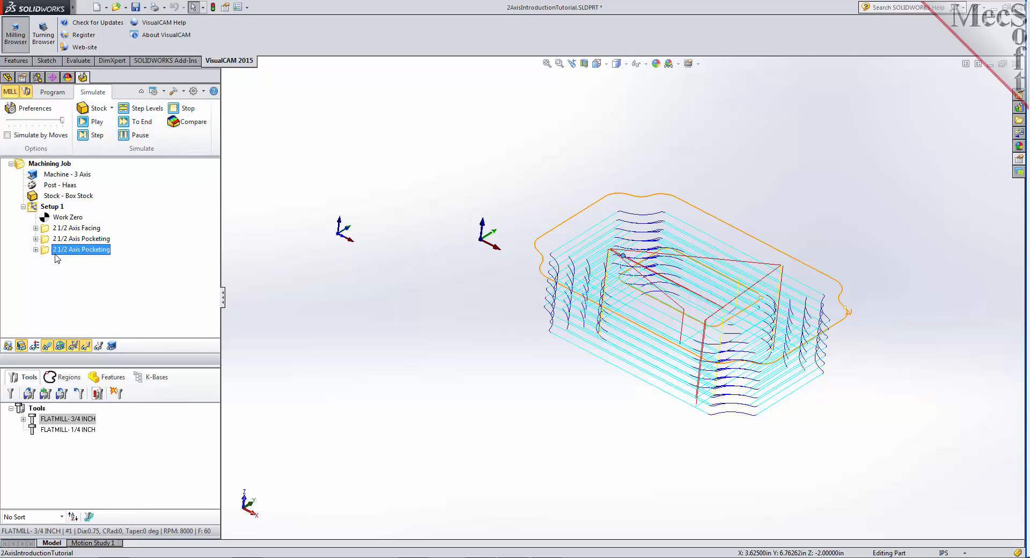
pyautogui.click(96, 123)
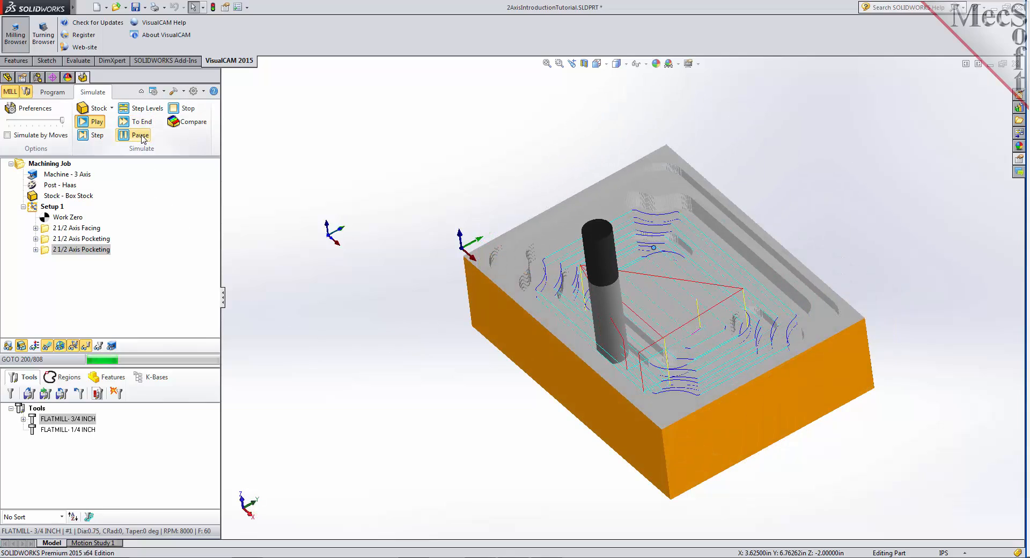
pyautogui.click(145, 123)
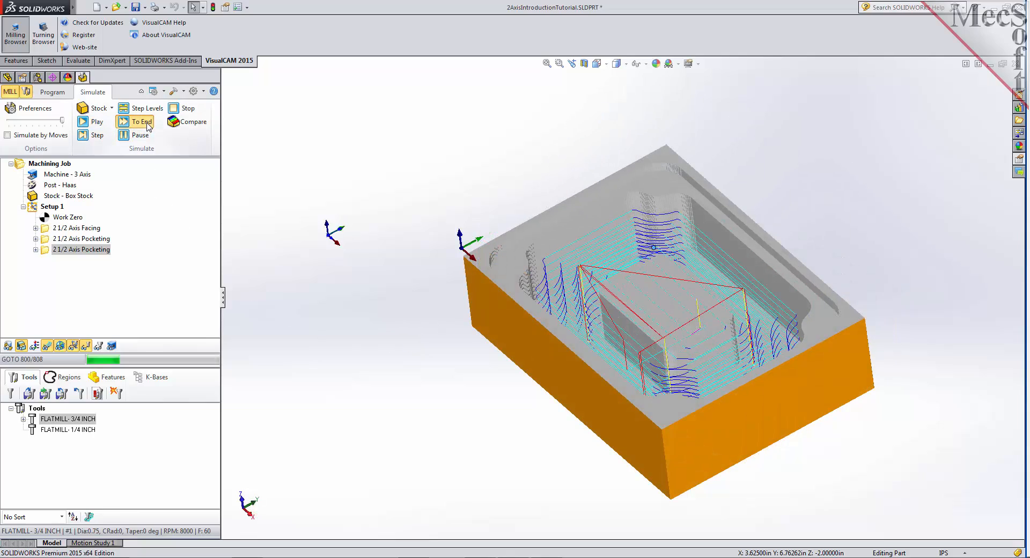
pyautogui.moveTo(367, 359)
pyautogui.mouseDown(button='middle')
pyautogui.moveTo(397, 359)
pyautogui.moveTo(406, 338)
pyautogui.moveTo(384, 350)
pyautogui.mouseUp(button='middle')
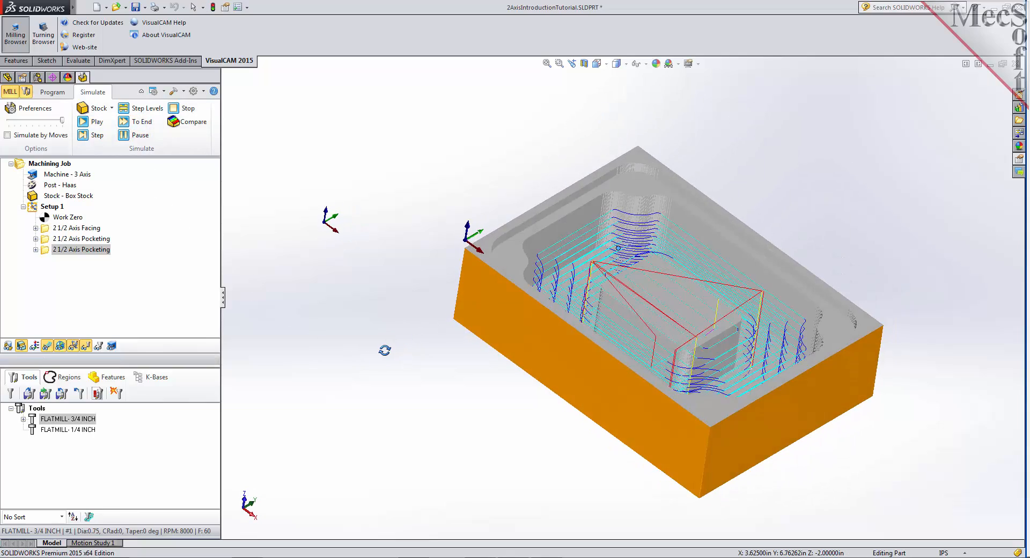
pyautogui.click(52, 347)
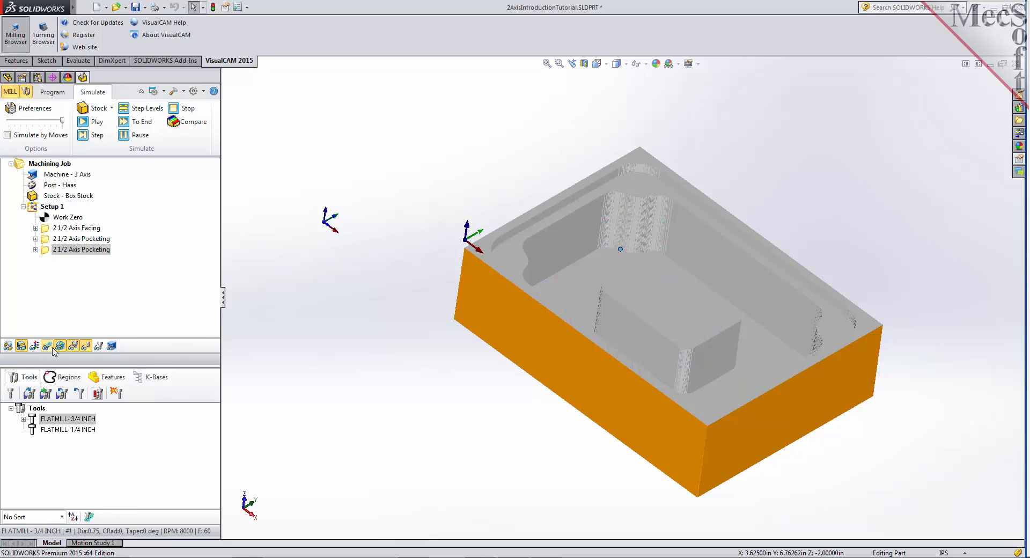
pyautogui.moveTo(340, 355); pyautogui.dragTo(384, 349, button='middle')
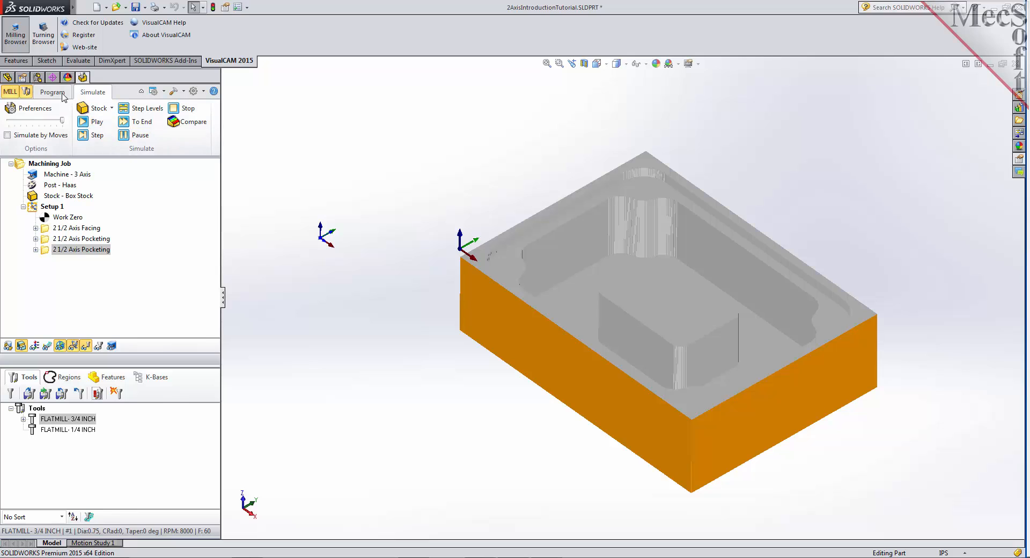
# - Create a 2 1/2 Axis Profiling operation with the deeper pocket's floor face as its flat area drive region
pyautogui.click(52, 93)
pyautogui.click(117, 121)
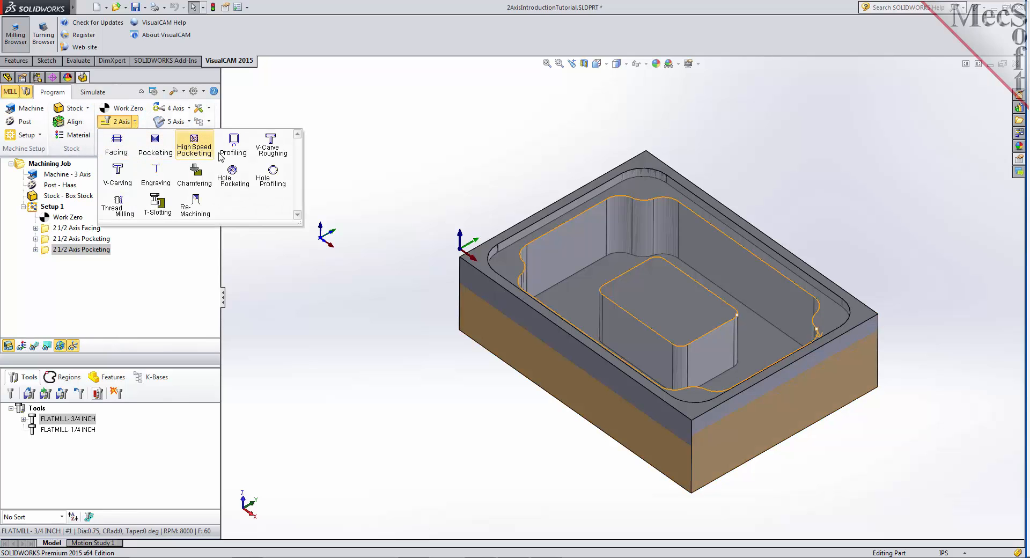
pyautogui.click(232, 145)
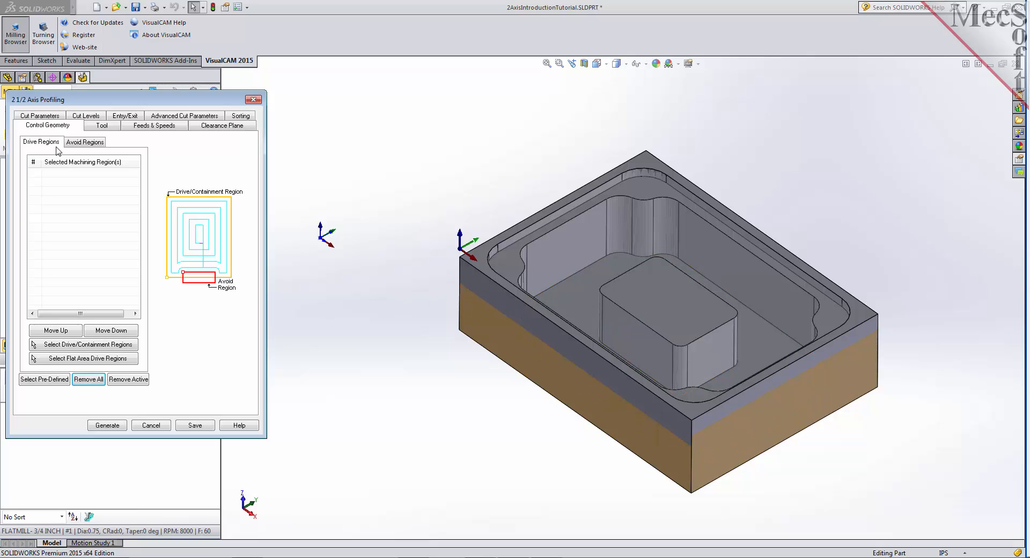
pyautogui.click(123, 359)
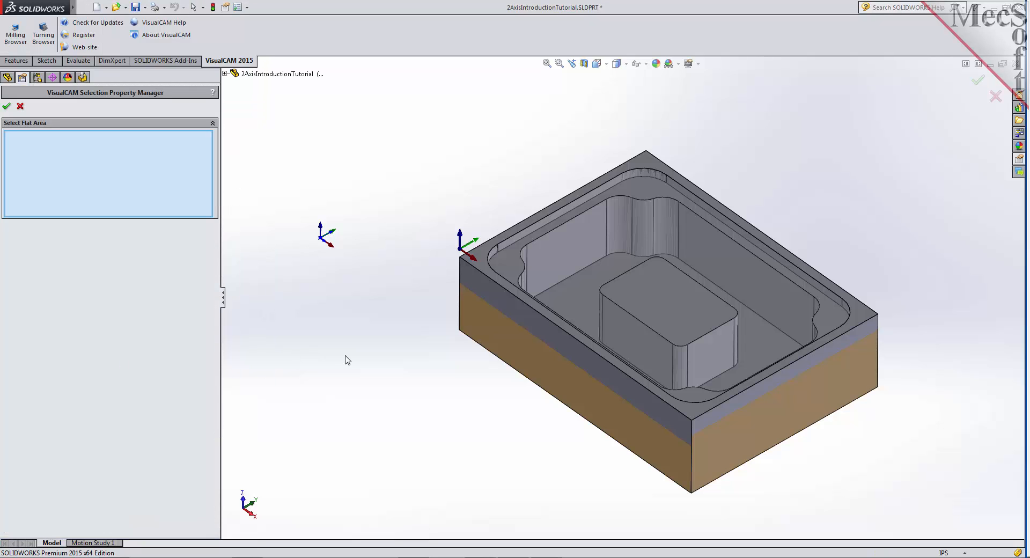
pyautogui.click(574, 292)
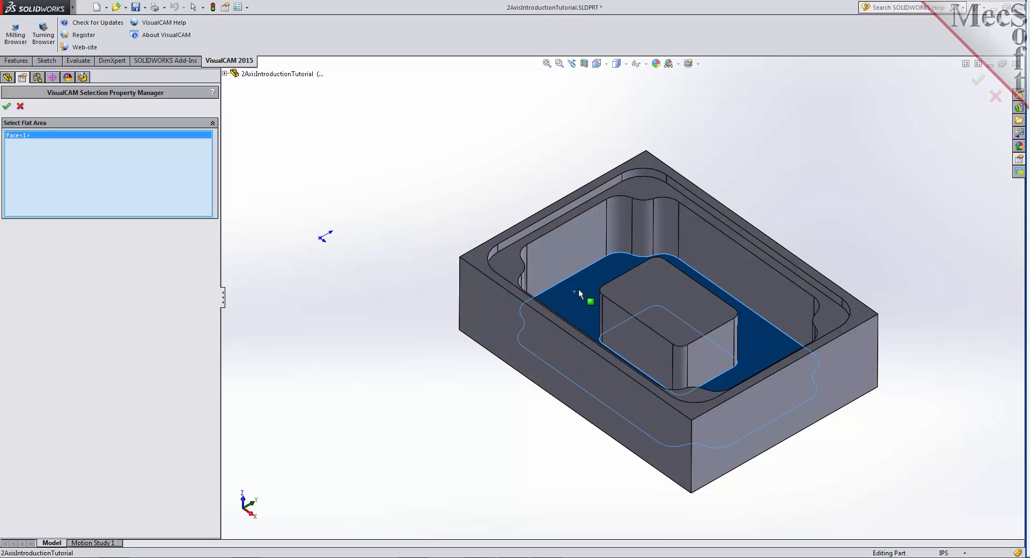
pyautogui.click(7, 108)
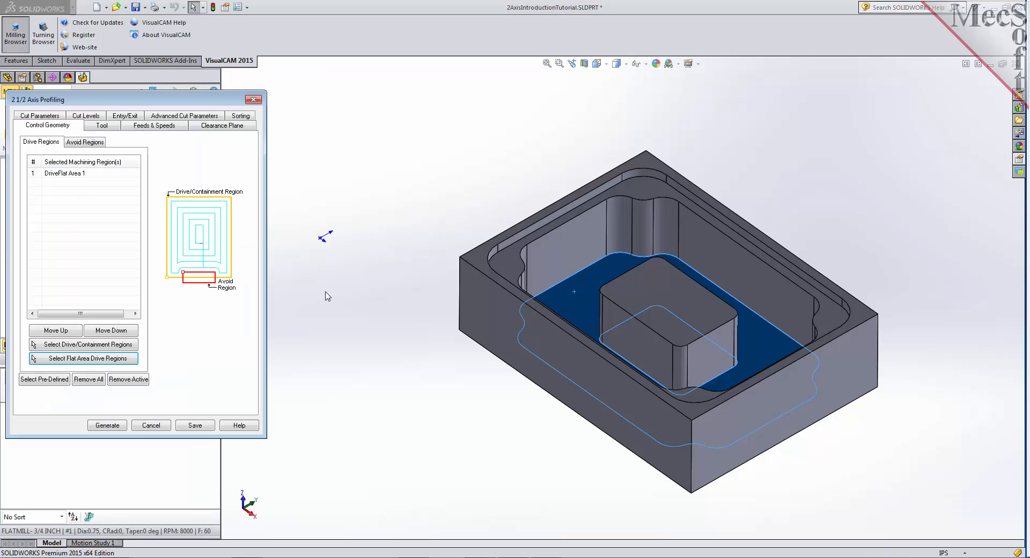
pyautogui.click(63, 177)
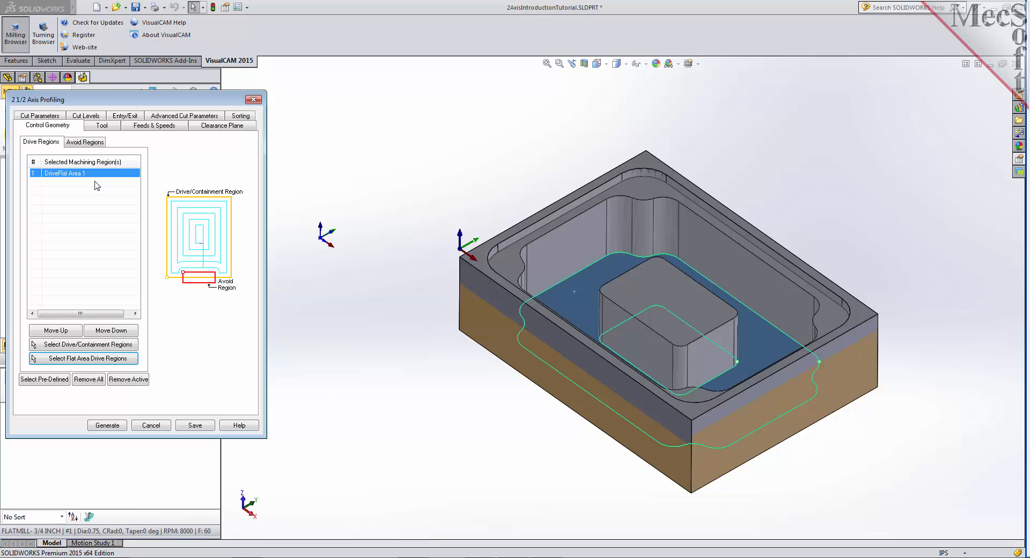
# - Assign FLATMILL- 1/4 INCH to the profiling operation, with stock 0, Climb (Down Cut) and Determine using 3D Model, and open its cut levels
pyautogui.click(102, 125)
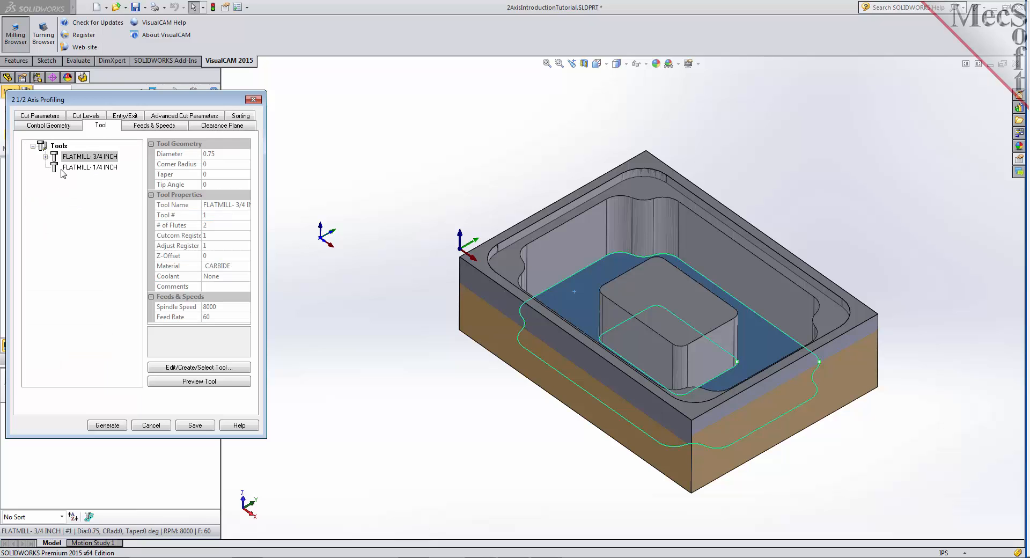
pyautogui.click(64, 167)
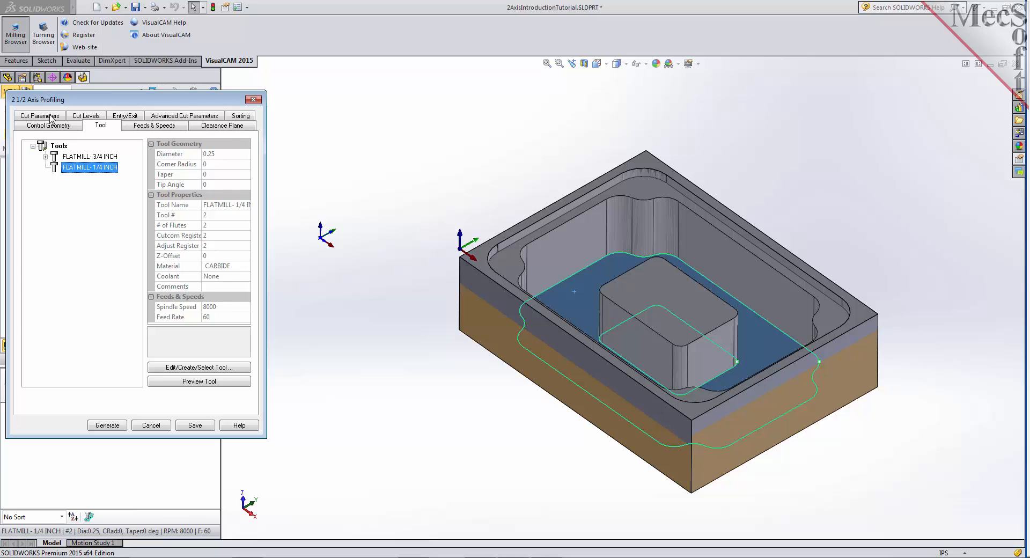
pyautogui.click(40, 116)
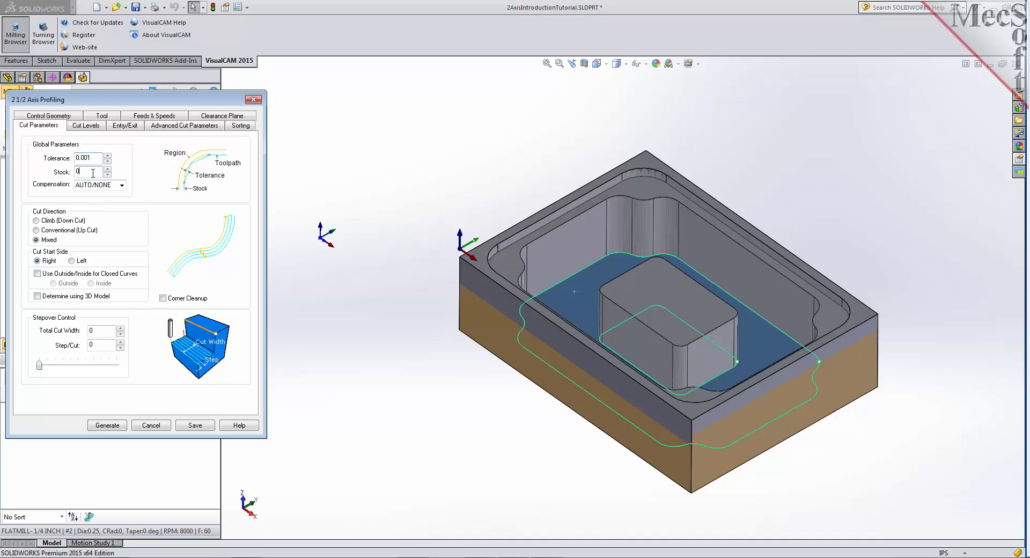
pyautogui.doubleClick(92, 172)
pyautogui.click(38, 221)
pyautogui.click(37, 296)
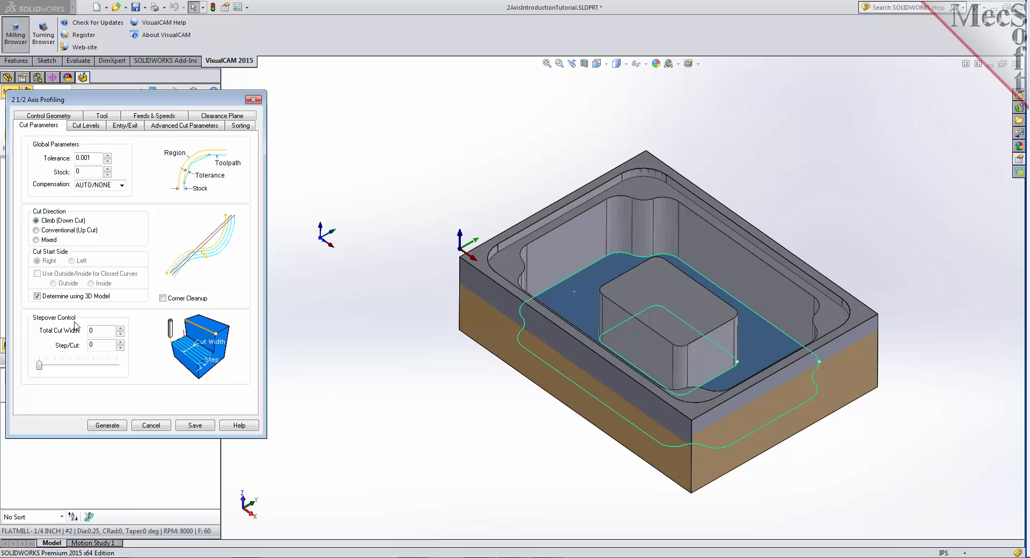
pyautogui.click(87, 125)
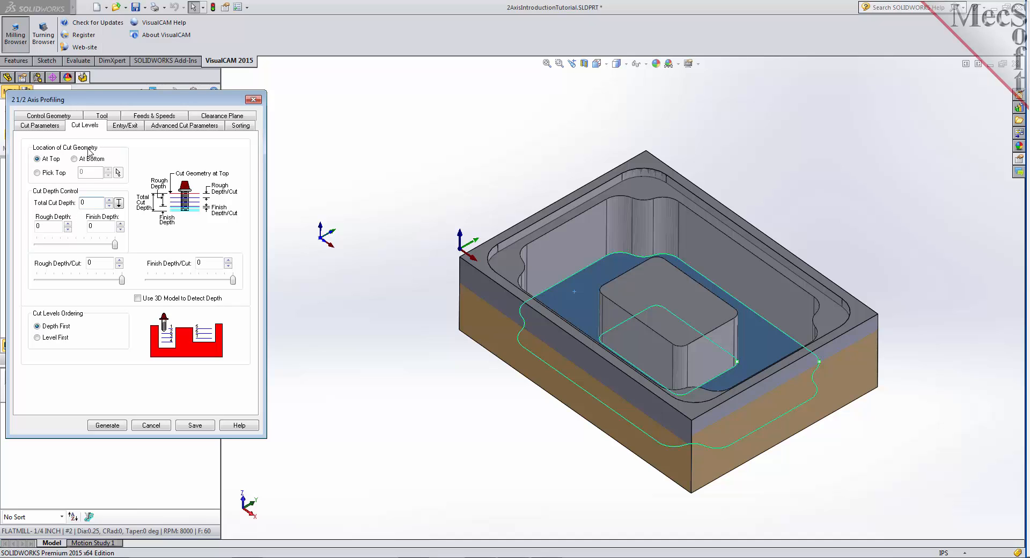
# - Set the profiling operation's cut geometry location to At Bottom, generate the operation and display its toolpath
pyautogui.click(74, 159)
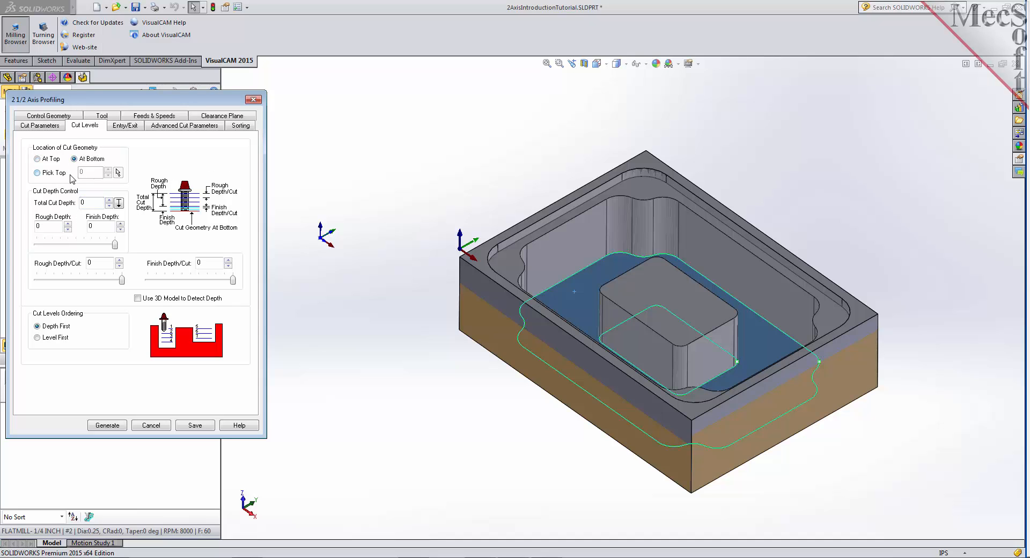
pyautogui.click(108, 425)
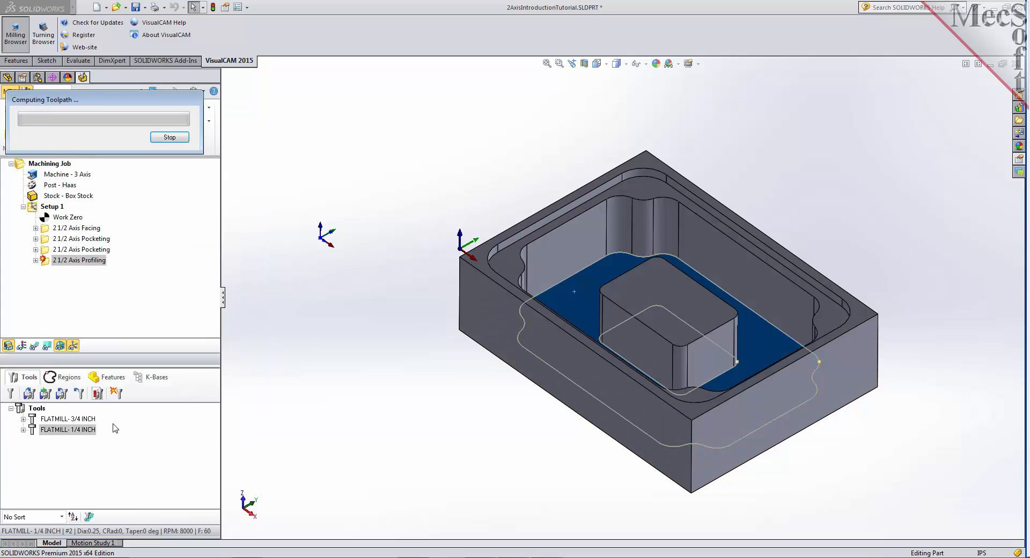
pyautogui.click(33, 347)
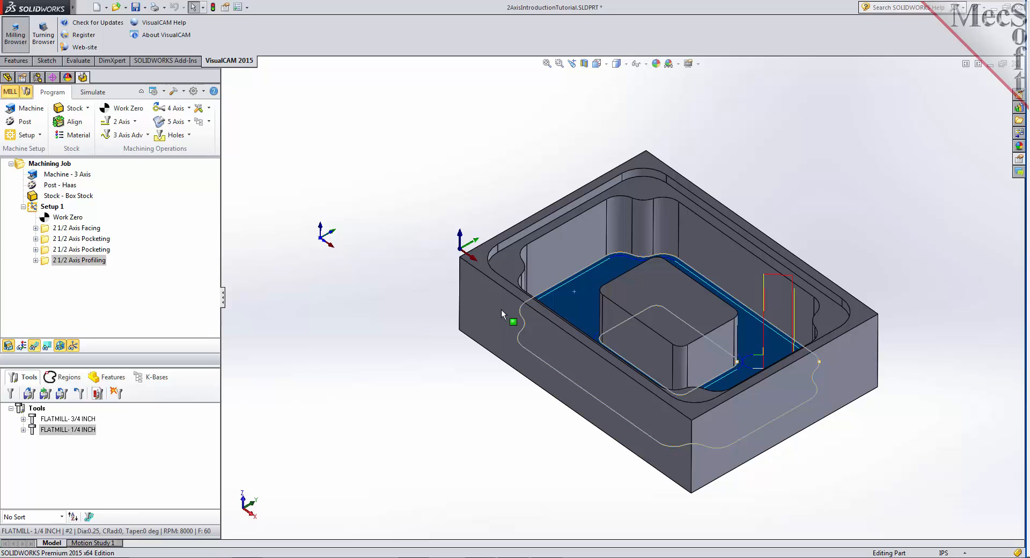
pyautogui.moveTo(462, 275); pyautogui.dragTo(398, 227, button='middle')
# - Simulate the 2 1/2 Axis Profiling operation, replay the simulation and inspect the finished walls of the pocket and island
pyautogui.click(93, 93)
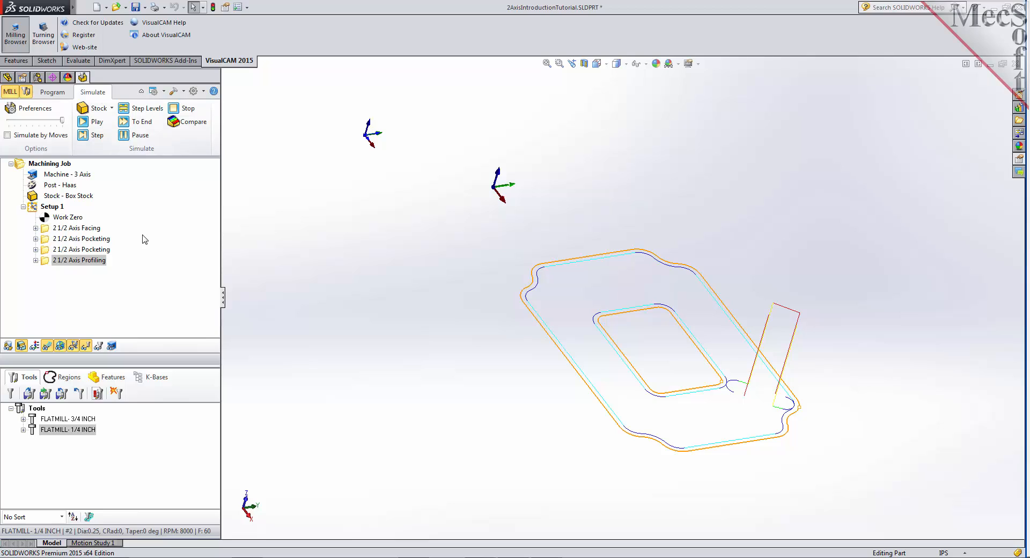
pyautogui.click(45, 263)
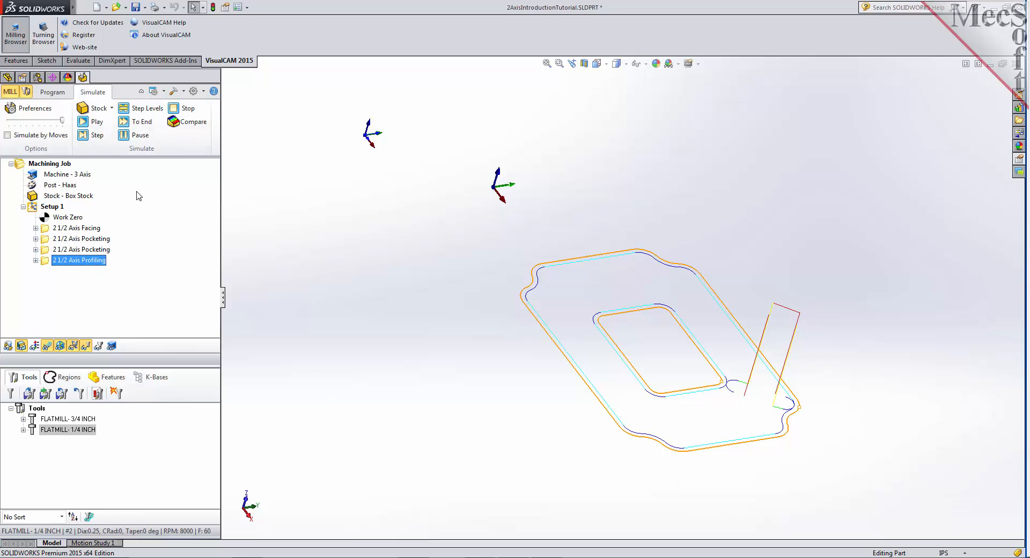
pyautogui.click(93, 121)
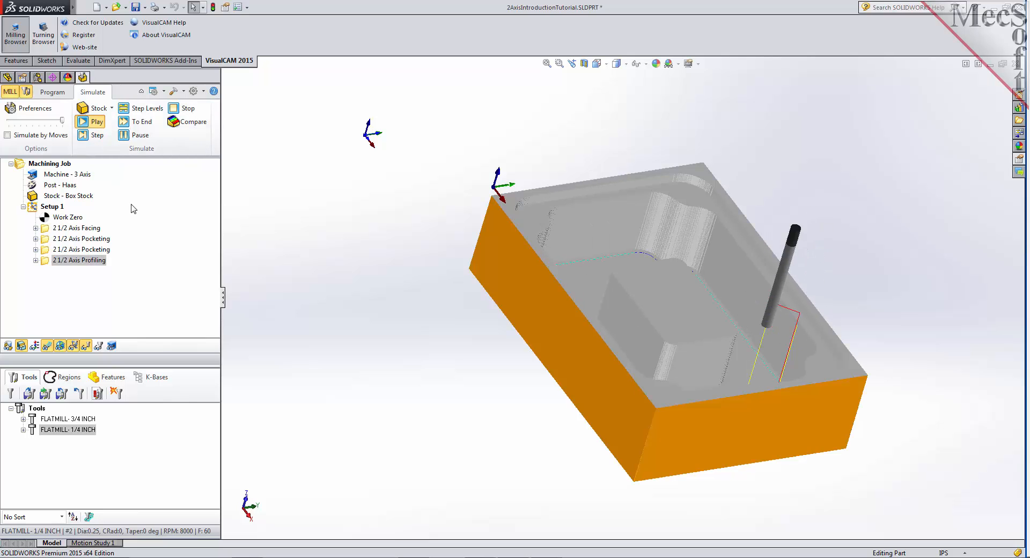
pyautogui.moveTo(421, 263); pyautogui.dragTo(424, 285, button='middle')
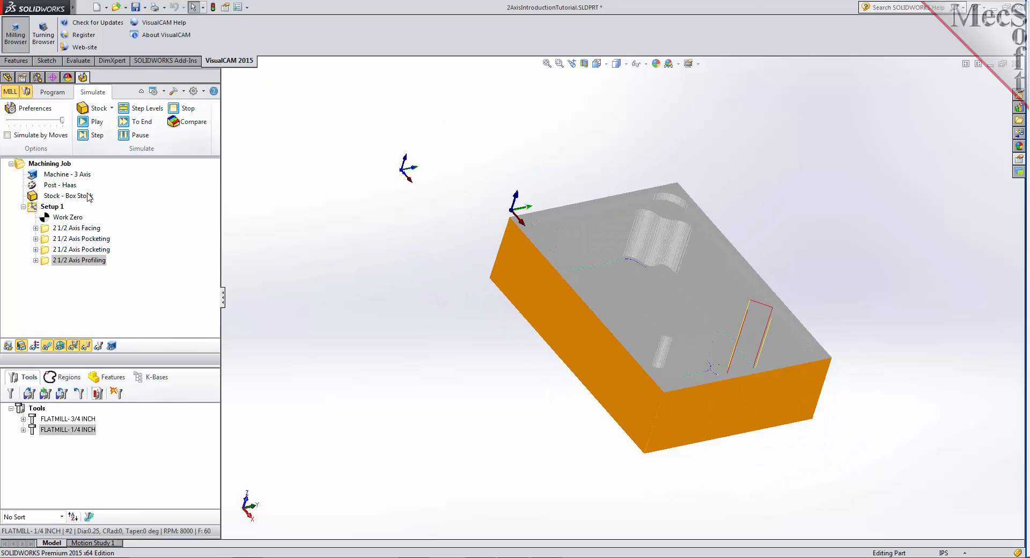
pyautogui.click(51, 207)
pyautogui.click(93, 122)
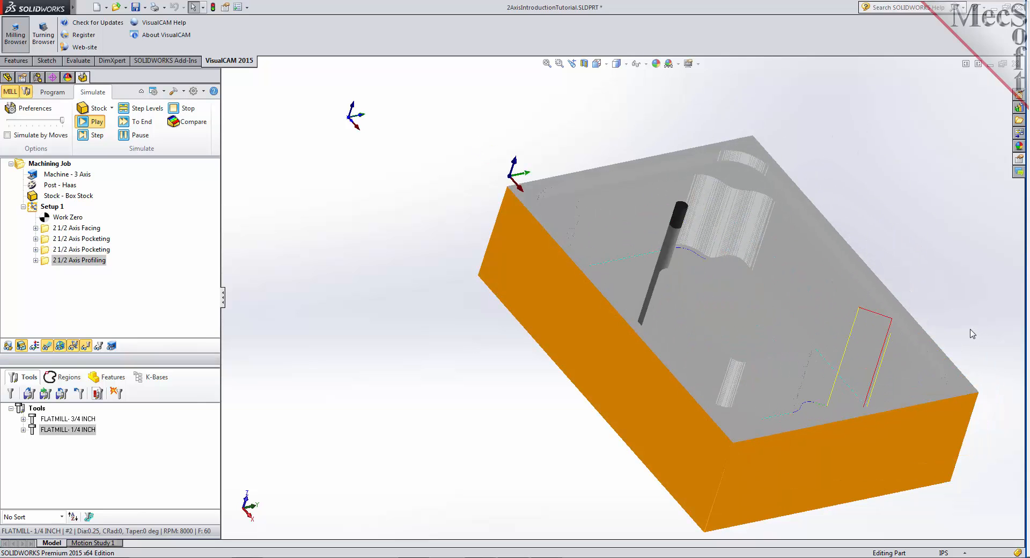
pyautogui.moveTo(450, 339)
pyautogui.mouseDown(button='middle')
pyautogui.moveTo(449, 317)
pyautogui.moveTo(408, 298)
pyautogui.moveTo(361, 296)
pyautogui.moveTo(455, 297)
pyautogui.moveTo(447, 338)
pyautogui.moveTo(439, 325)
pyautogui.mouseUp(button='middle')
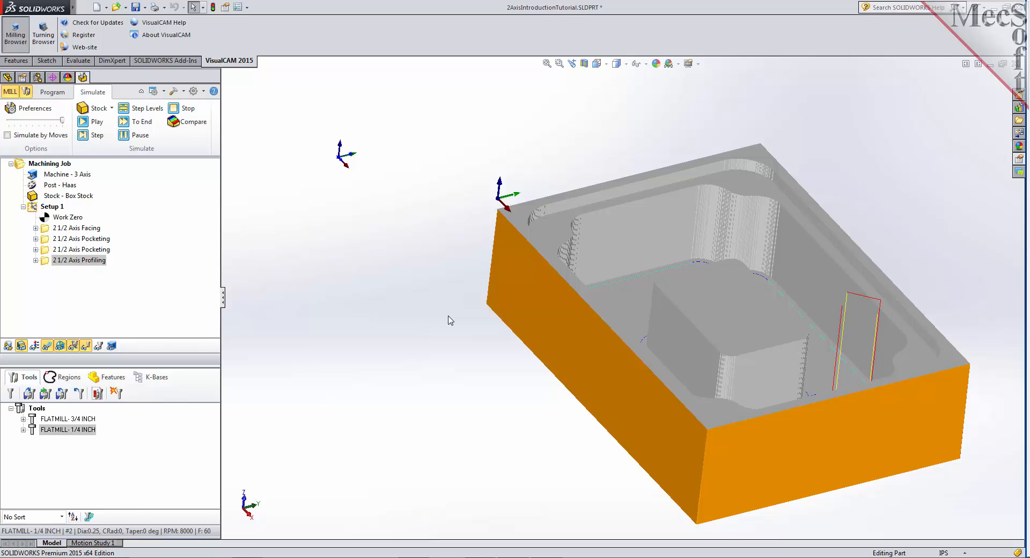
# - Post-process Setup 1 with the Haas post, saving the G-code as 2AxisIntroductionTutorial_Setup 1.nc in the QuickStart folder
pyautogui.click(52, 94)
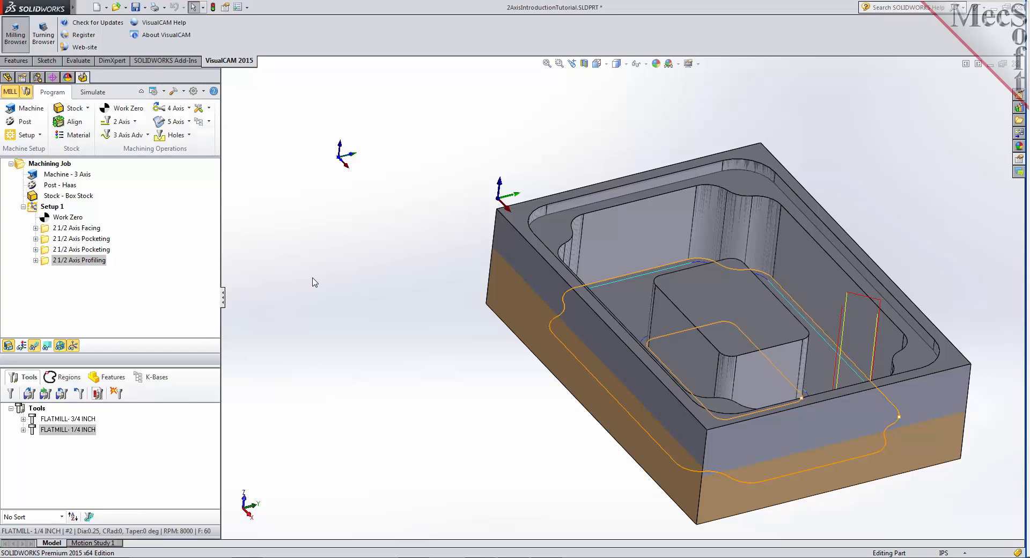
pyautogui.click(34, 208)
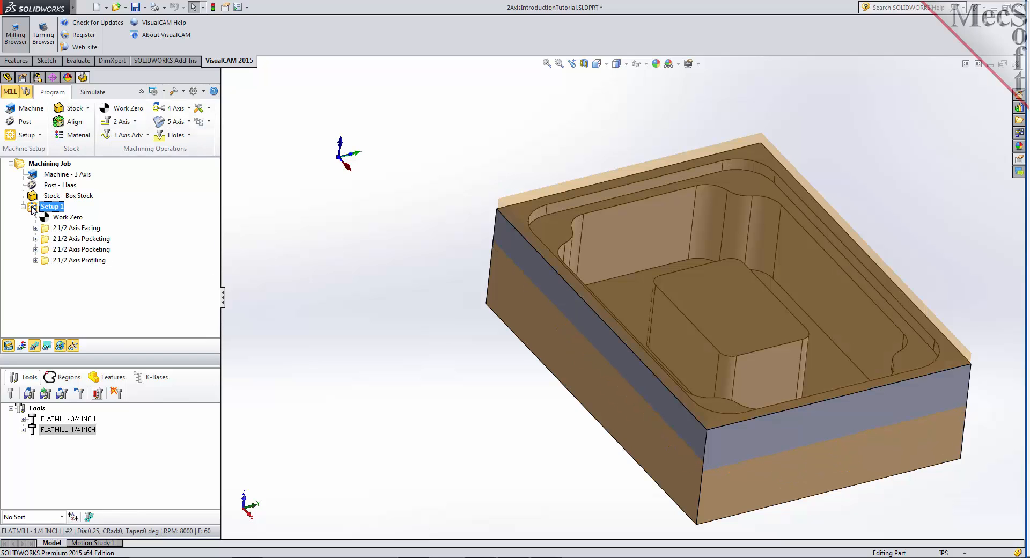
pyautogui.rightClick(33, 208)
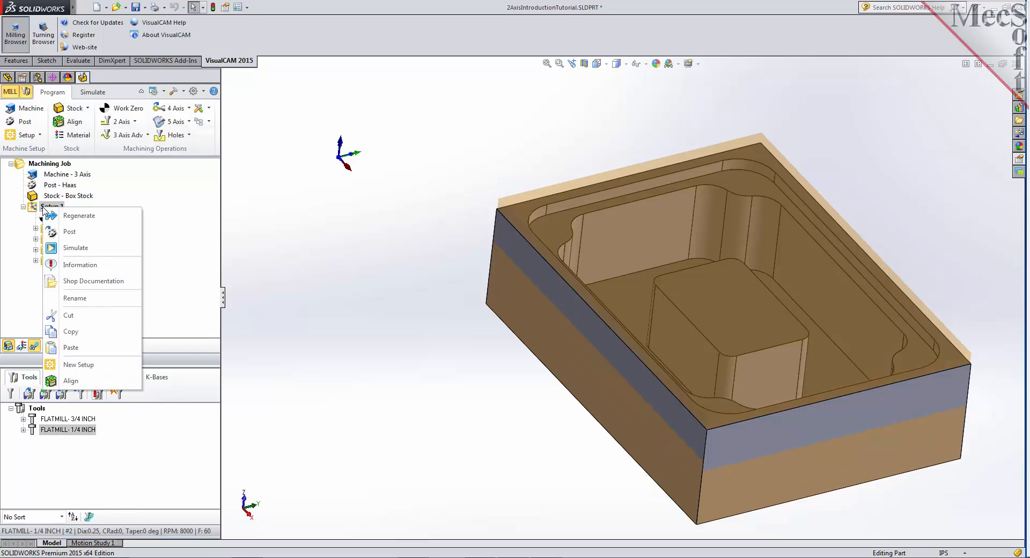
pyautogui.click(98, 237)
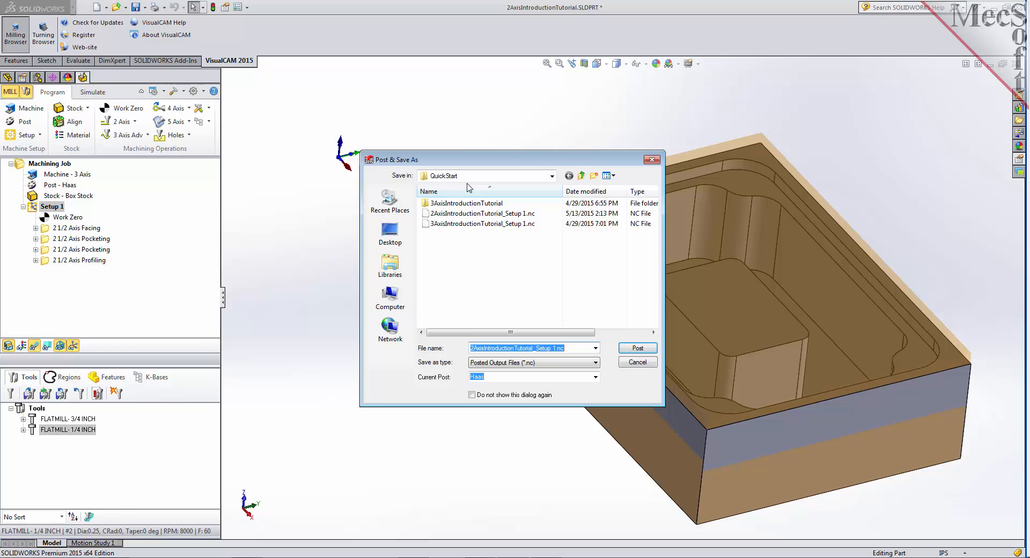
pyautogui.click(637, 348)
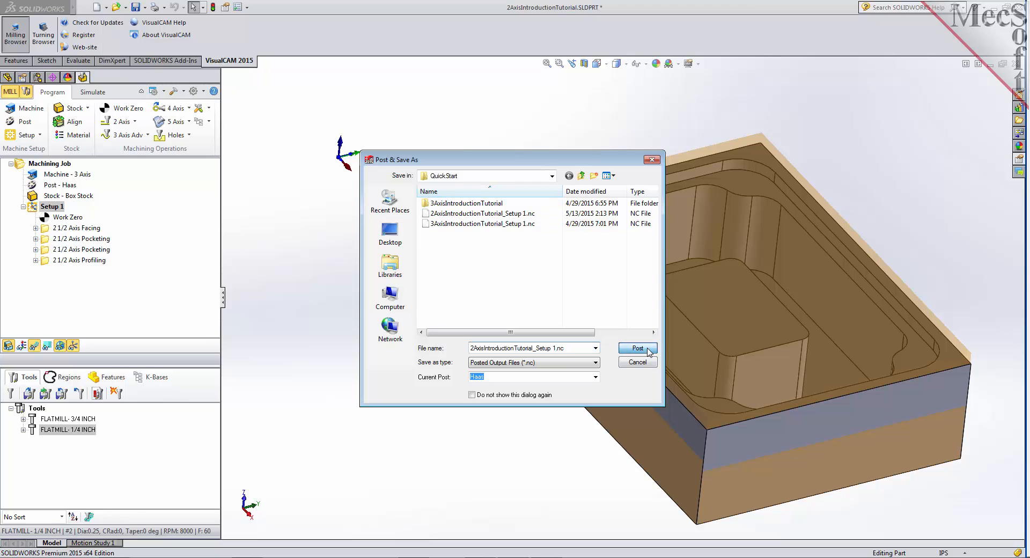
pyautogui.click(539, 285)
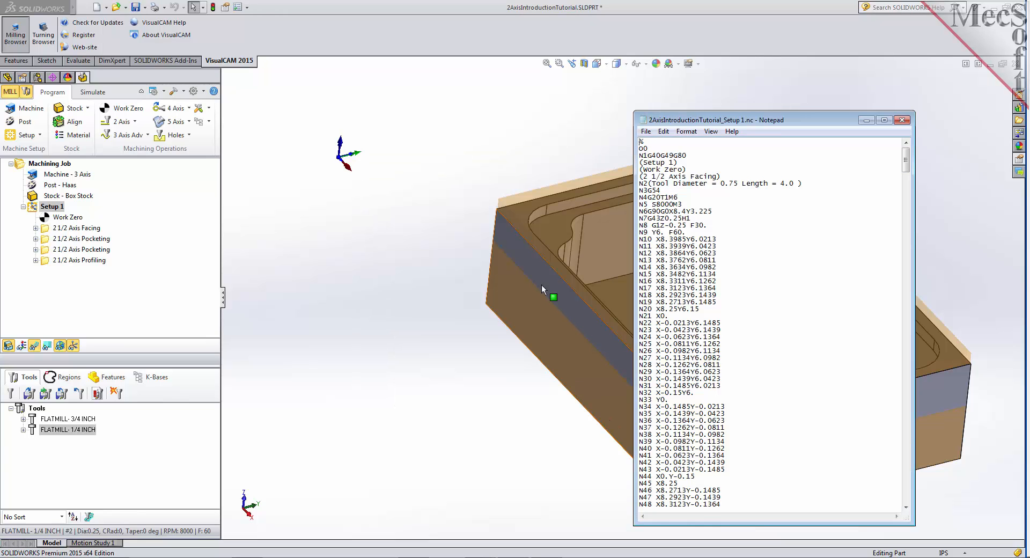